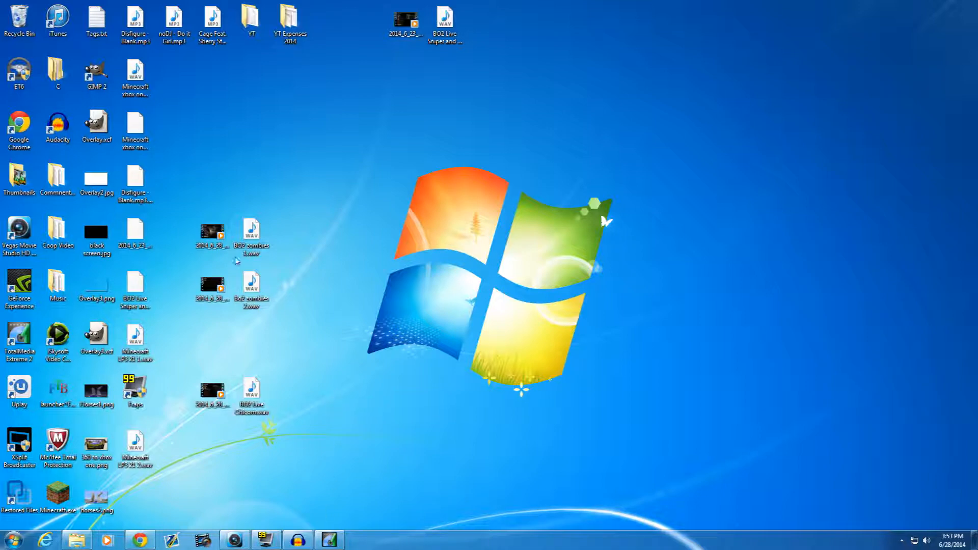
drag(190, 182, 316, 341)
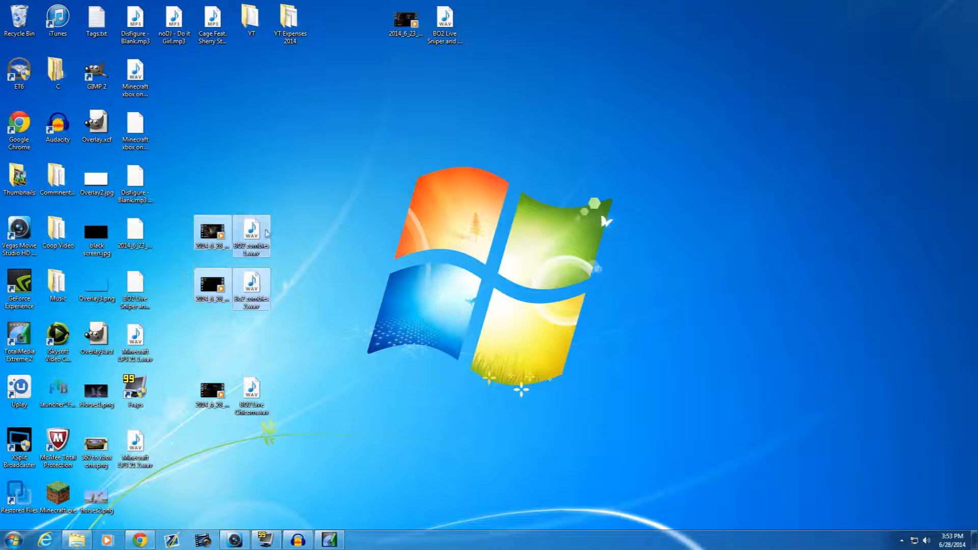
click(457, 350)
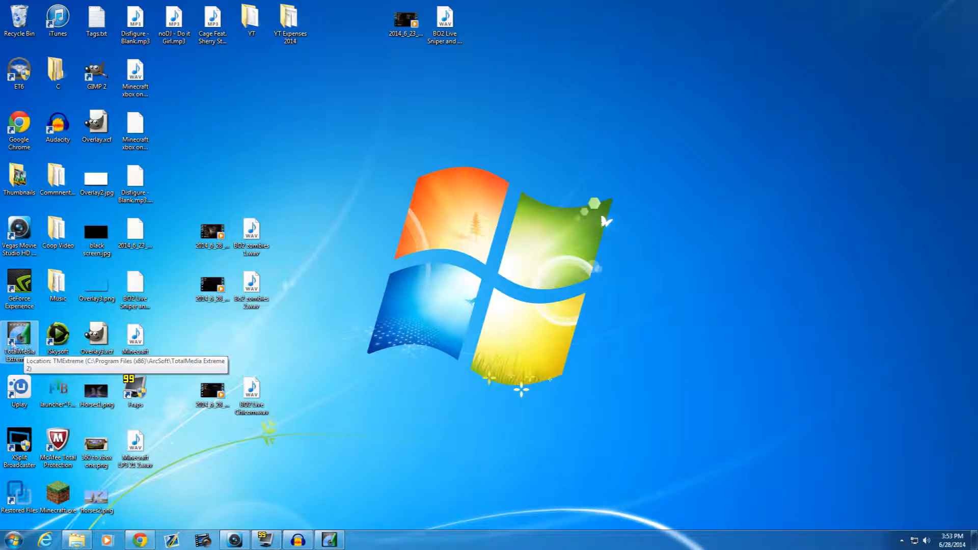
double_click(19, 351)
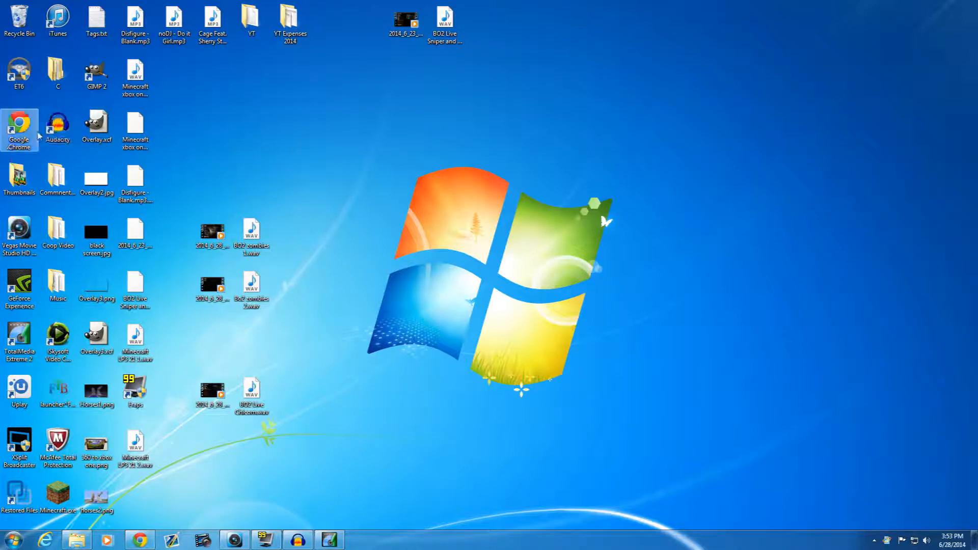
- Search Google for "audacity" in Chrome and minimize the browser after viewing the results
click(139, 540)
text(audacity)
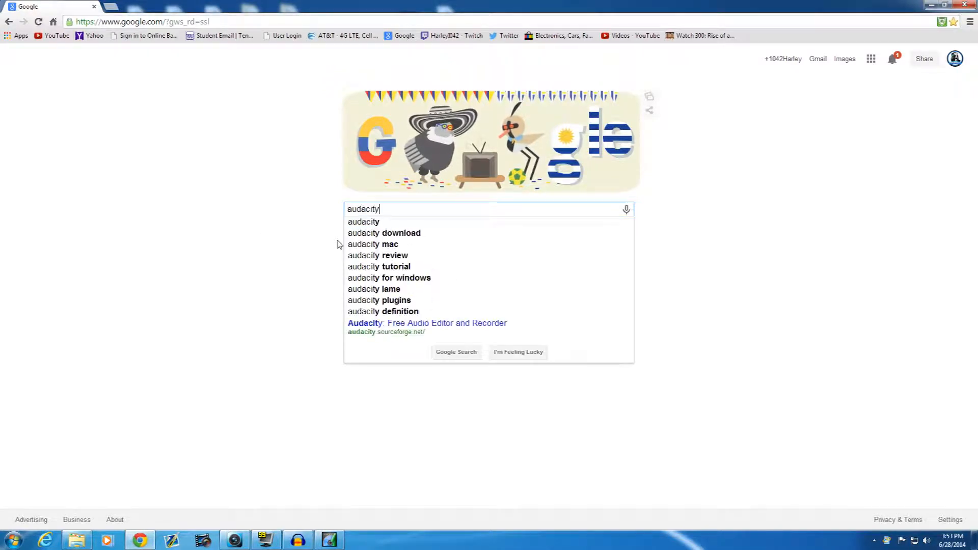
key(Return)
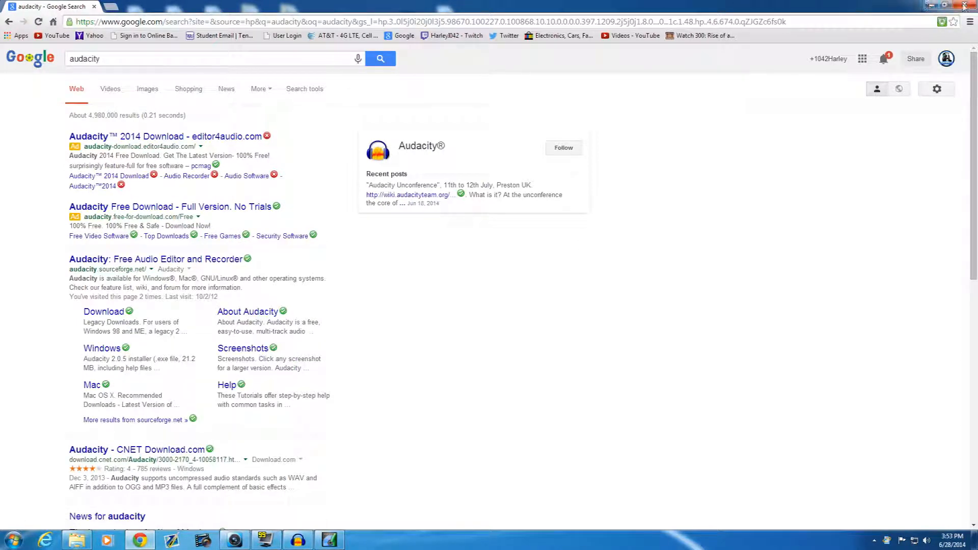
click(930, 5)
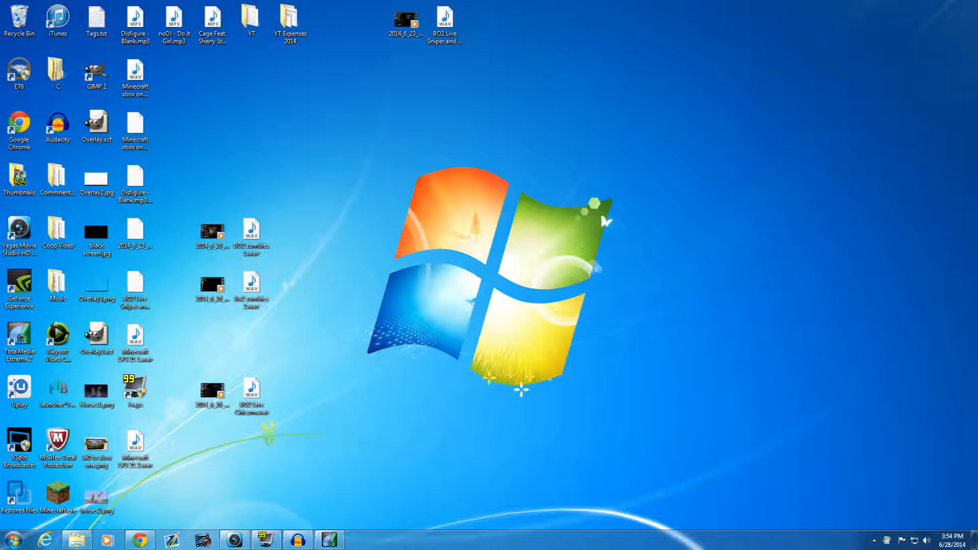
- Switch to the Capture Module and examine the available source devices, keeping the Hauppauge HD PVR Capture source
click(298, 540)
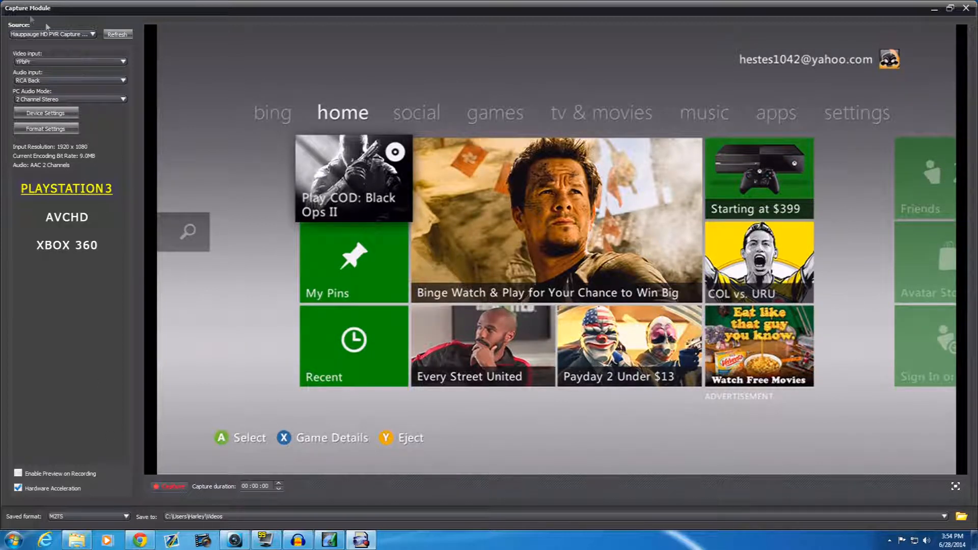
click(93, 34)
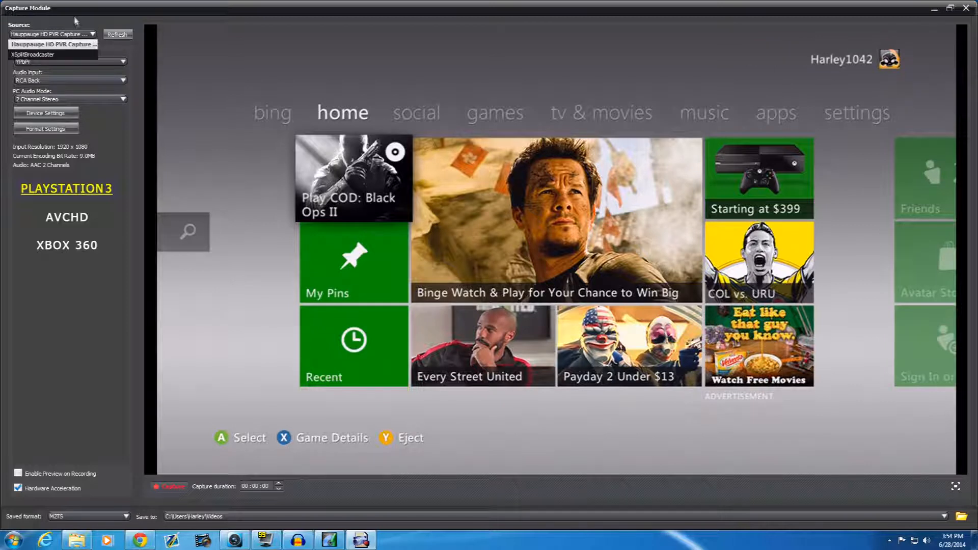
click(75, 23)
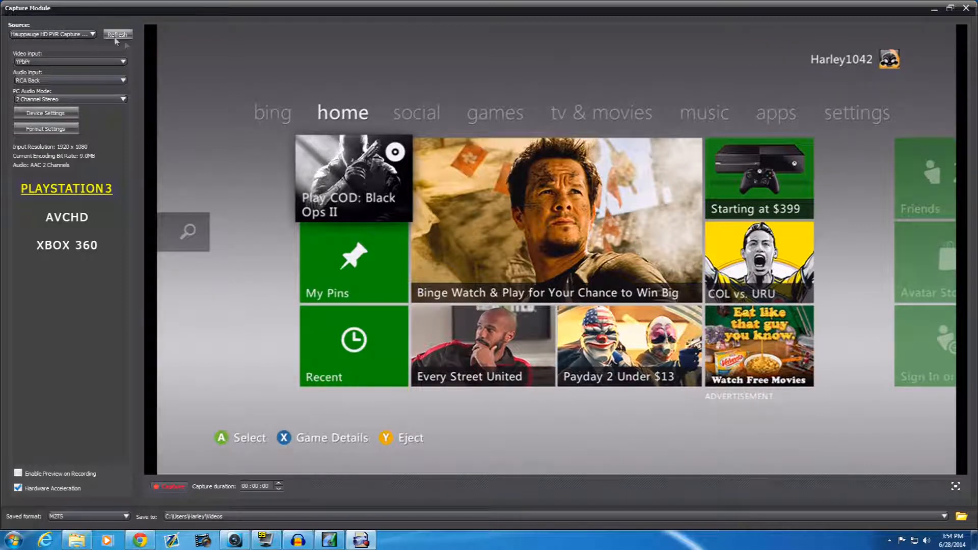
click(82, 36)
click(47, 27)
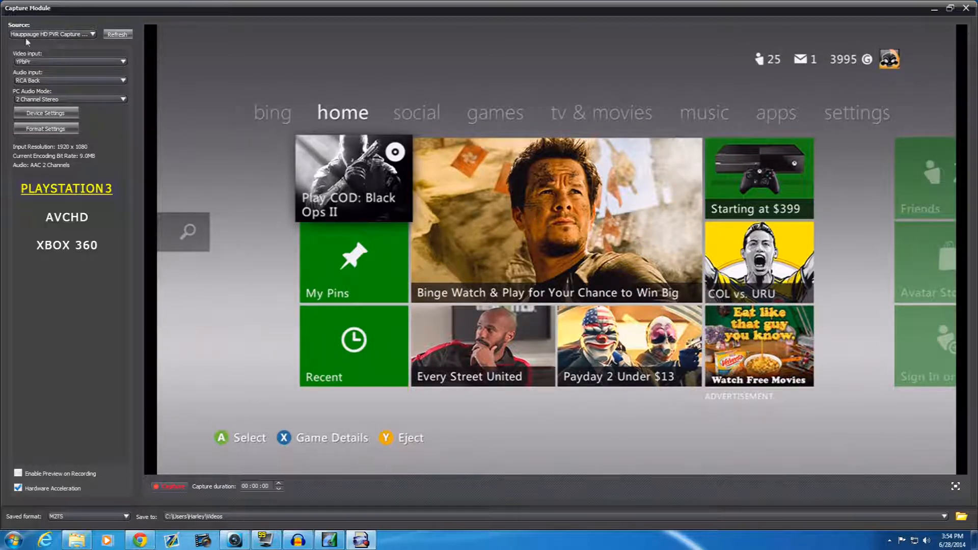
- Examine the choices for video input, audio input and PC audio mode, leaving each selection as it is
click(80, 63)
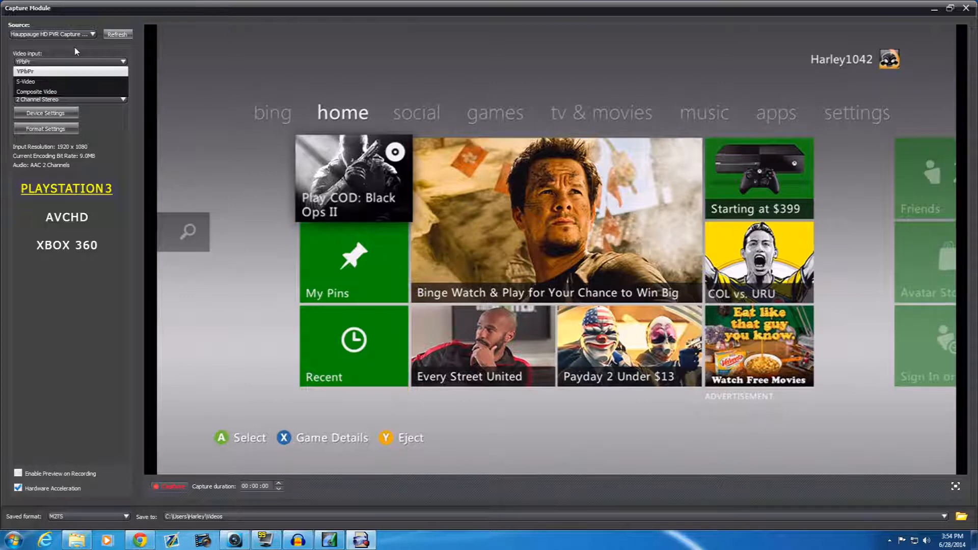
click(68, 53)
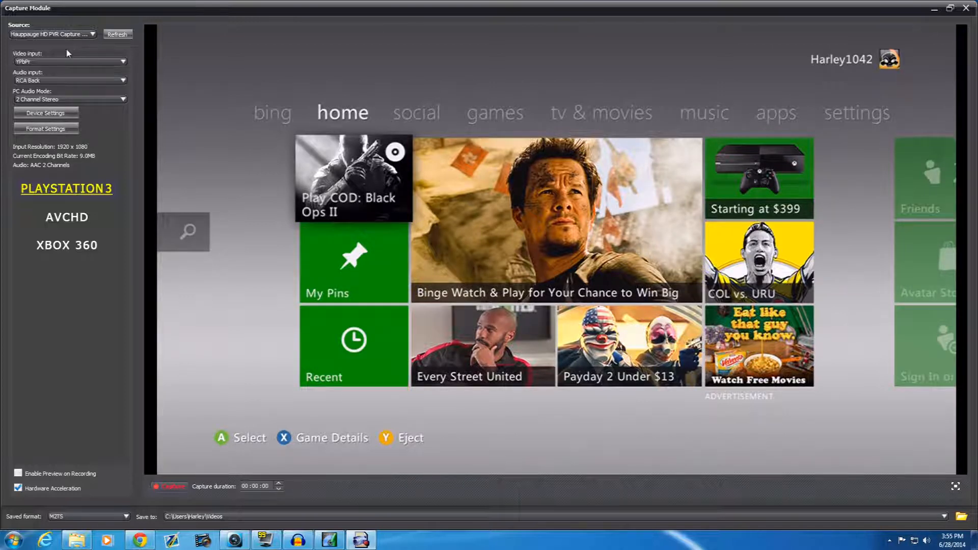
click(48, 81)
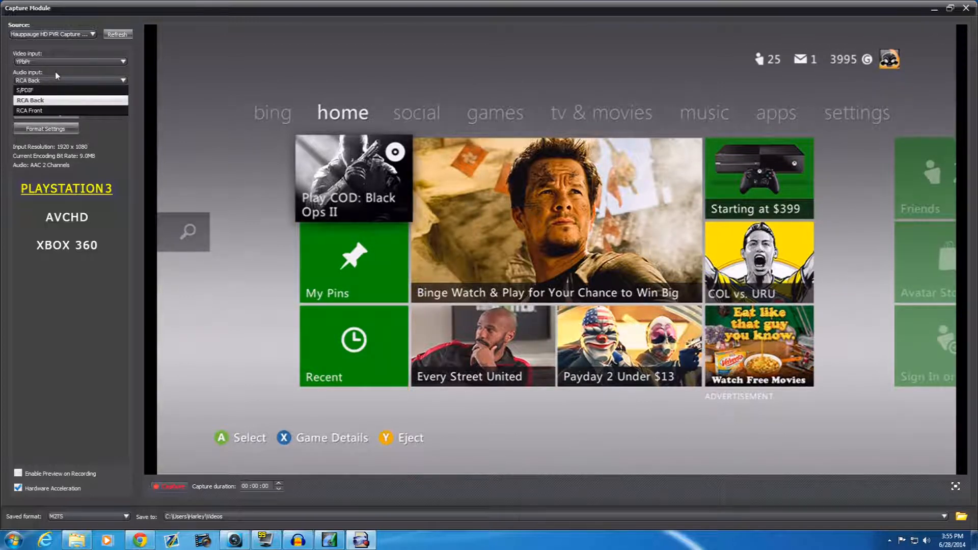
click(56, 71)
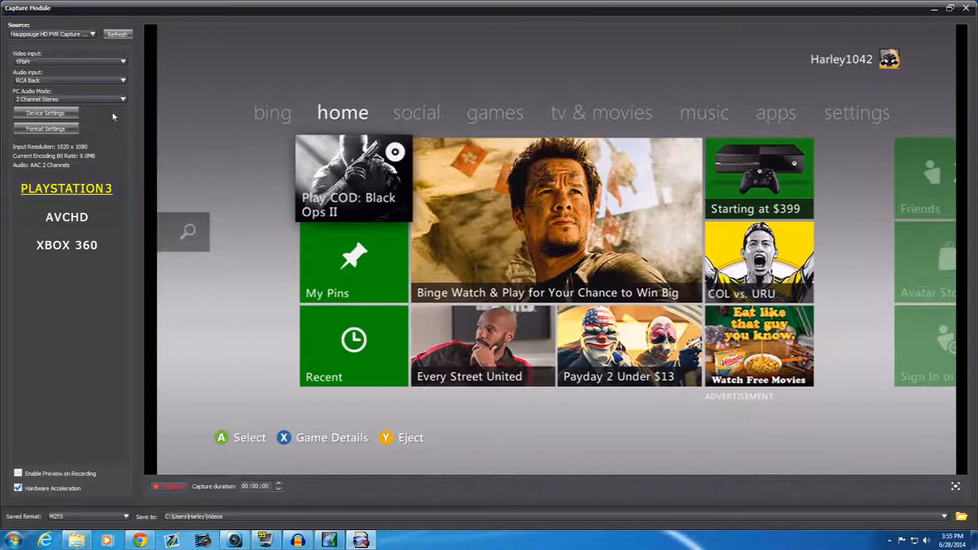
click(94, 100)
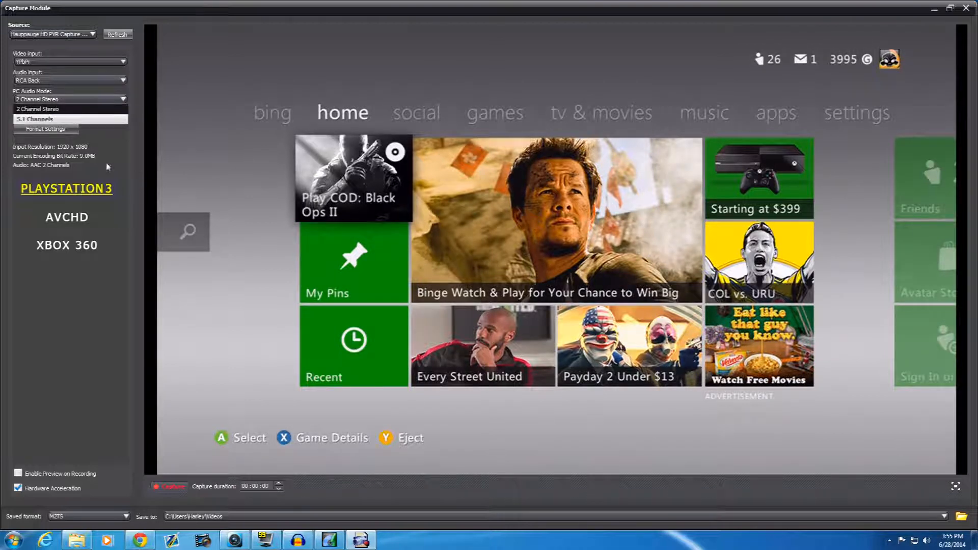
click(111, 129)
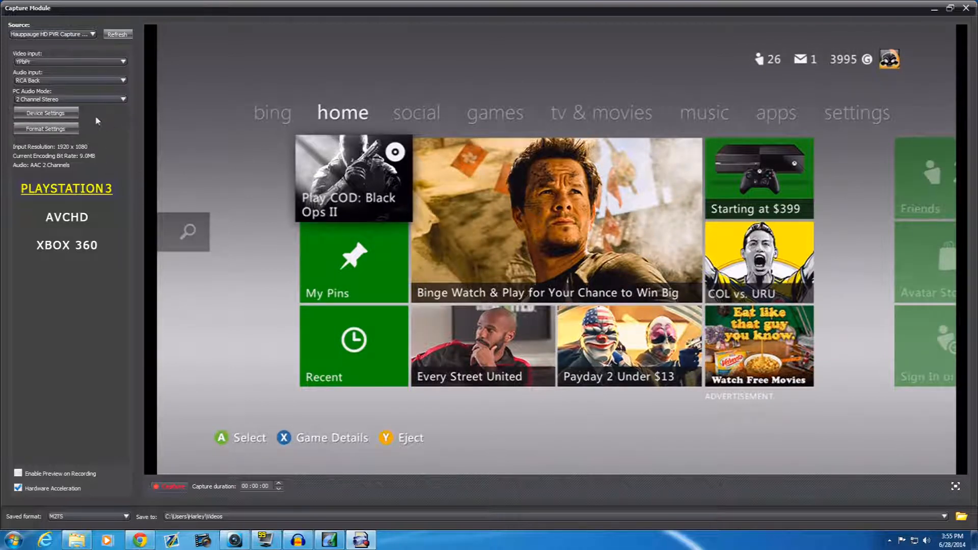
- Examine the Video Proc Amp and Video Decoder properties in the device settings, and close them without changes
click(46, 114)
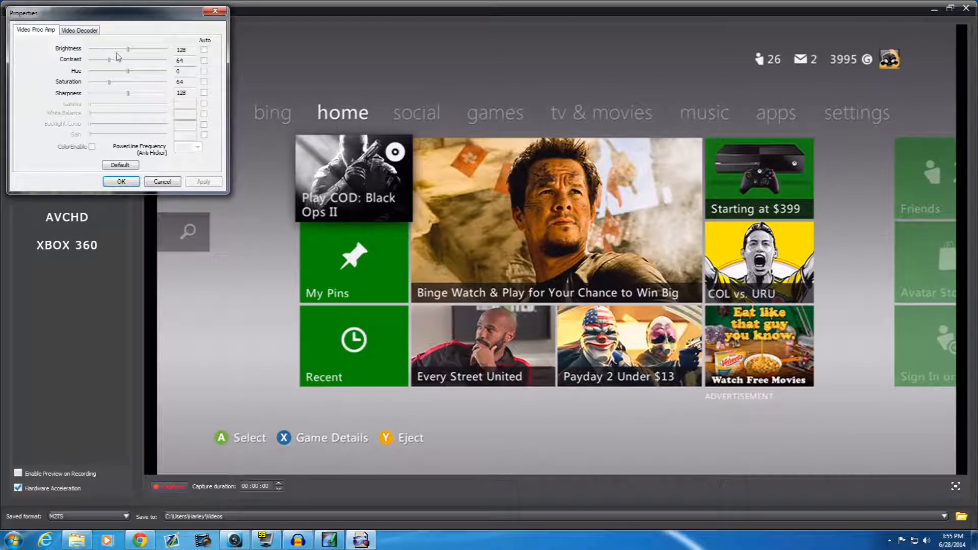
drag(111, 14, 245, 100)
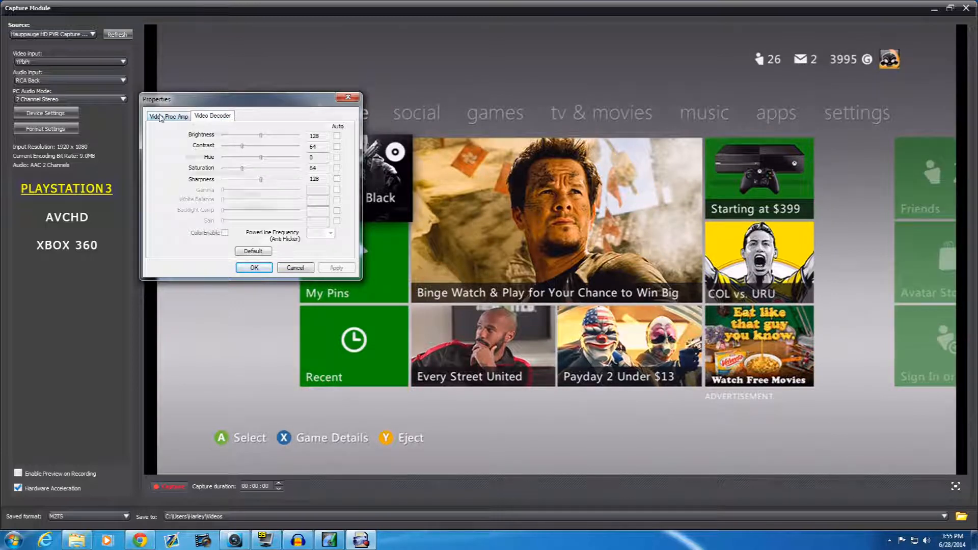
click(216, 118)
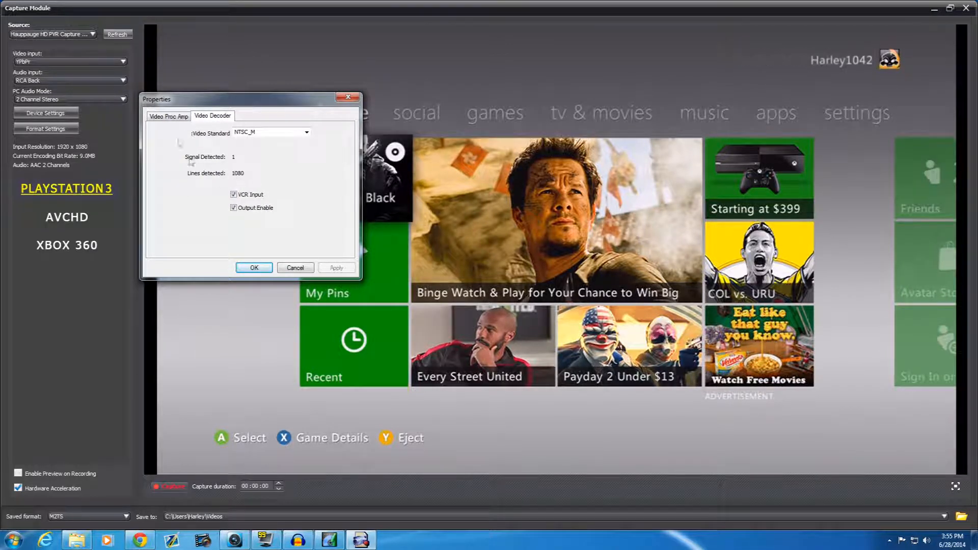
click(163, 116)
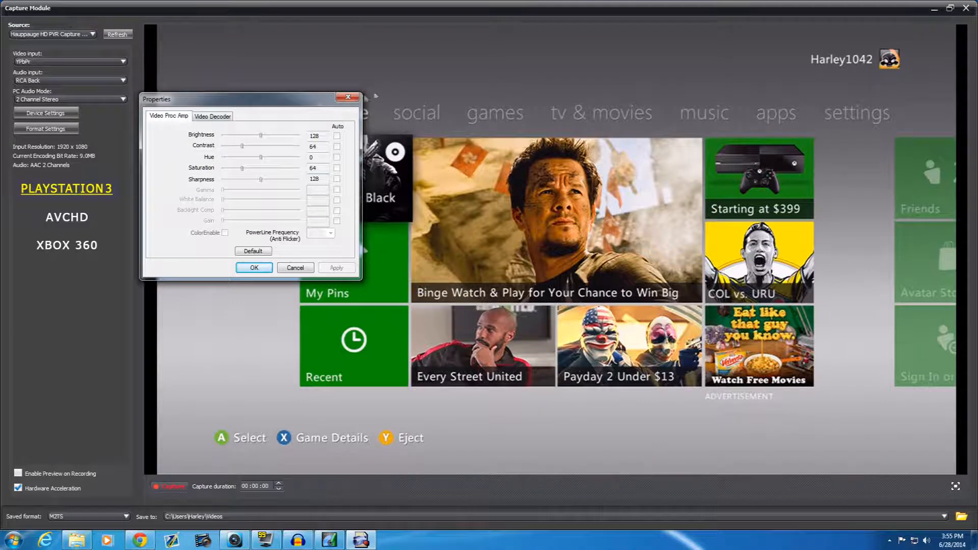
click(348, 97)
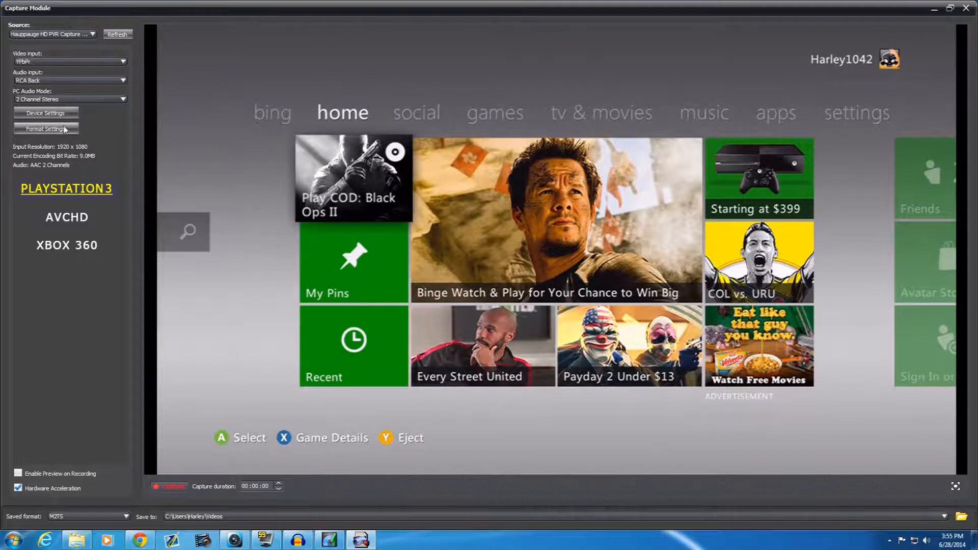
- Set the encoder for two-channel audio sources to AC3 in the format settings and apply the change
click(65, 130)
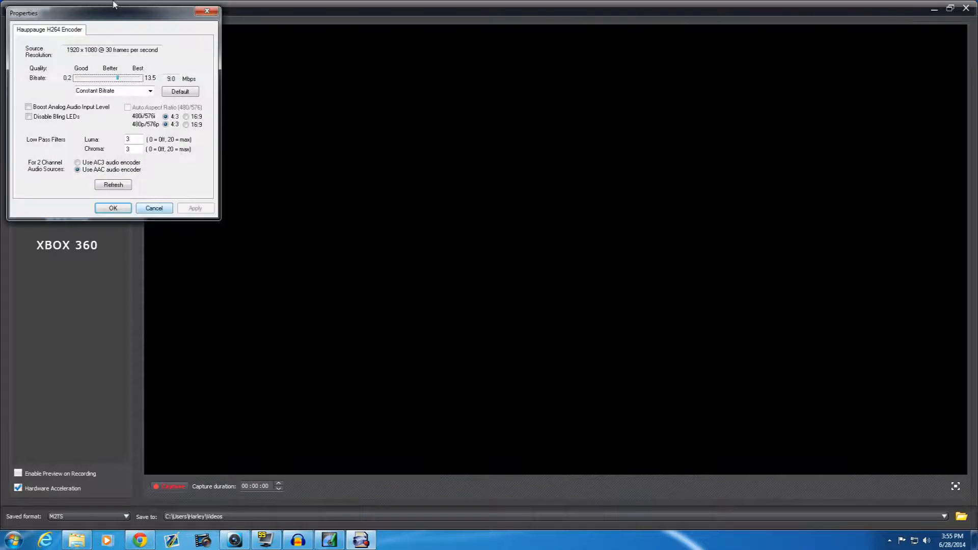
drag(117, 16, 245, 85)
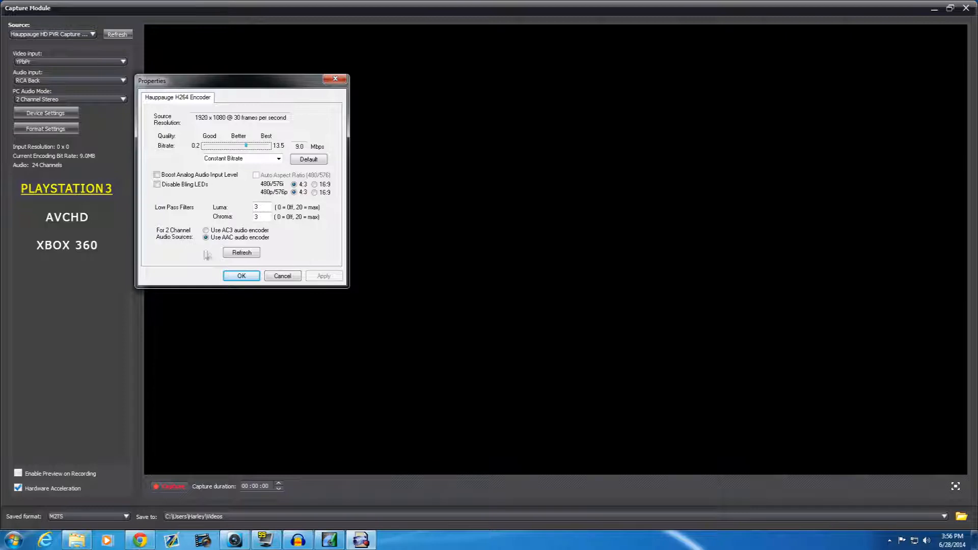
click(206, 230)
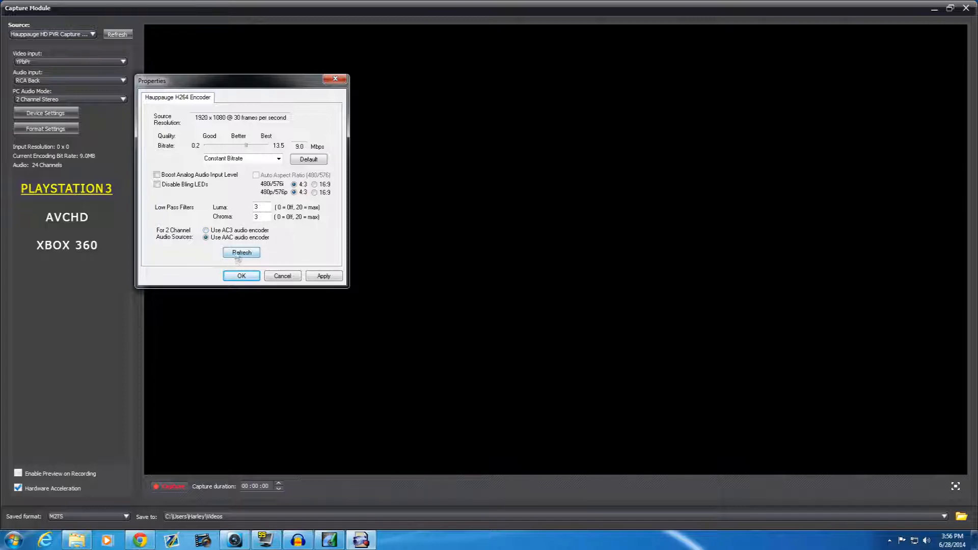
click(209, 237)
click(208, 230)
click(323, 275)
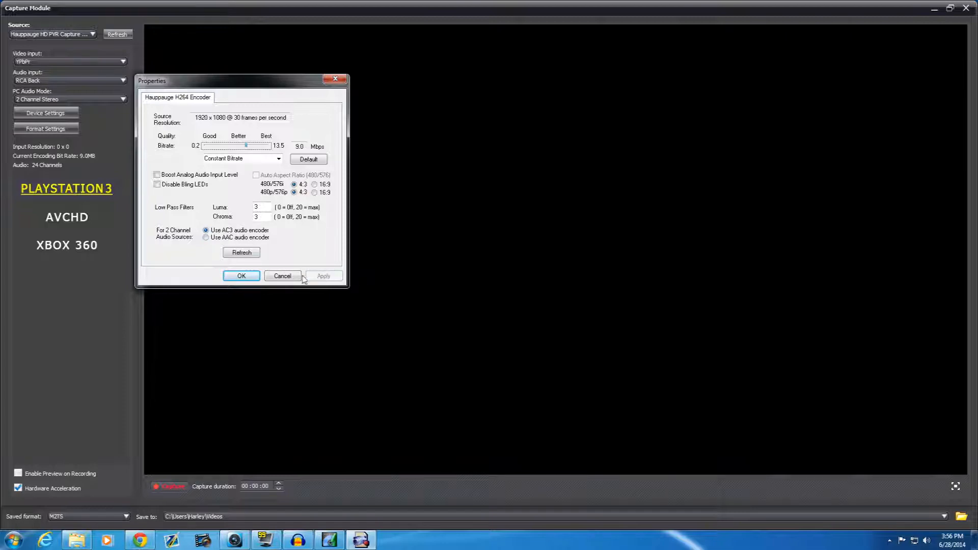
click(241, 276)
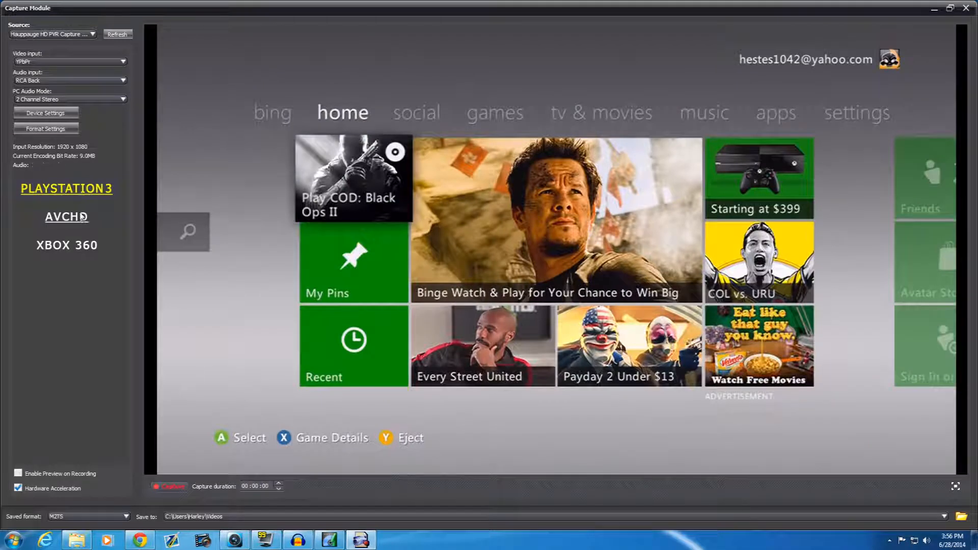
- Try the Xbox 360 preset, return to PlayStation3, and choose M2TS as the saved format
click(77, 244)
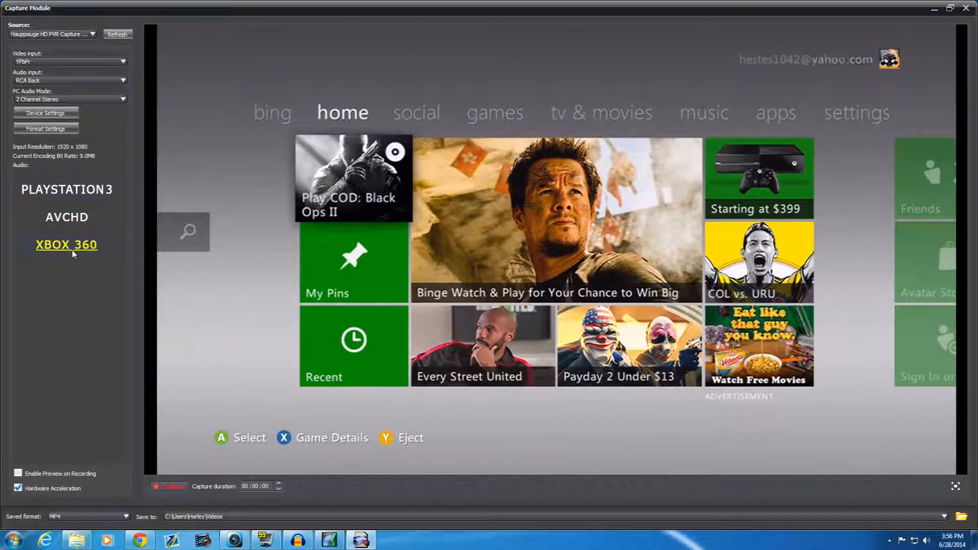
click(89, 198)
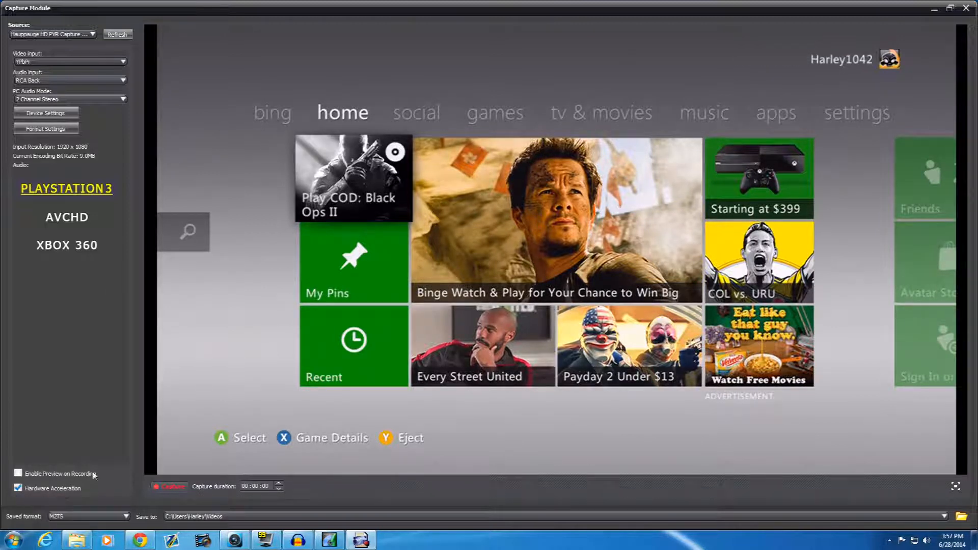
click(118, 518)
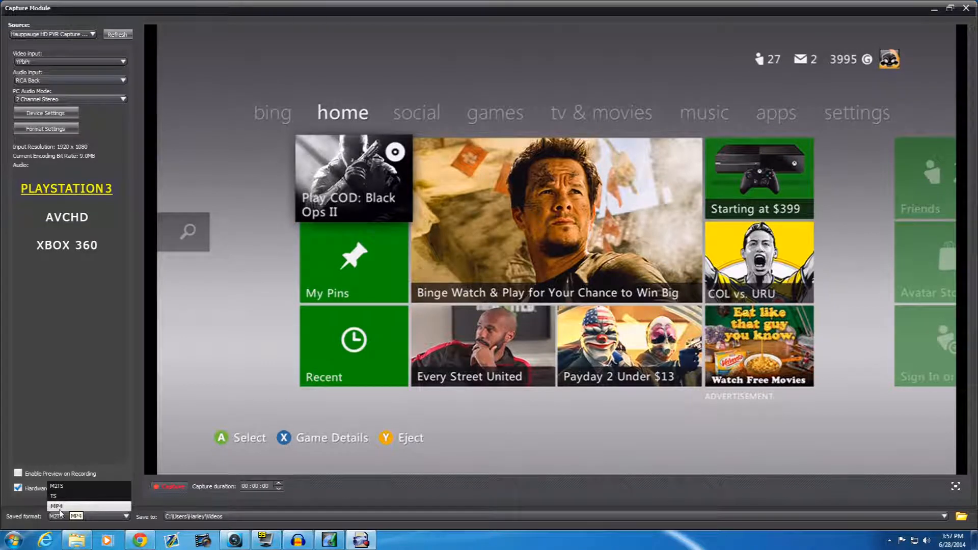
click(63, 486)
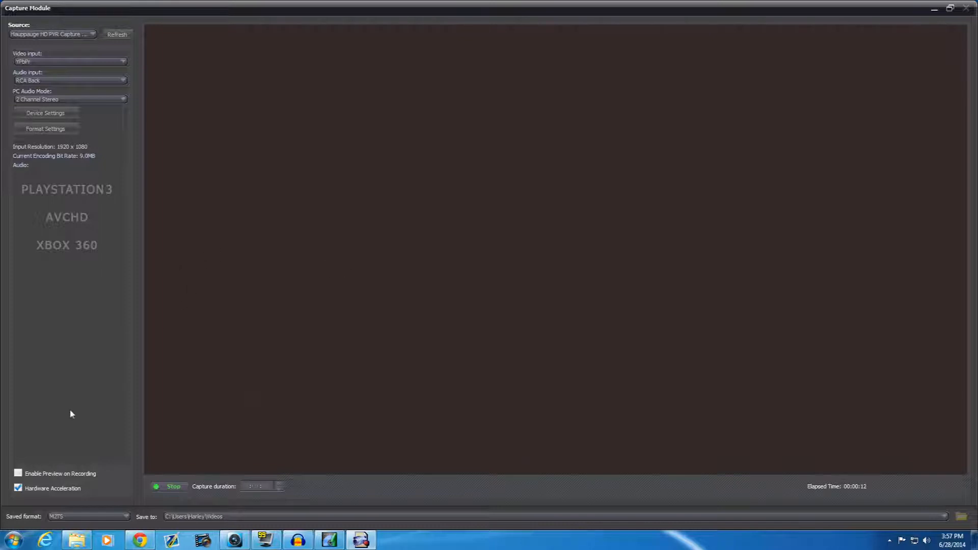
- Stop the running capture and briefly check the ongoing voice recording in Audacity
click(173, 488)
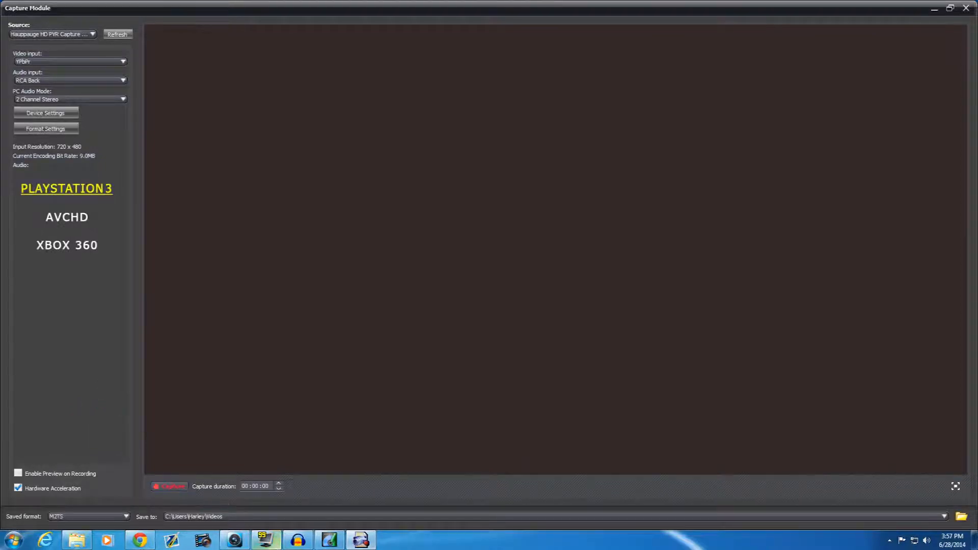
click(298, 541)
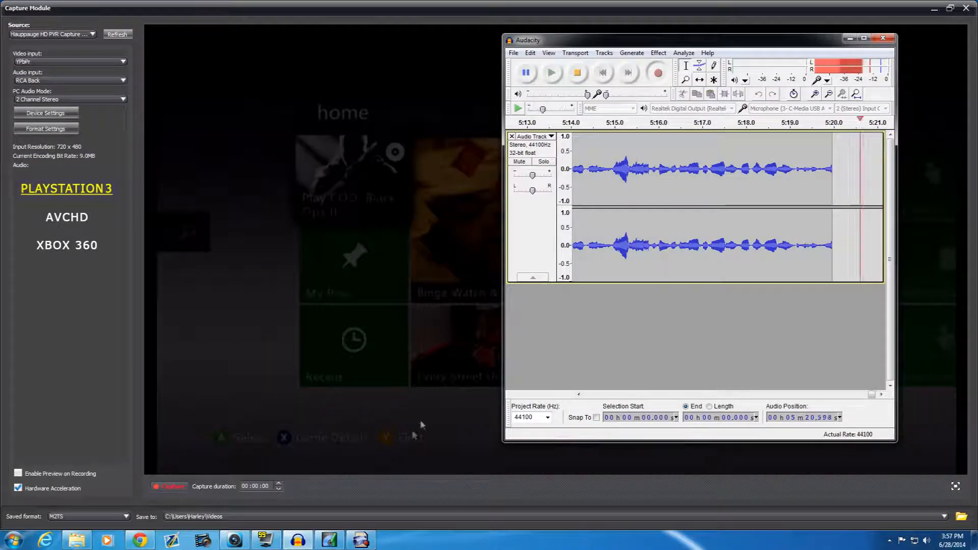
click(298, 540)
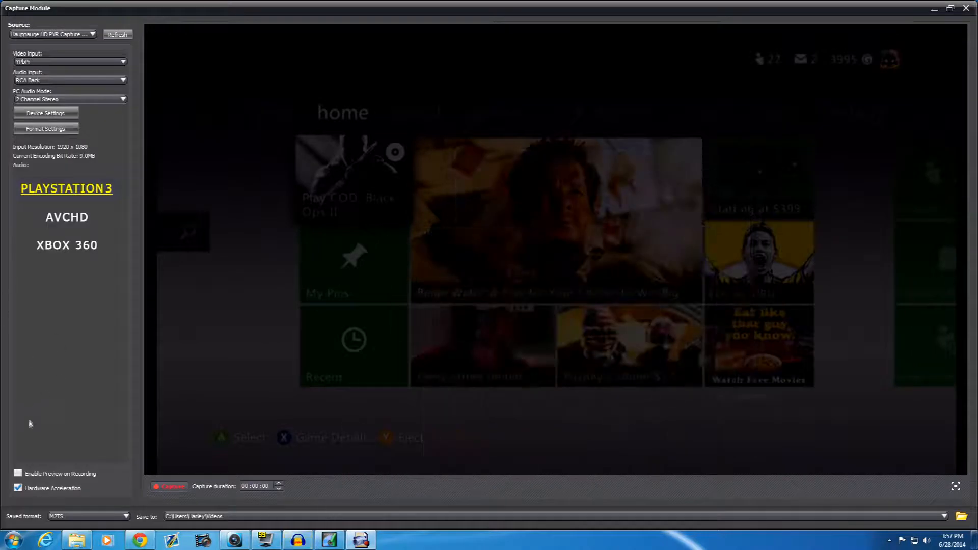
- Enable preview on recording, start a test capture of the console feed, and stop it
click(17, 473)
click(168, 486)
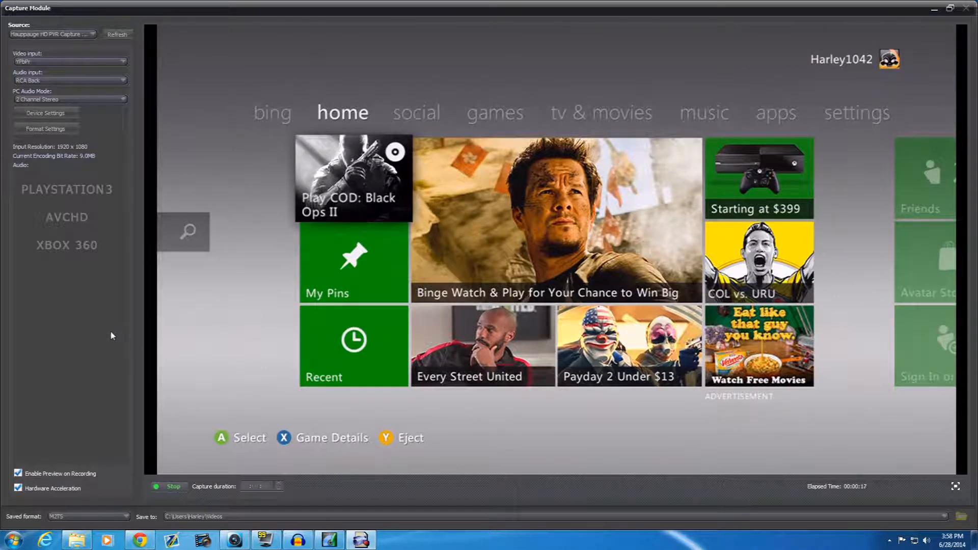
click(171, 487)
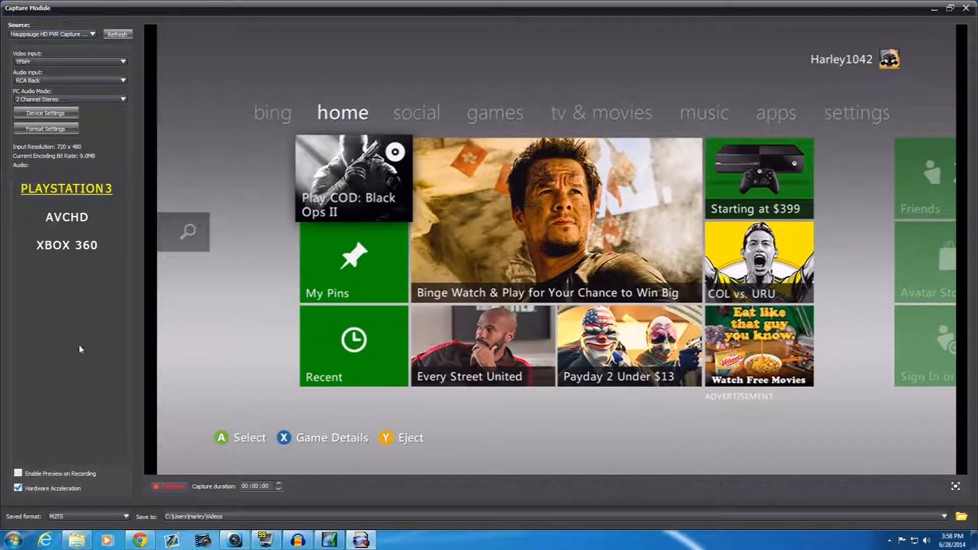
- Close the ArcSoft TotalMedia Extreme launcher window, glance at the Audacity recording, and bring the Capture Module back up
click(936, 11)
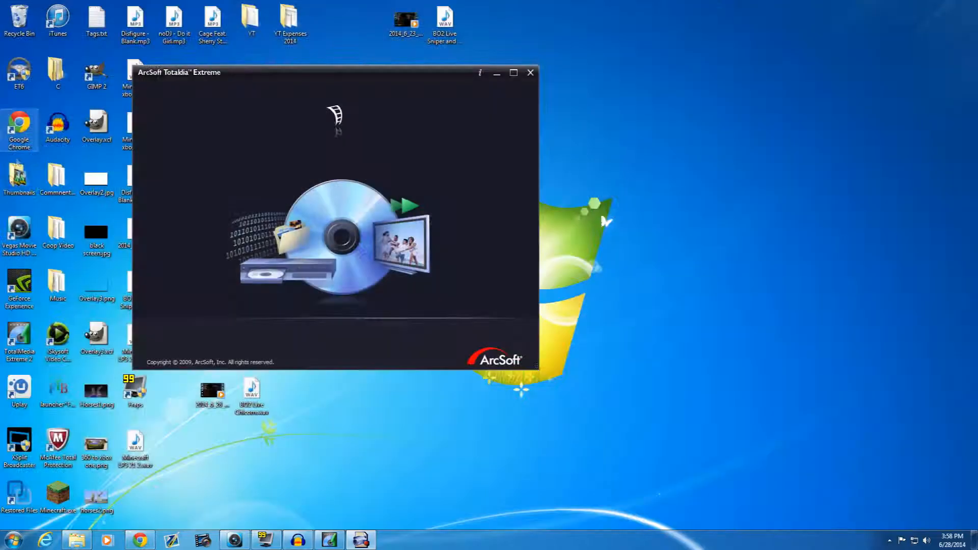
click(531, 74)
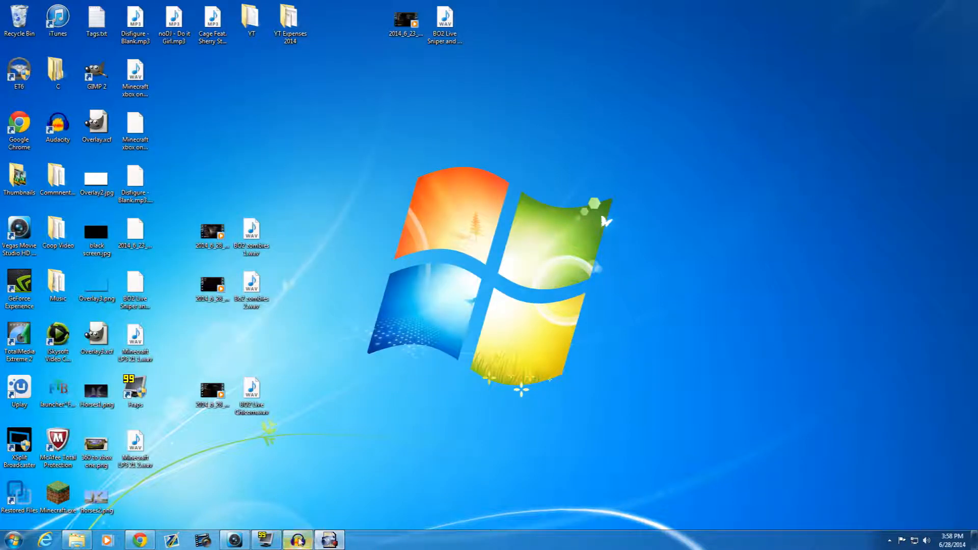
click(298, 540)
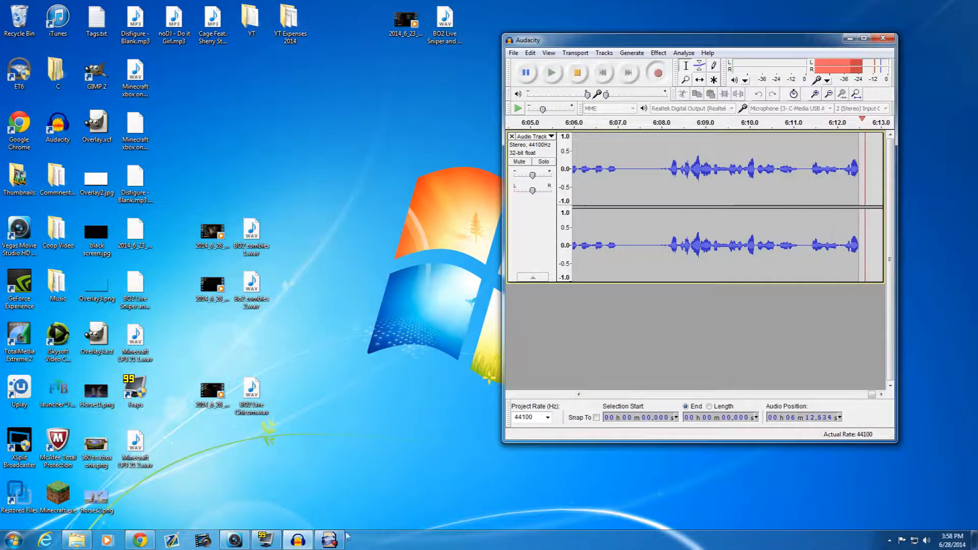
click(329, 540)
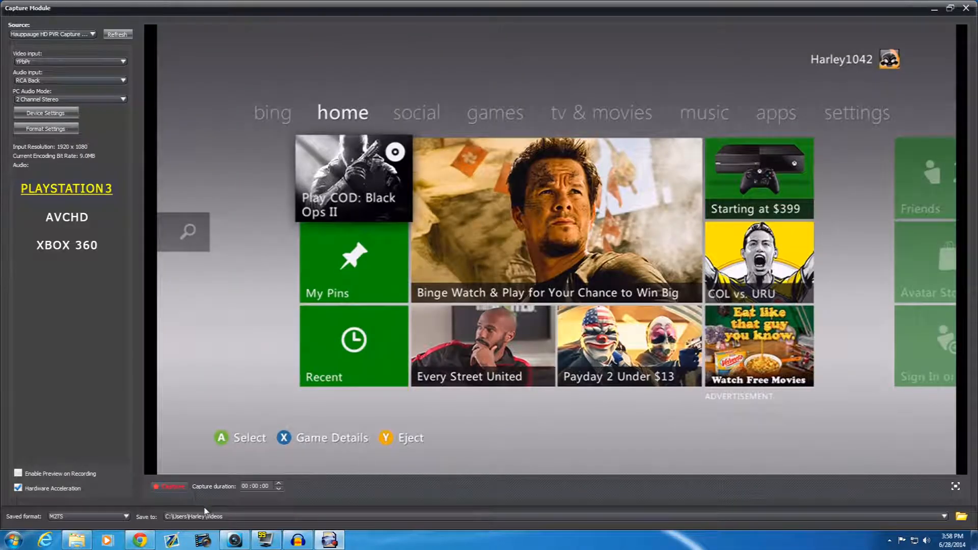
- Switch to Audacity, minimize the Capture Module behind it, and stop the voice recording
click(298, 540)
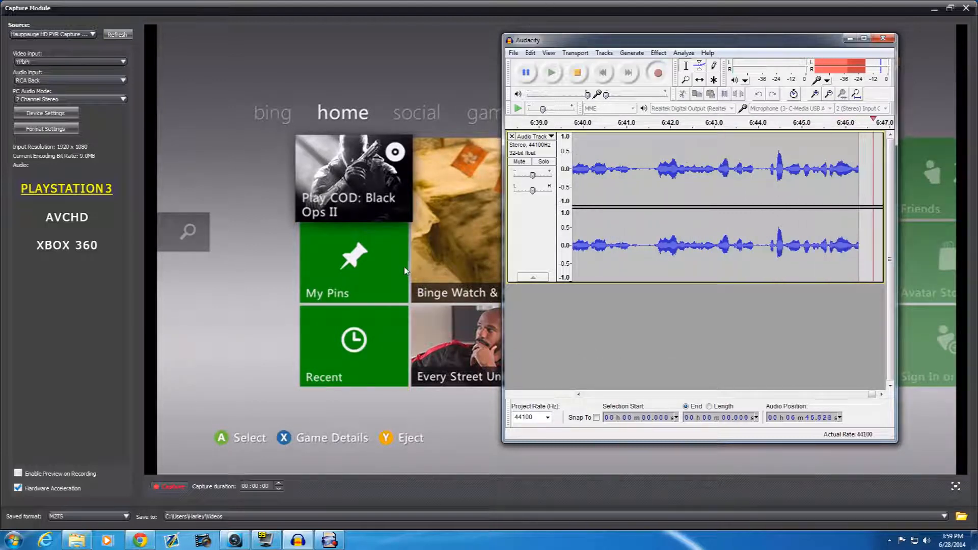
click(935, 9)
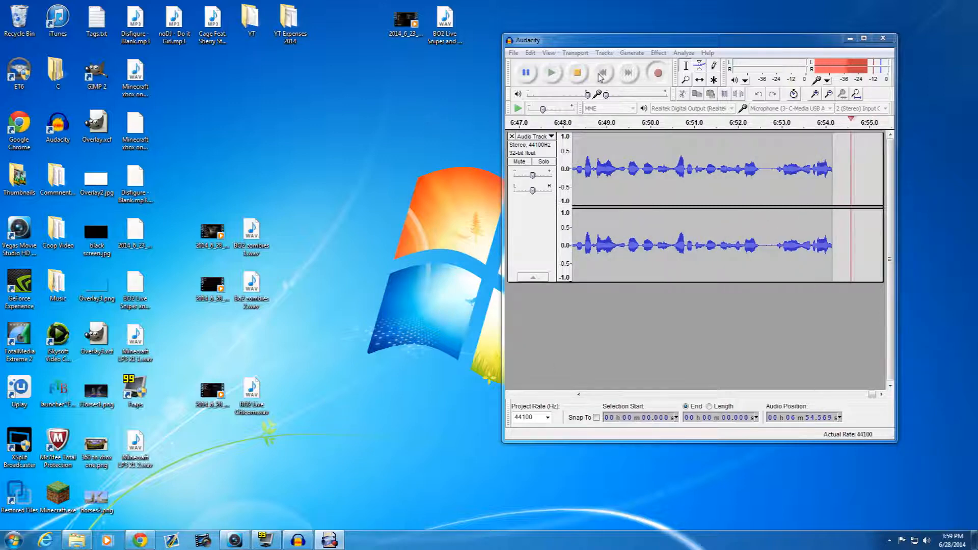
click(576, 74)
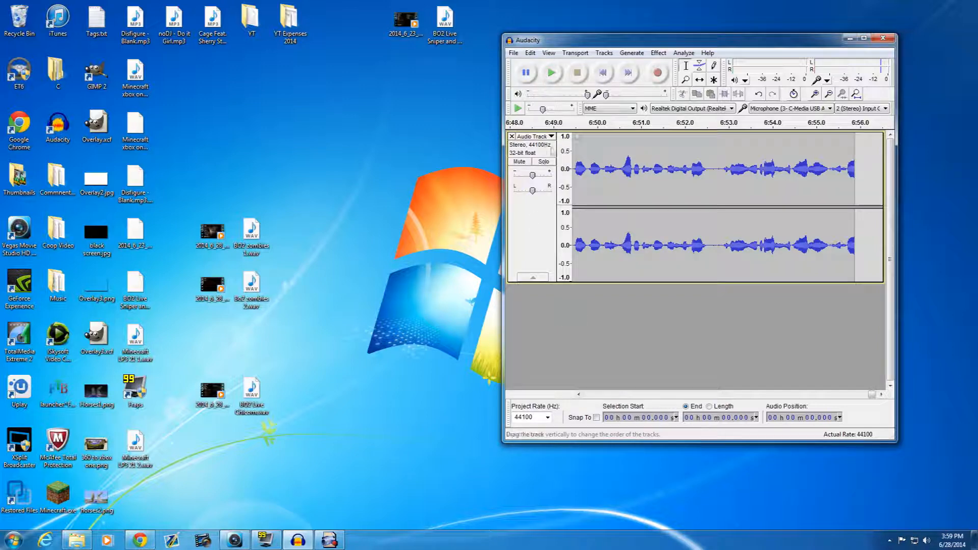
click(658, 52)
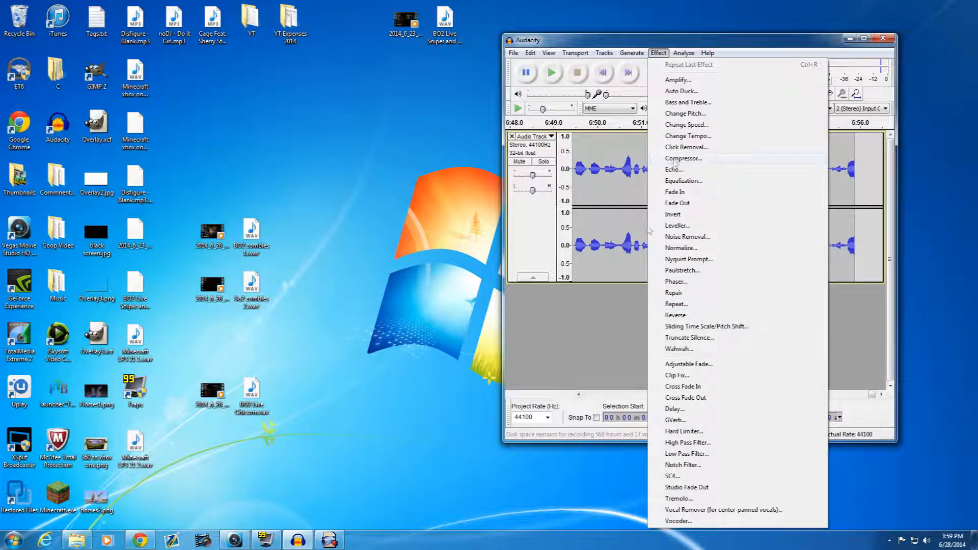
click(608, 296)
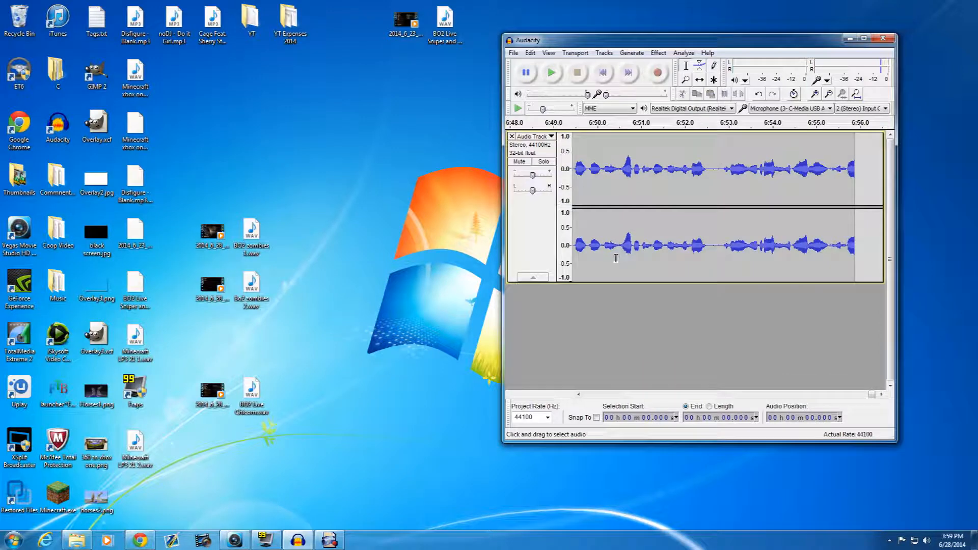
click(660, 53)
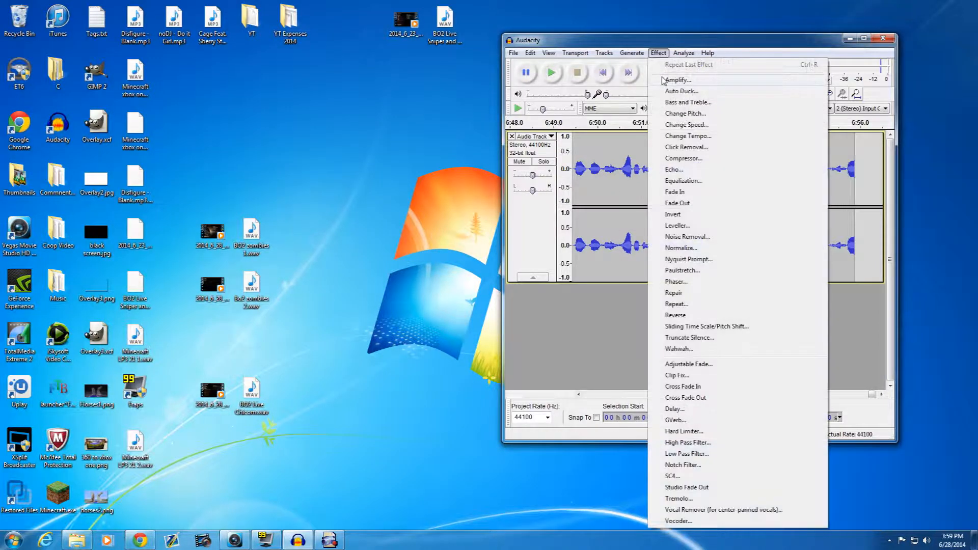
click(591, 298)
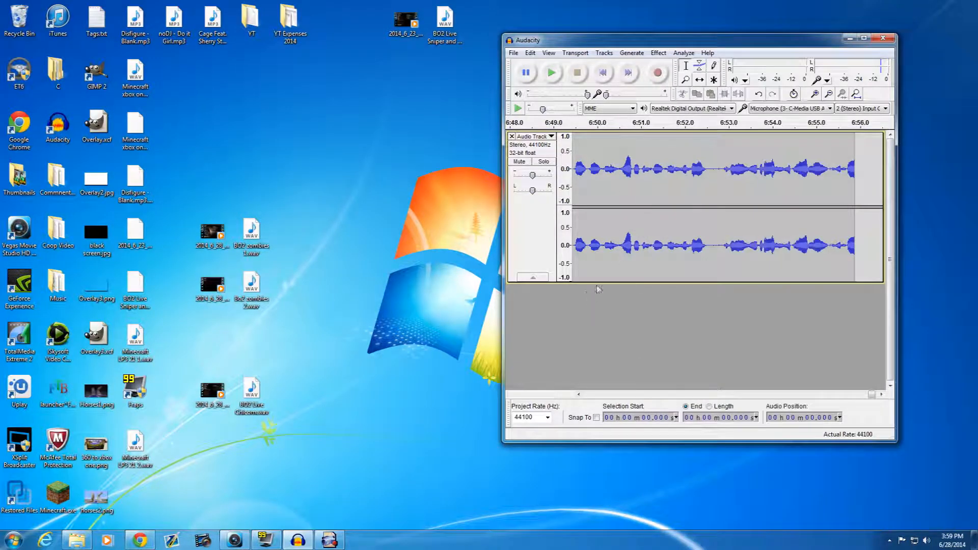
- Choose the C-Media USB microphone as Audacity's recording device
click(816, 109)
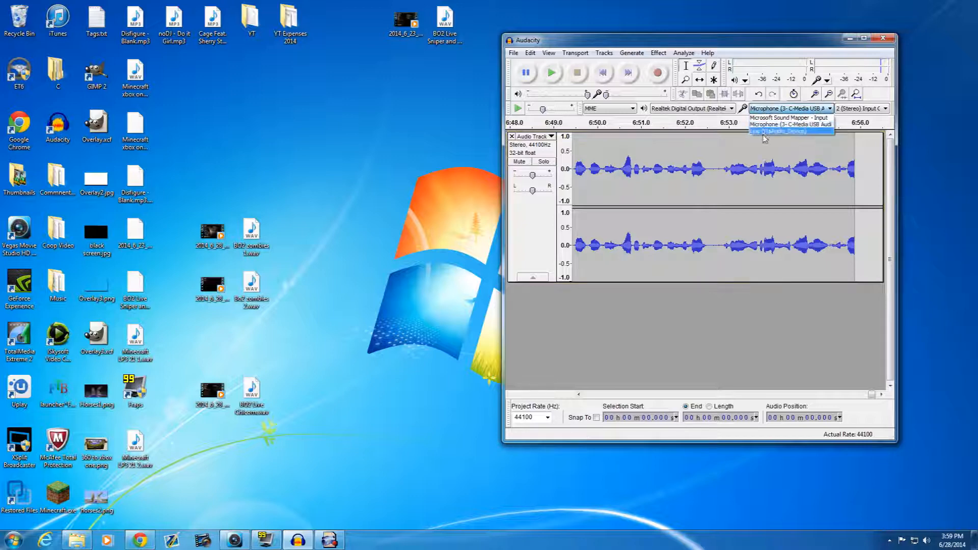
click(798, 126)
click(766, 110)
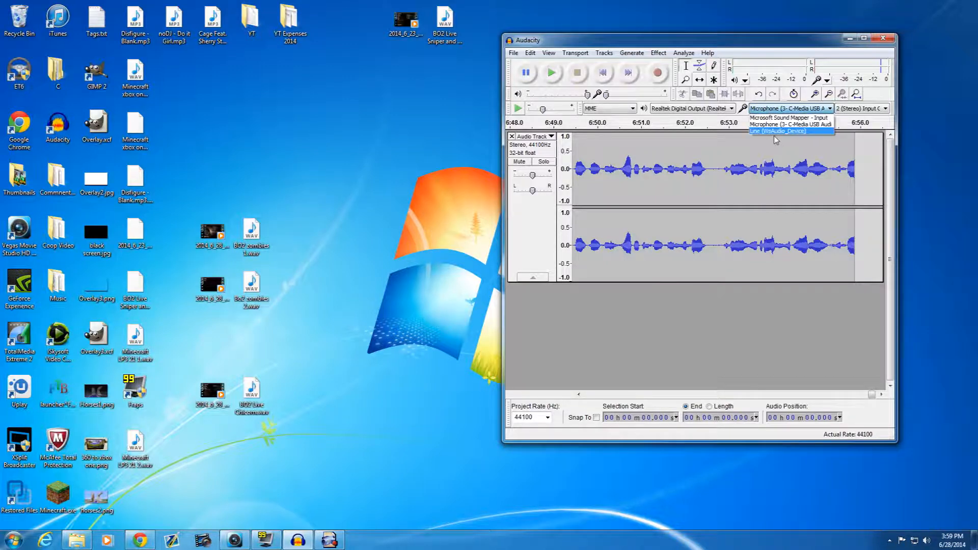
click(769, 125)
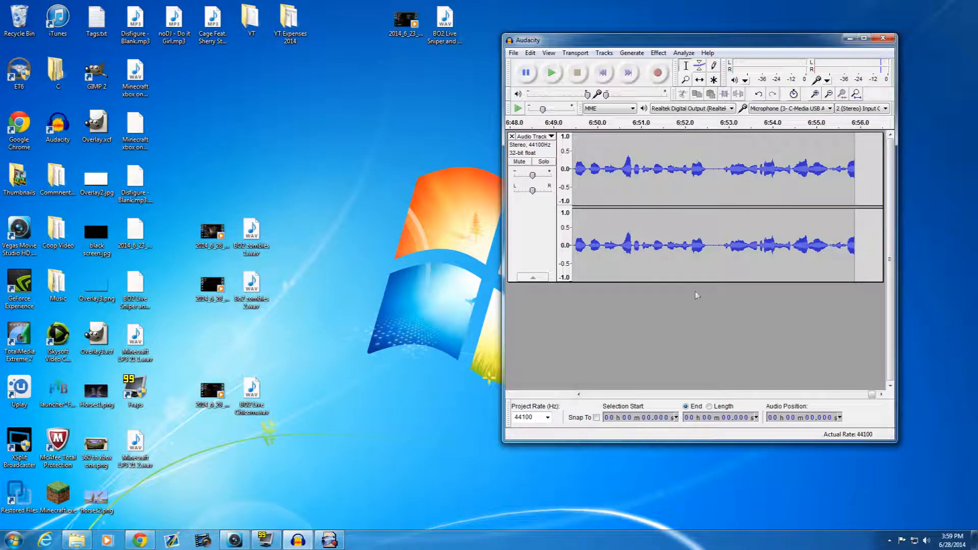
- Select about the first 8.5 seconds of silence in the voice track and capture it as the noise profile
drag(873, 394, 570, 397)
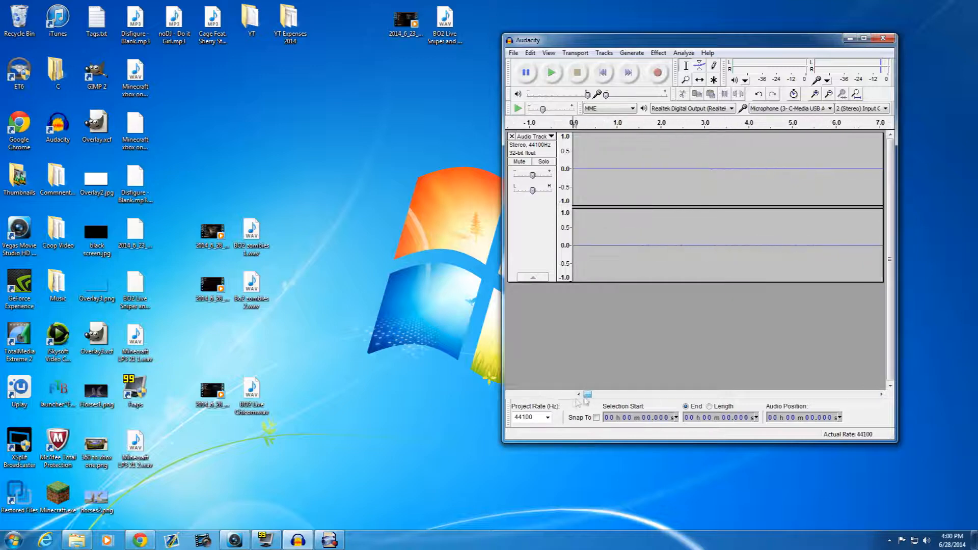
drag(578, 153, 752, 262)
click(658, 52)
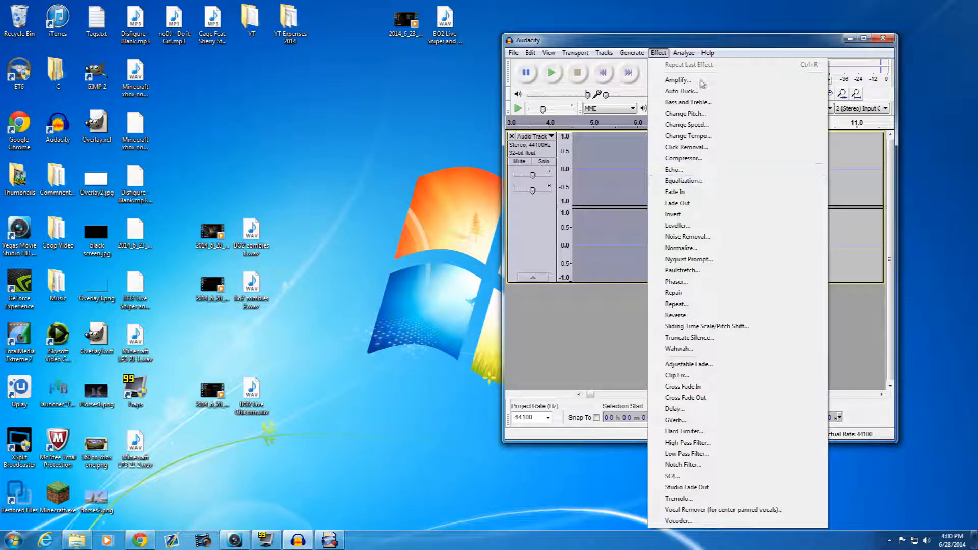
click(688, 237)
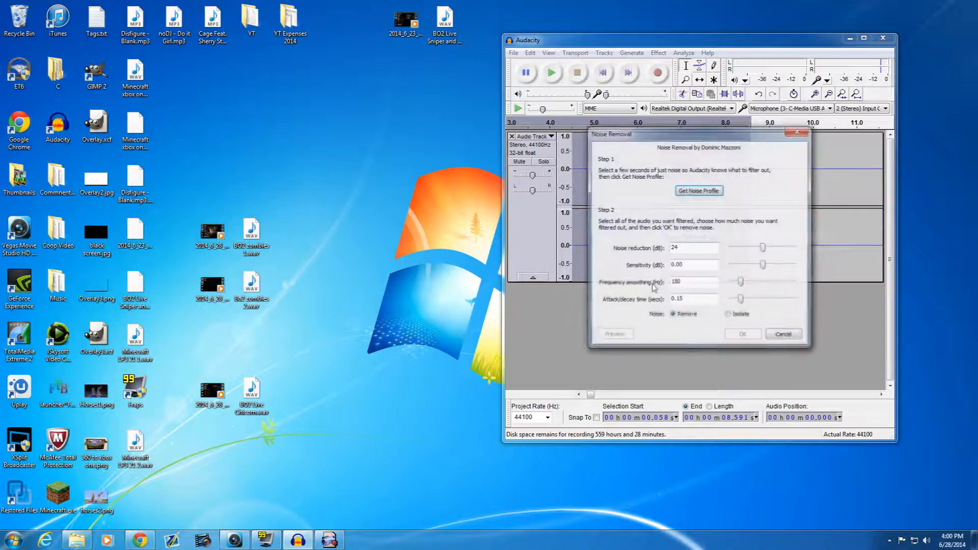
click(699, 191)
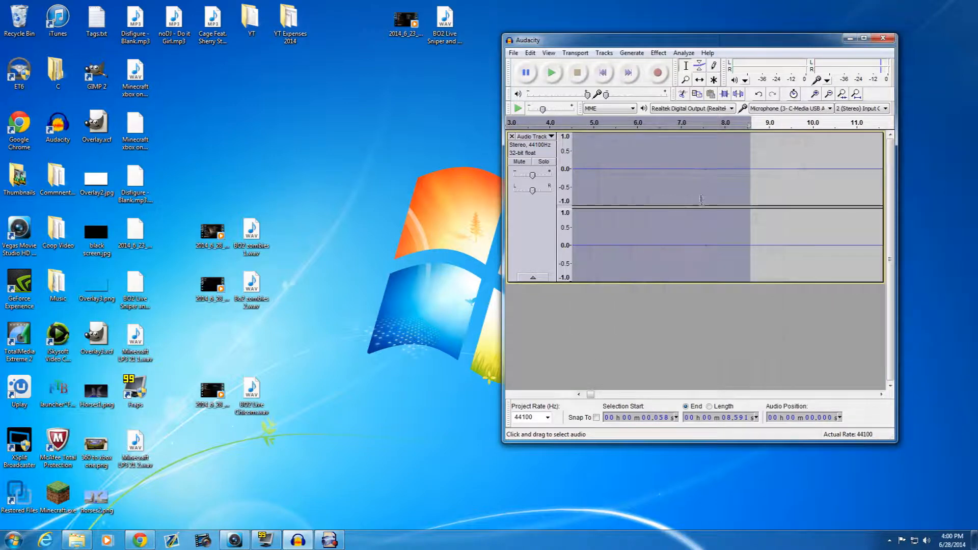
- Apply Noise Removal to the entire voice track with 24 dB noise reduction, 0.00 sensitivity, and 150 Hz frequency smoothing
click(699, 162)
key(ctrl+a)
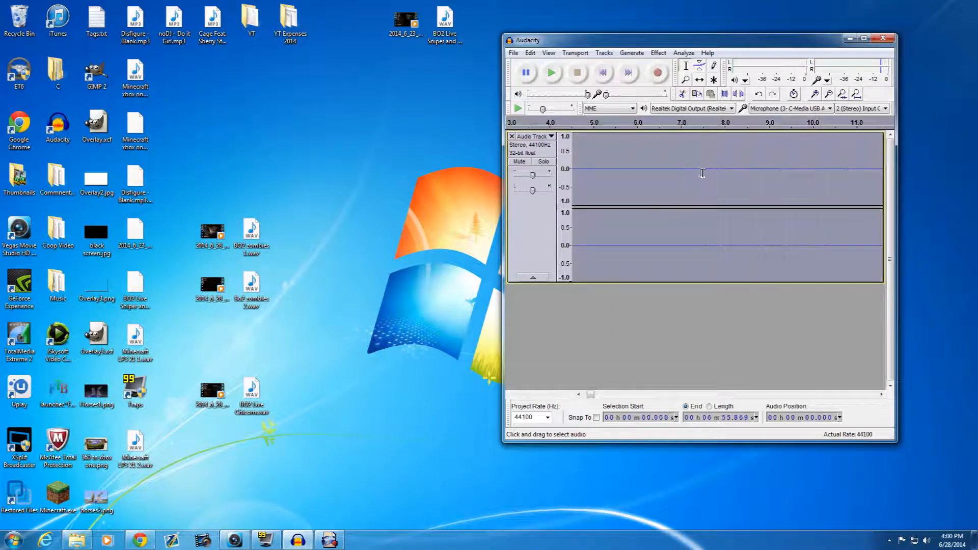
click(664, 53)
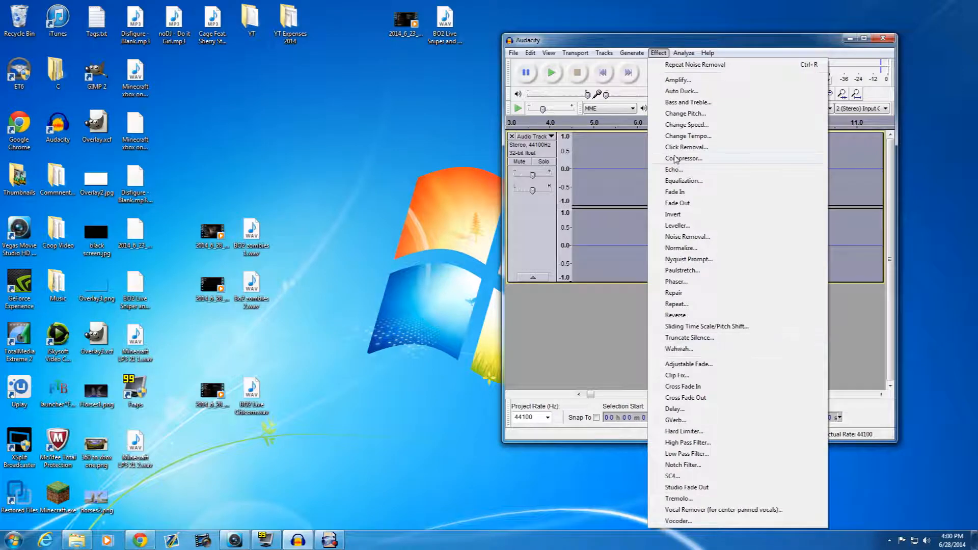
click(683, 237)
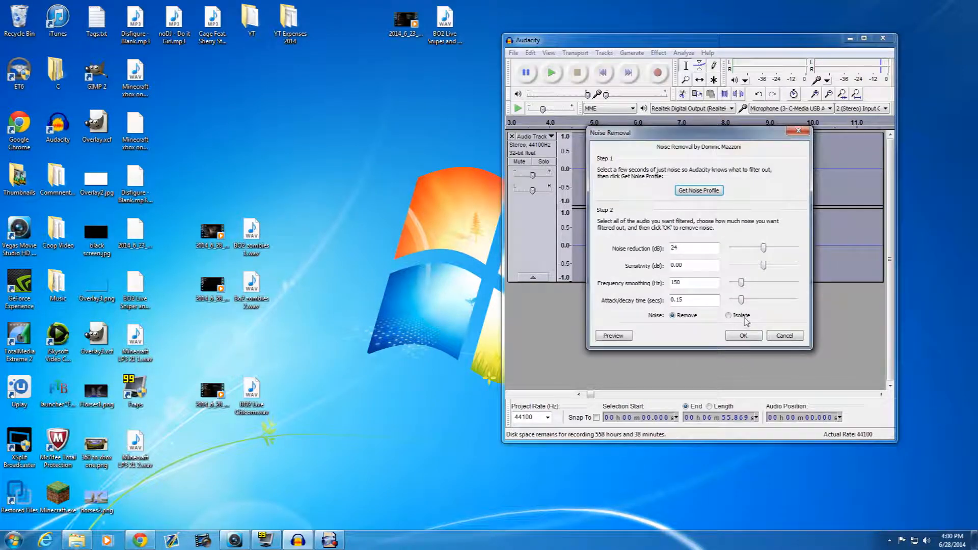
click(740, 337)
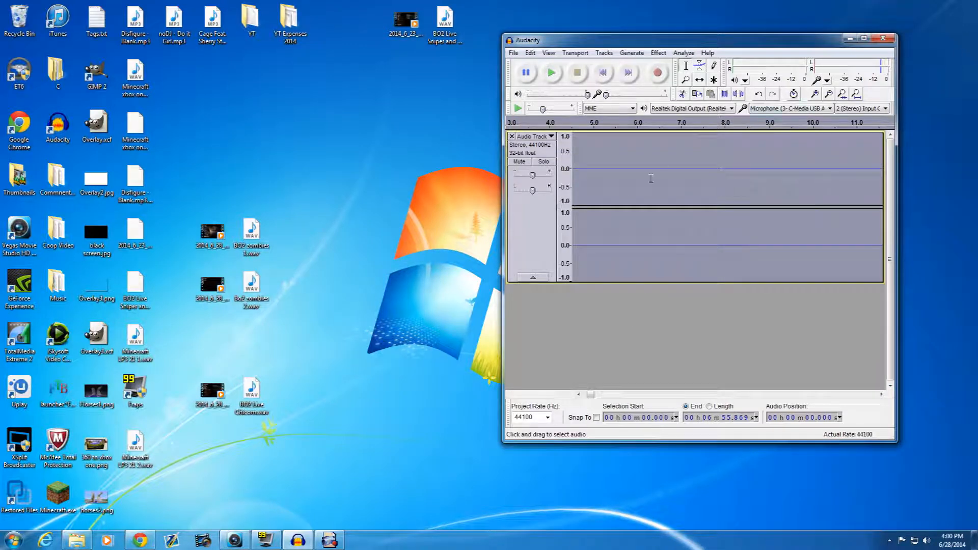
click(724, 168)
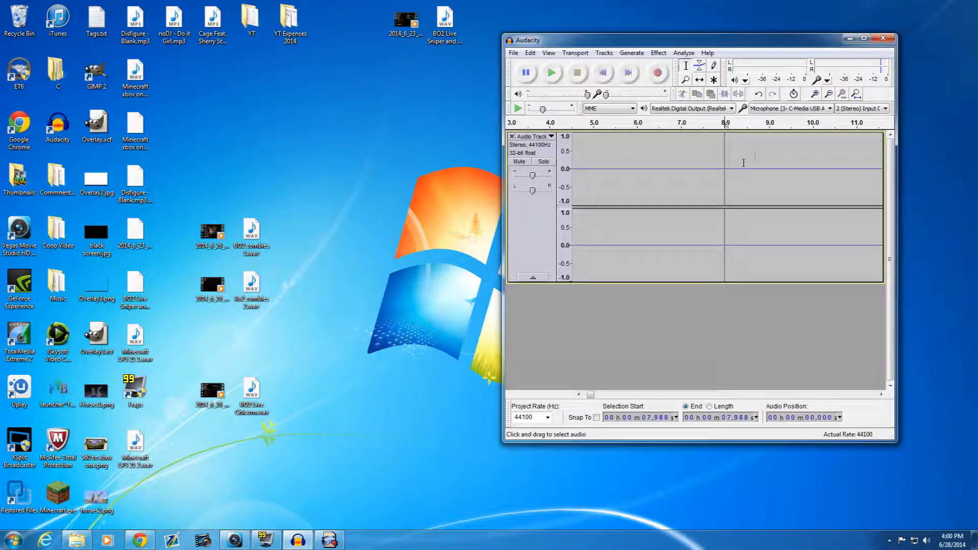
click(659, 53)
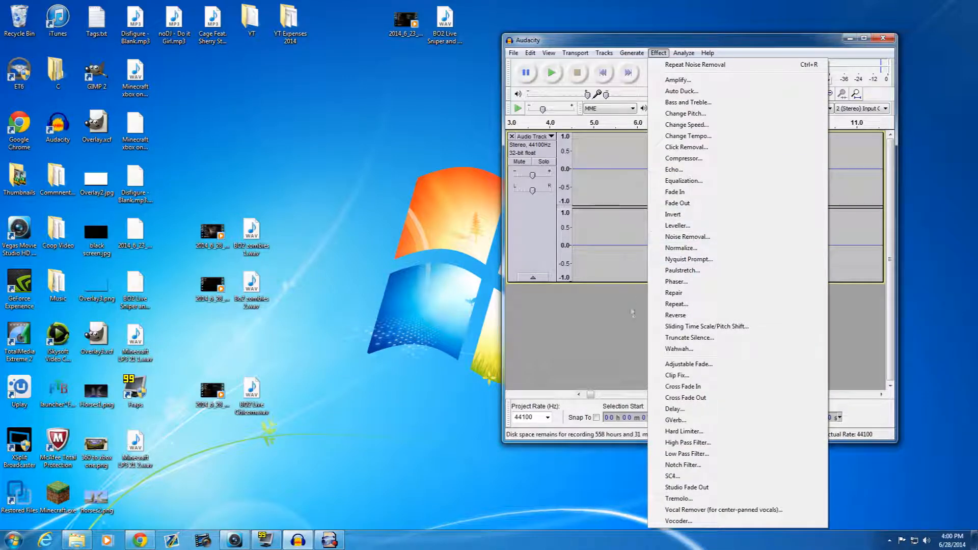
click(680, 103)
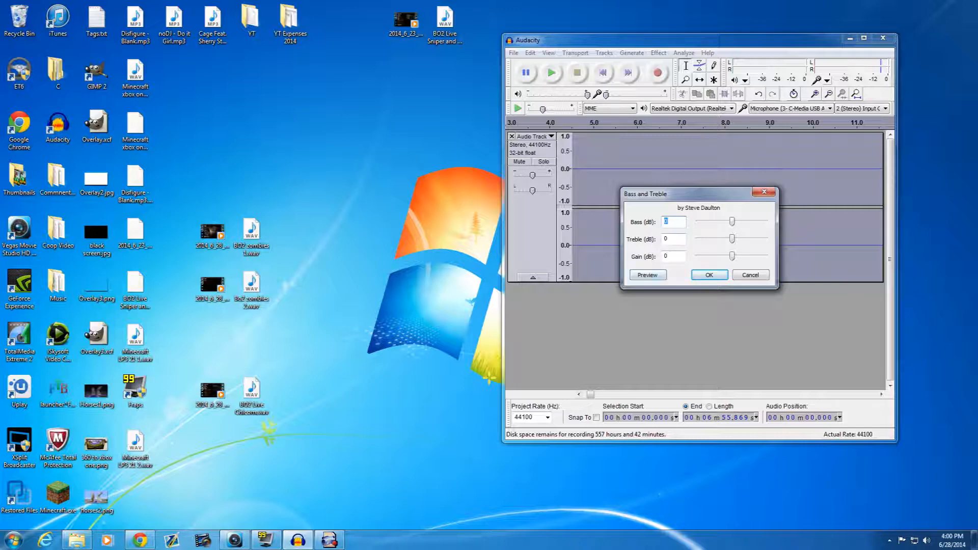
text(8)
click(736, 279)
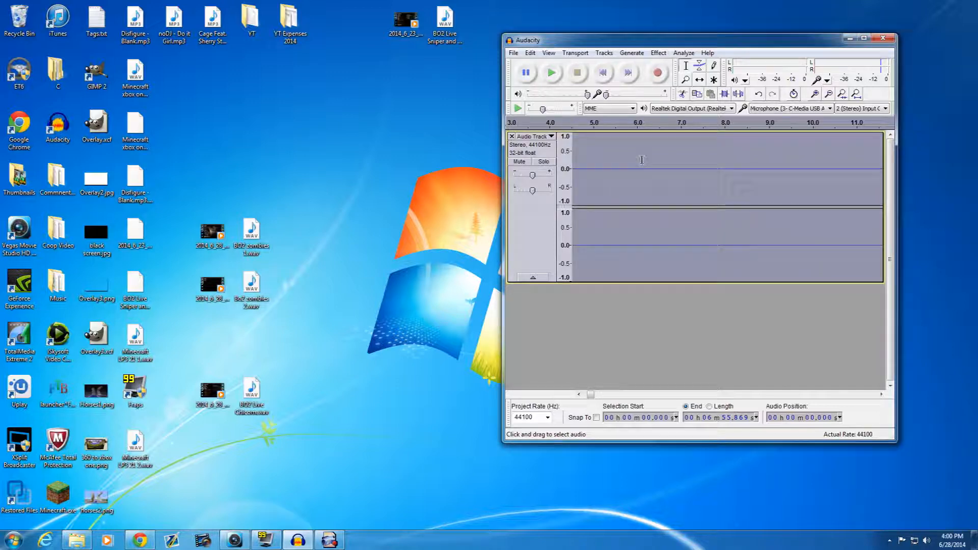
- Apply the Compressor to the entire voice track with a -12 dB threshold, -40 dB noise floor, and 2:1 ratio, and inspect the waveform
click(658, 53)
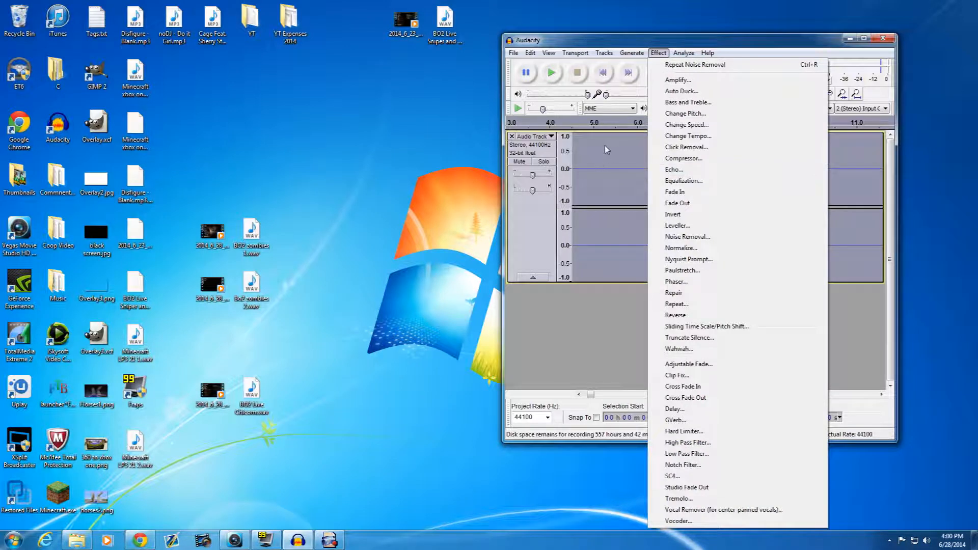
click(686, 159)
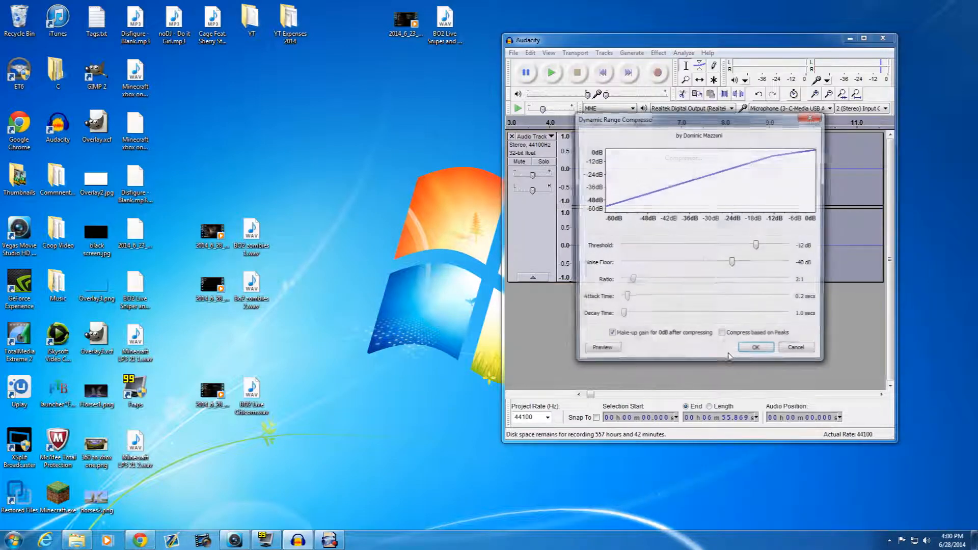
click(753, 347)
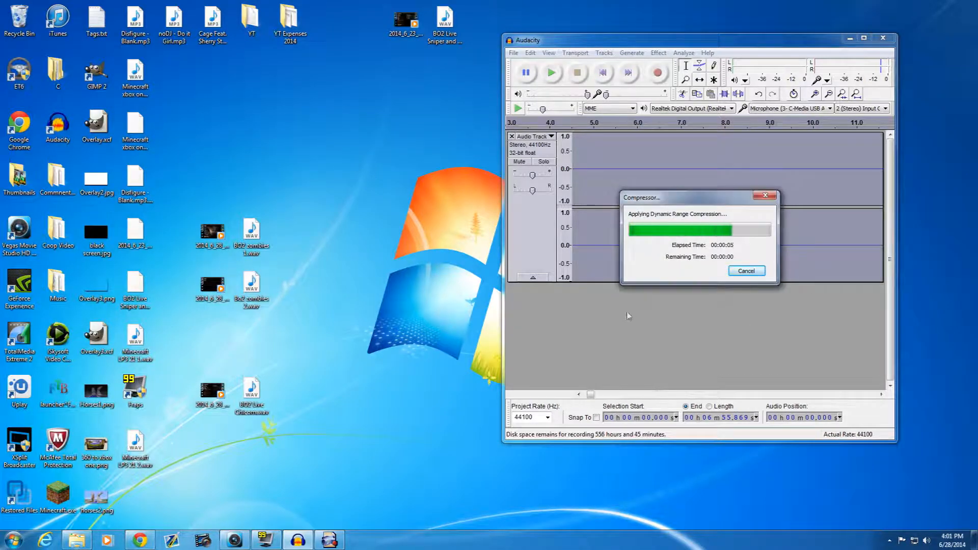
drag(589, 395, 609, 395)
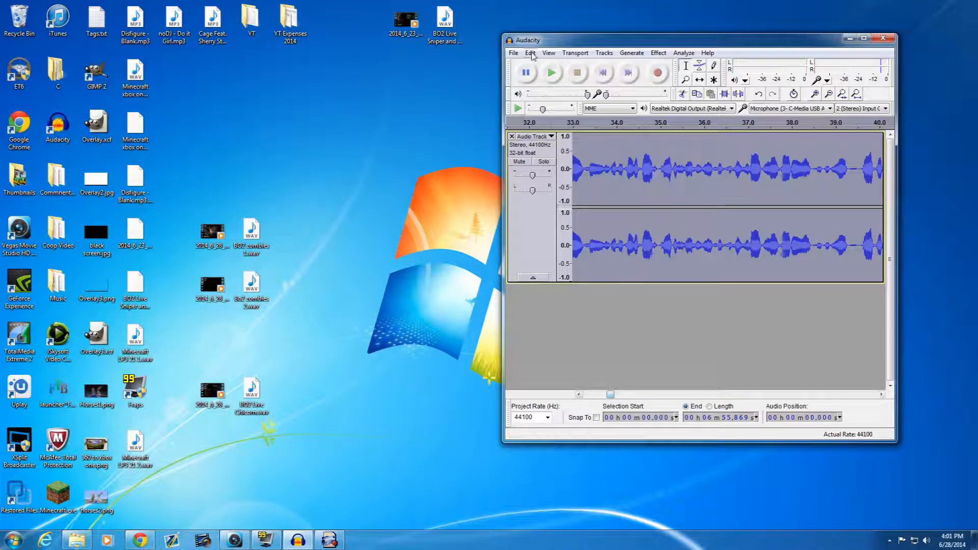
- Export the cleaned voice track to the Desktop as a 16-bit PCM WAV file named Vid, leaving the metadata blank
click(513, 52)
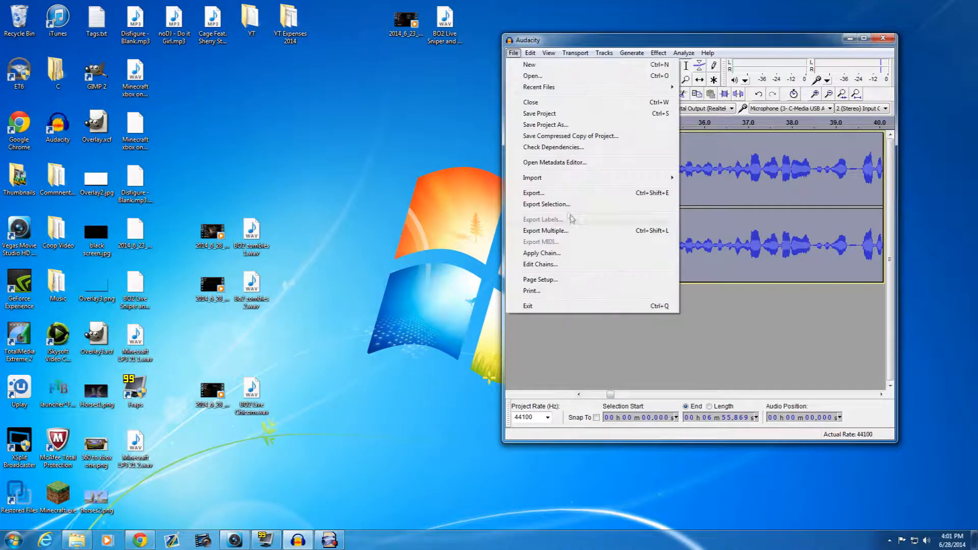
click(547, 194)
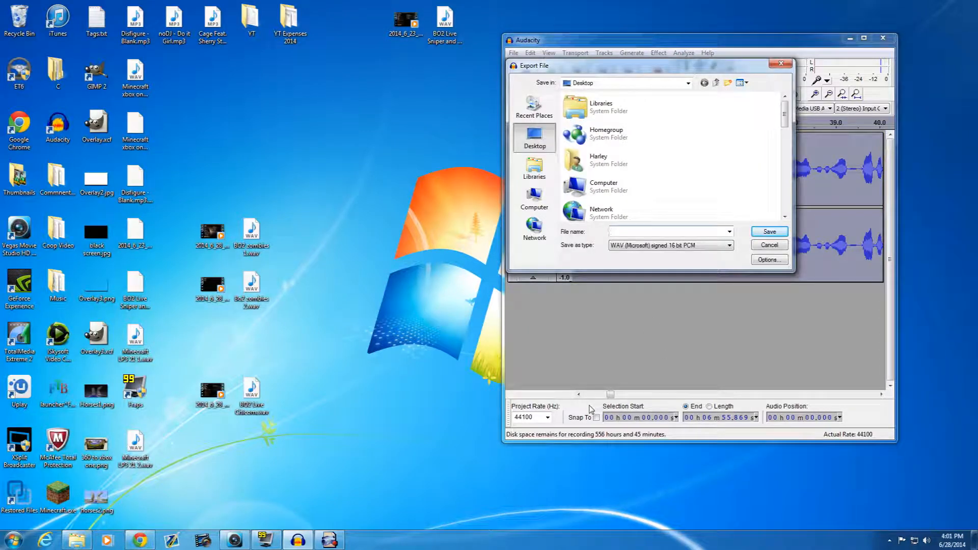
text(V)
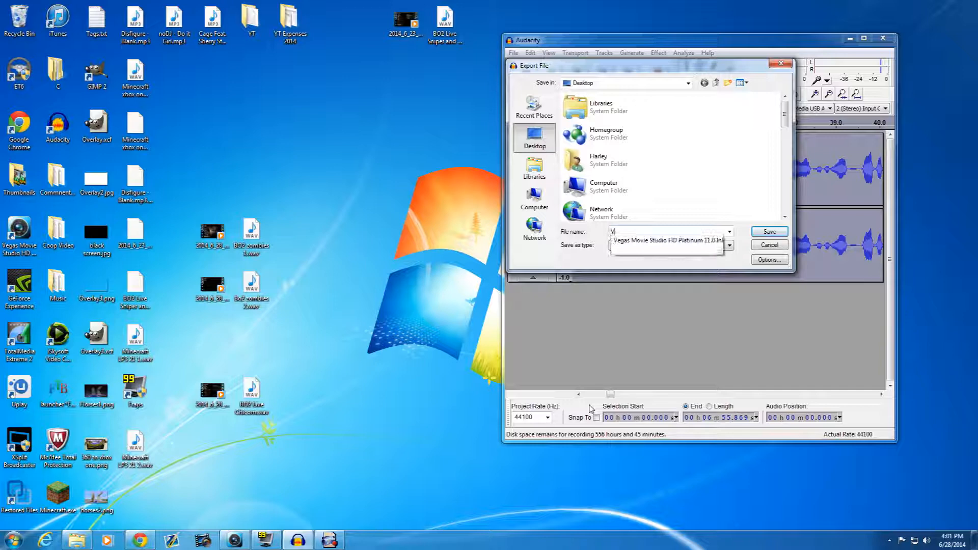
text(id)
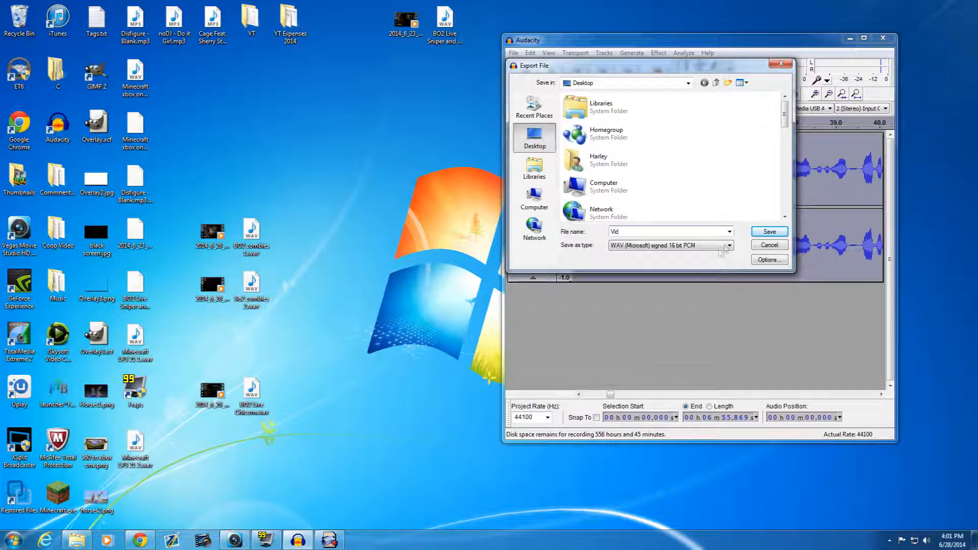
click(783, 232)
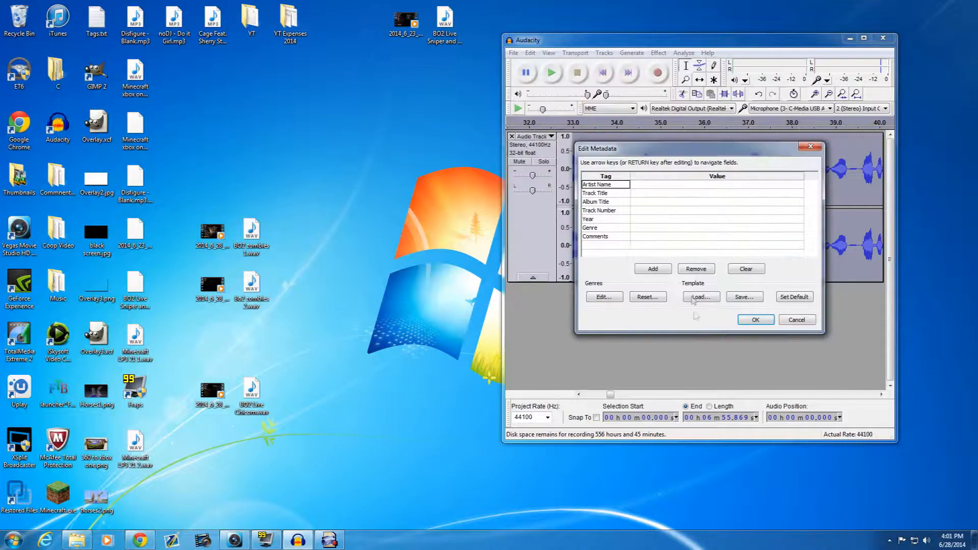
click(751, 319)
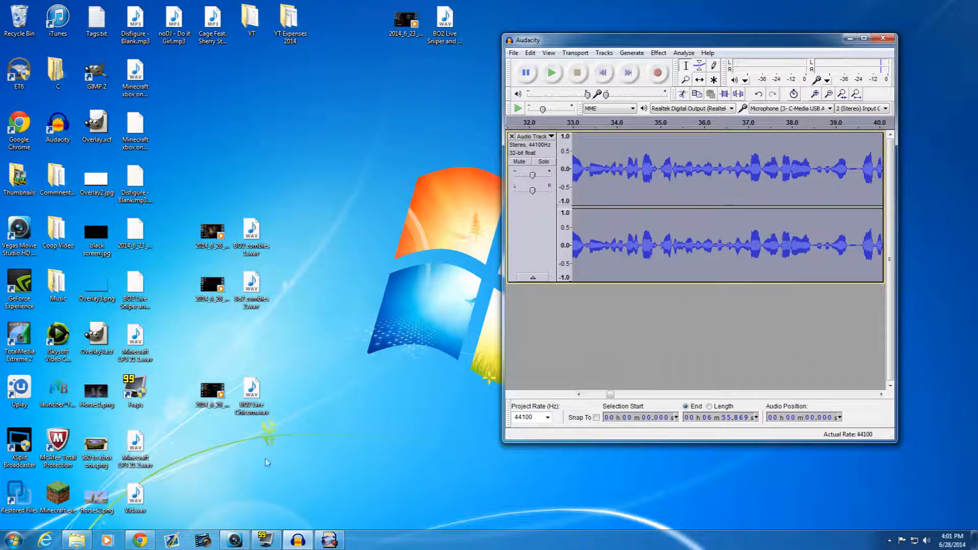
- Move the exported Vid.wav to an empty area of the desktop and close Audacity without saving the project
drag(128, 504, 382, 143)
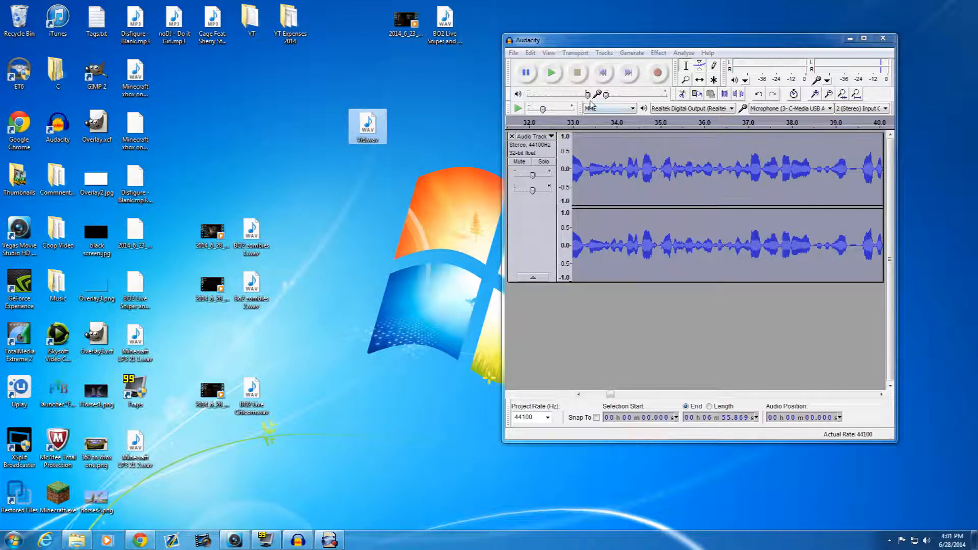
click(624, 44)
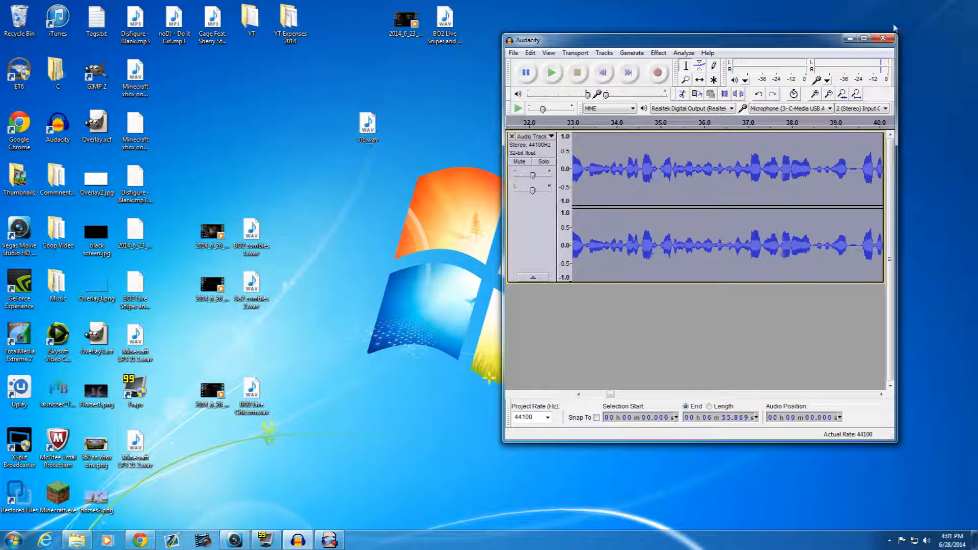
click(883, 38)
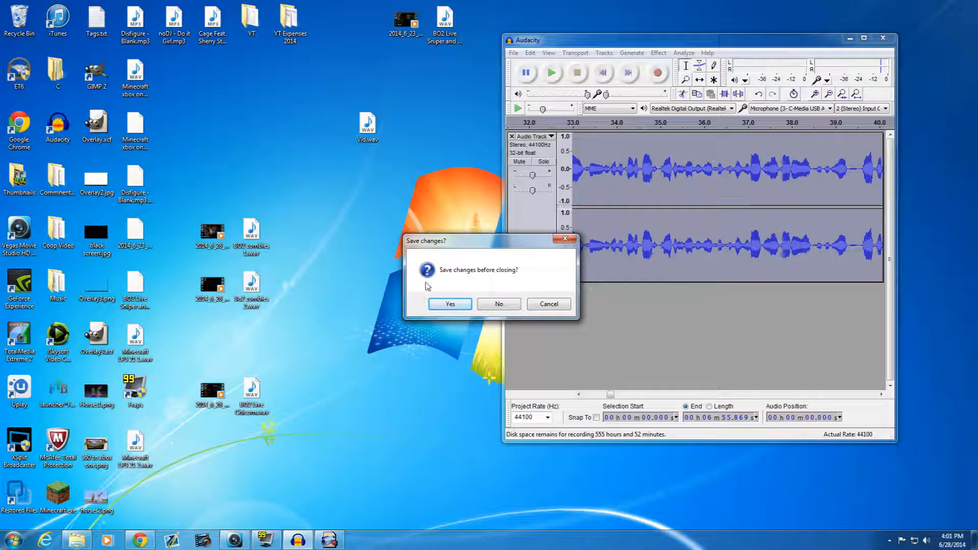
click(508, 305)
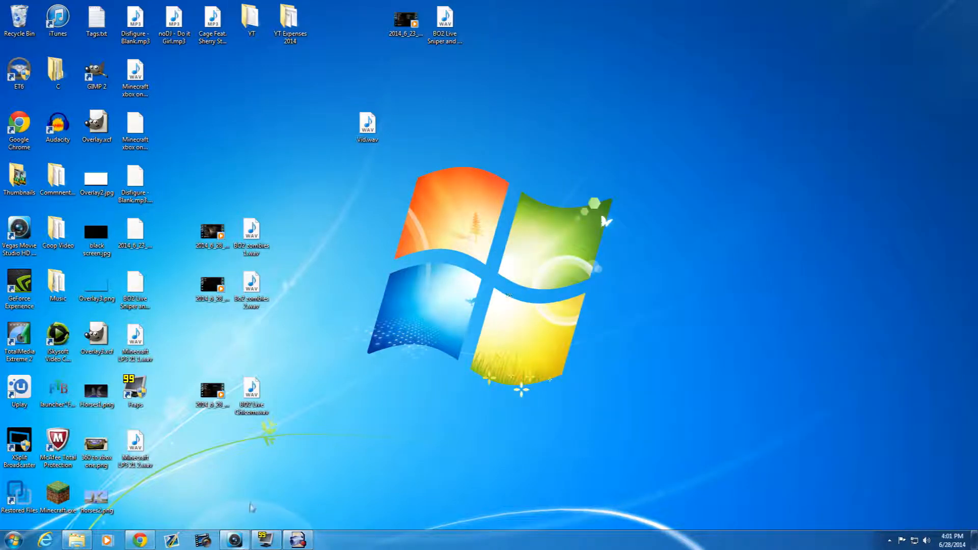
drag(380, 117, 470, 115)
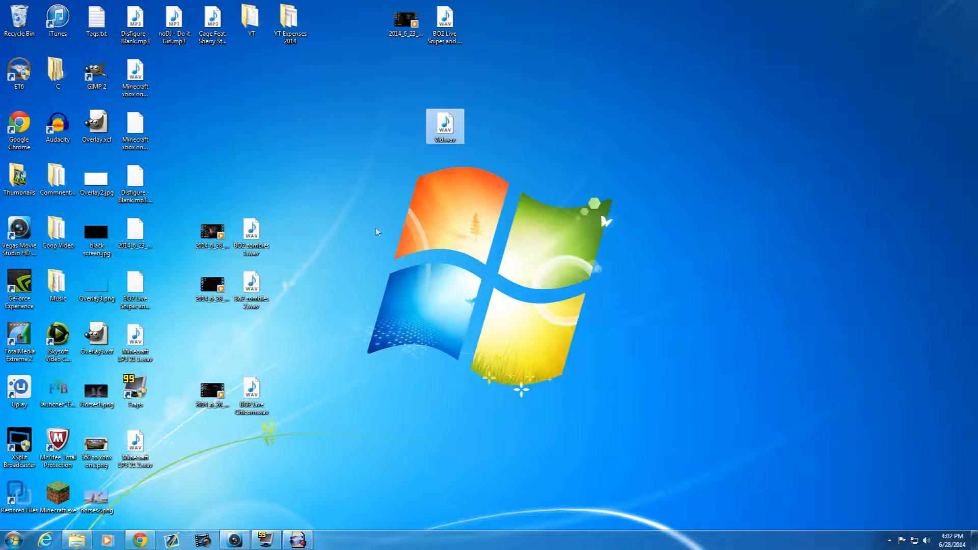
- Switch to Vegas Movie Studio, shrink its window beside the desktop files, and add Vid.wav at the start of the timeline
click(235, 540)
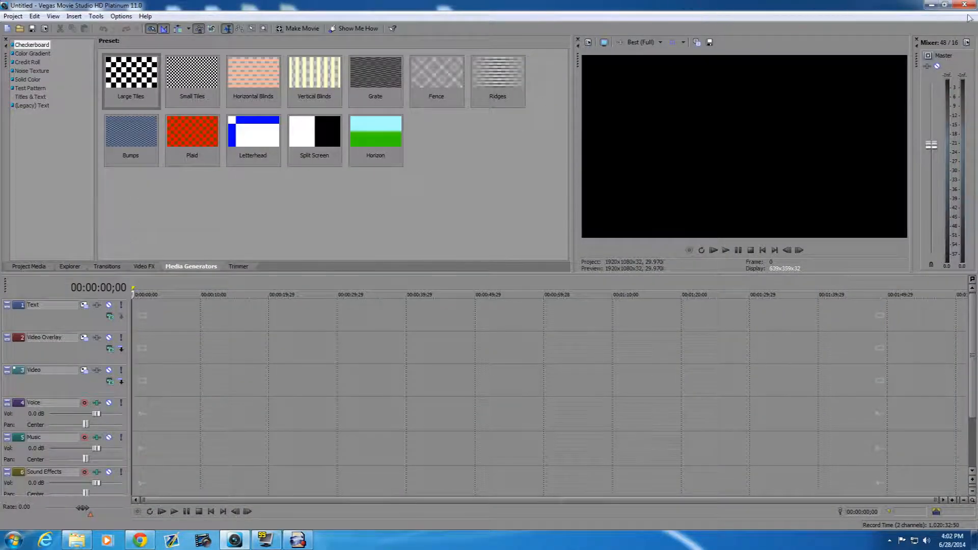
click(944, 5)
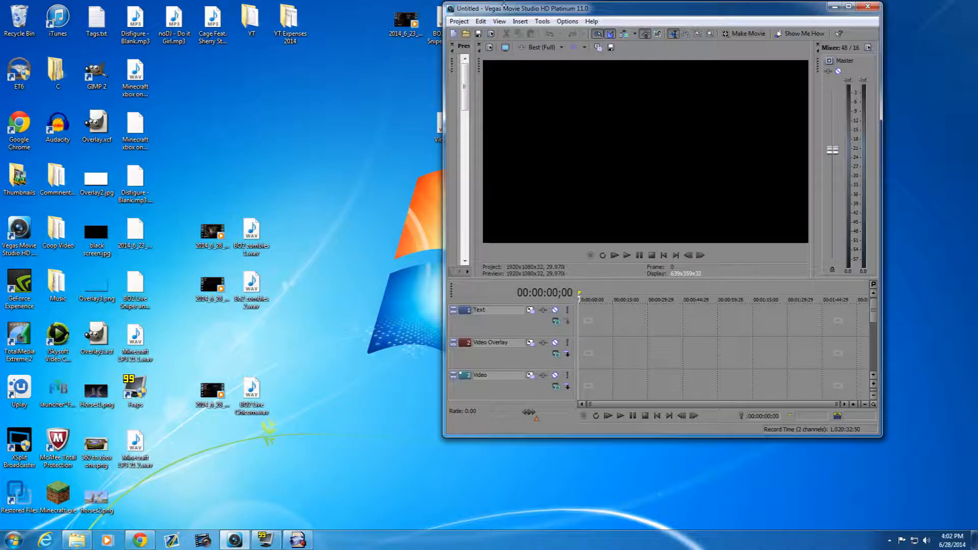
drag(504, 5, 539, 22)
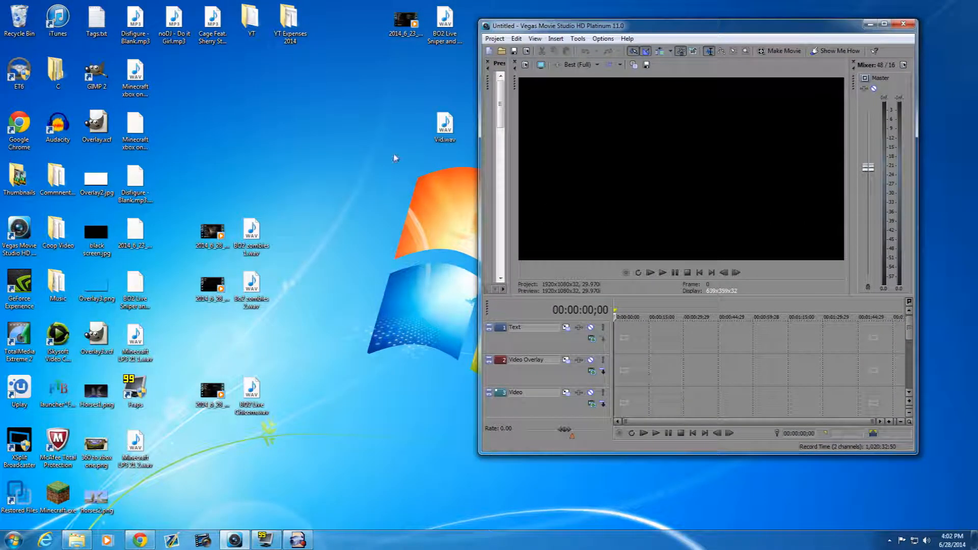
drag(444, 126, 546, 304)
drag(640, 390, 640, 391)
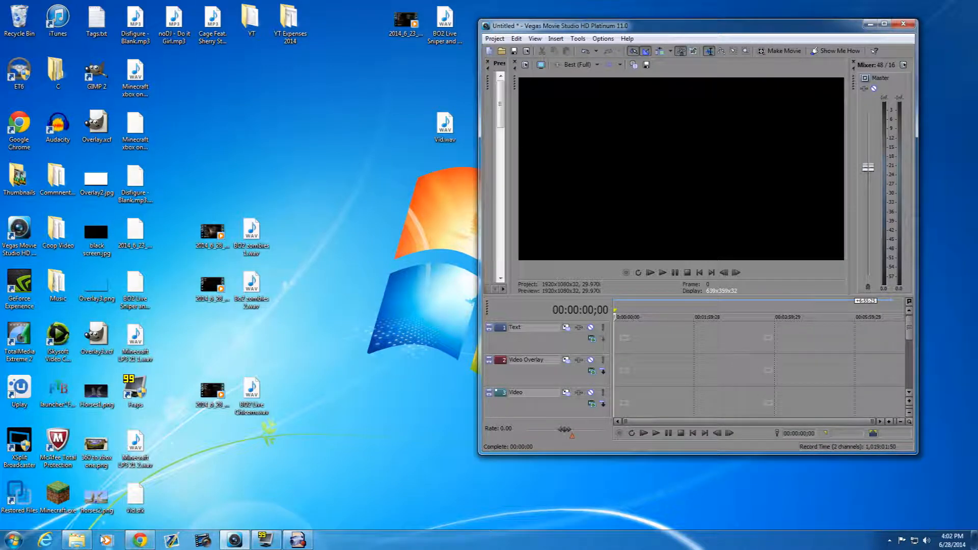
- Open the Videos library and move 2014_6_28_13_33_22.M2TS and 2014_6_28_14_18_9.M2TS to the desktop
click(76, 540)
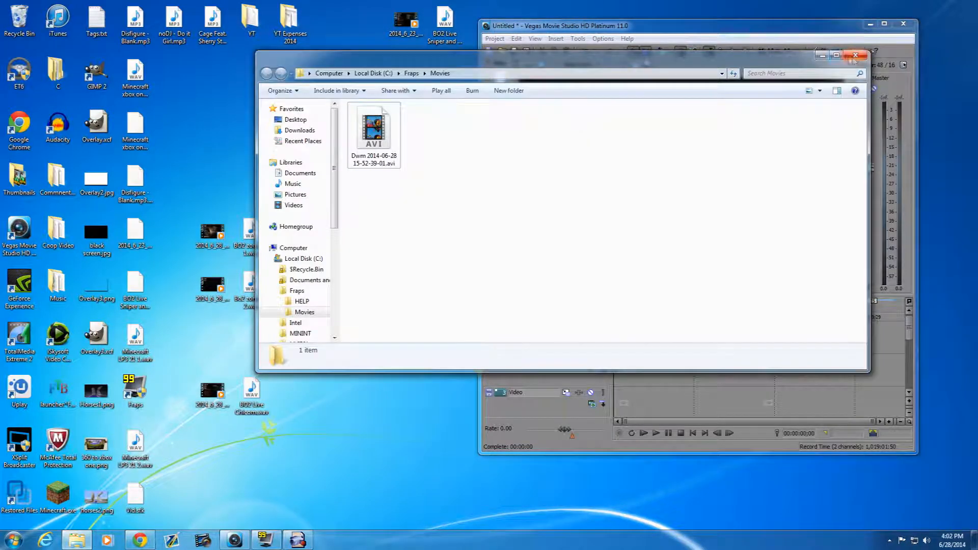
click(856, 55)
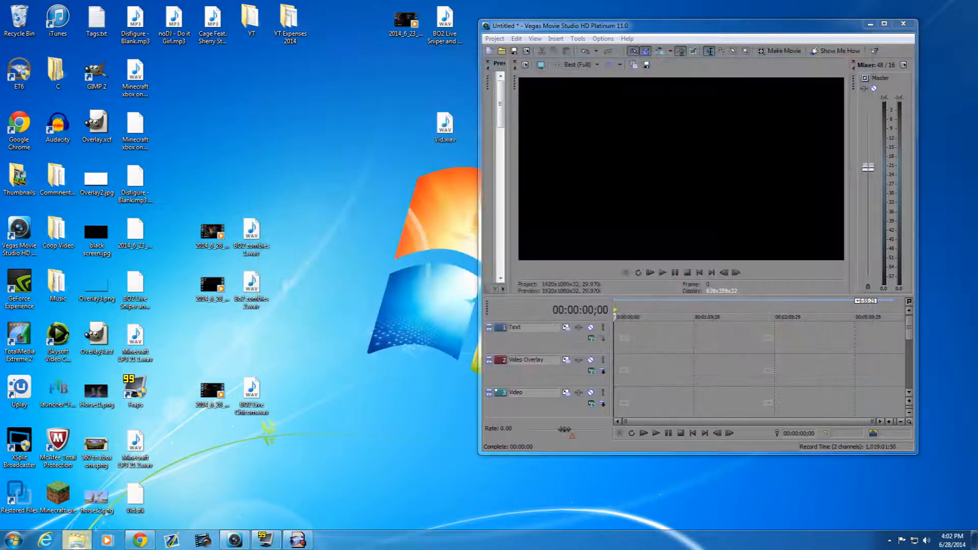
click(77, 540)
double_click(760, 150)
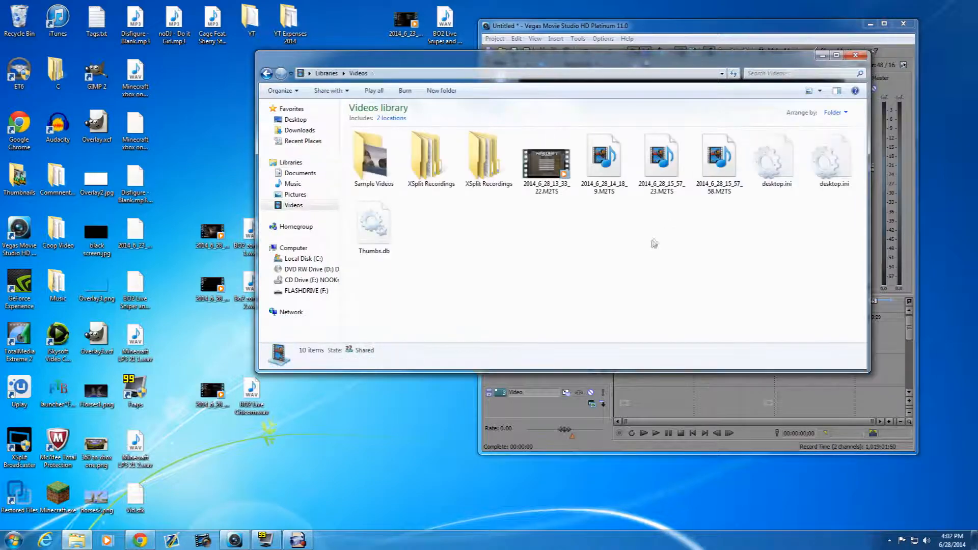
drag(588, 57, 745, 75)
drag(702, 181, 294, 87)
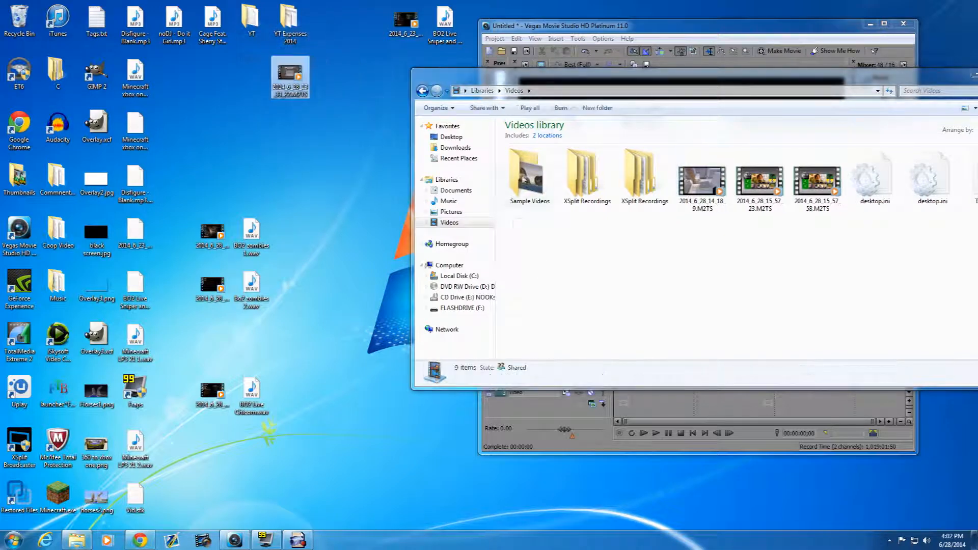
drag(684, 200, 305, 163)
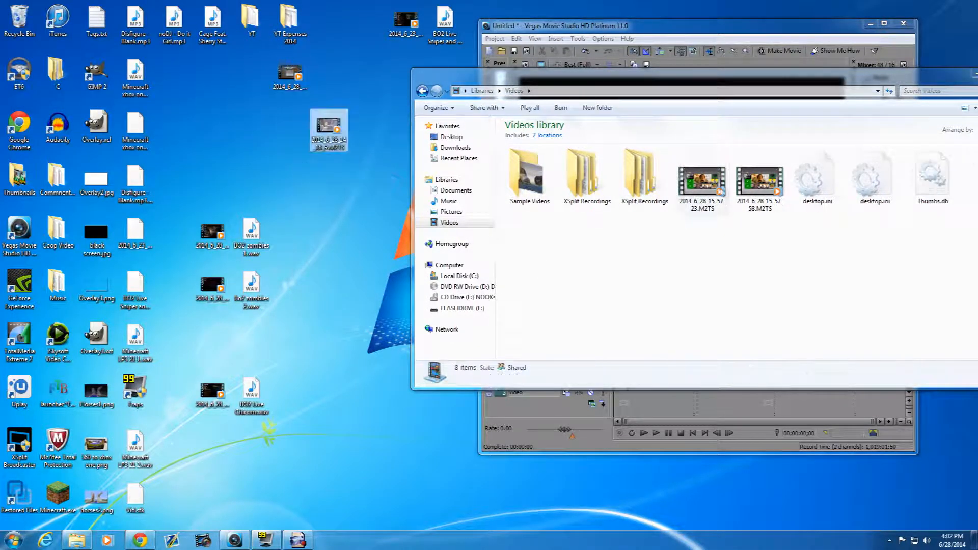
- Add 2014_6_28_15_57_23.M2TS and 2014_6_28_15_57_58.M2TS to the Video track, and close the Videos library
drag(720, 191, 707, 408)
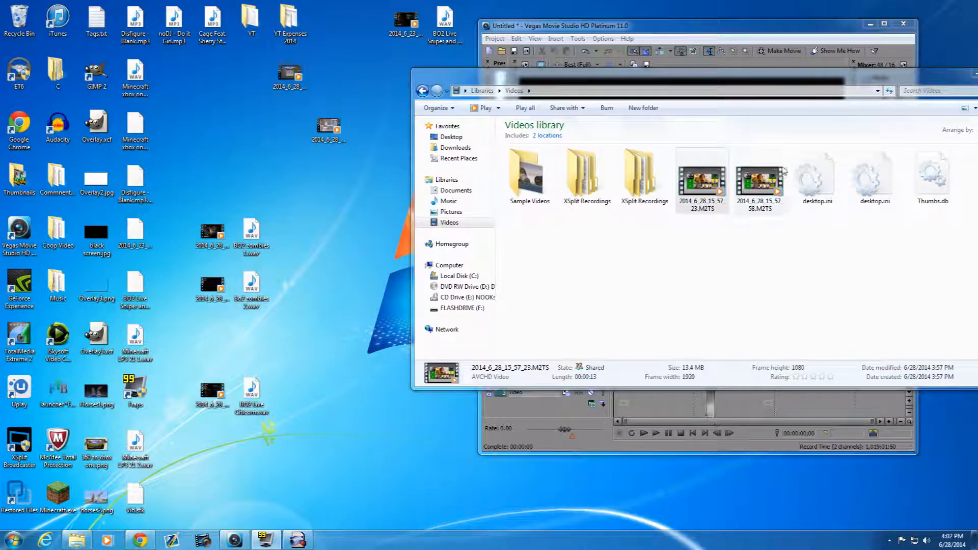
click(765, 189)
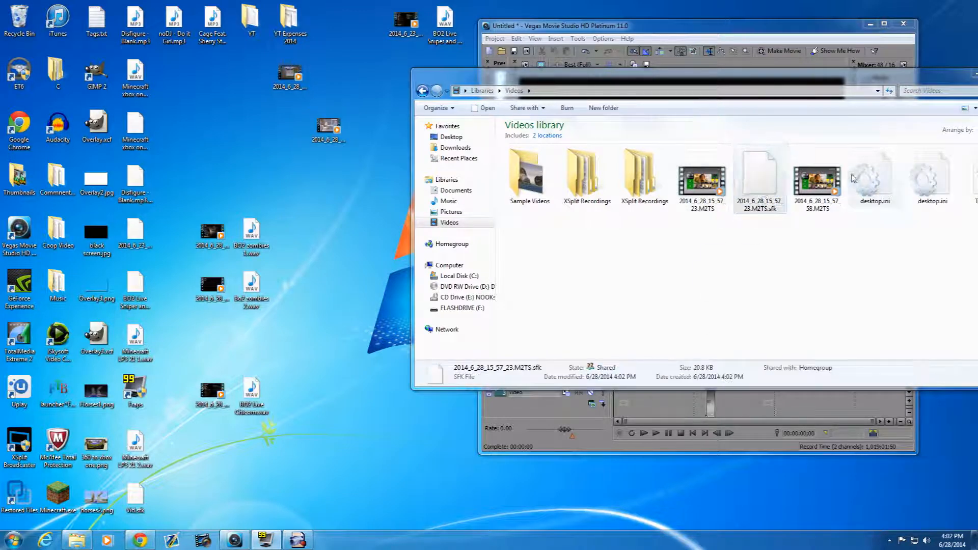
drag(826, 191, 770, 410)
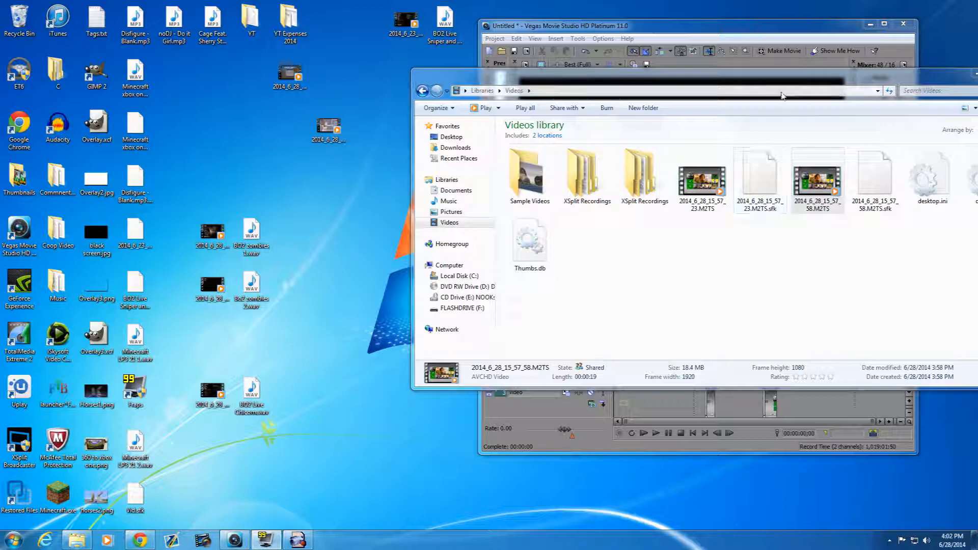
drag(782, 80, 527, 104)
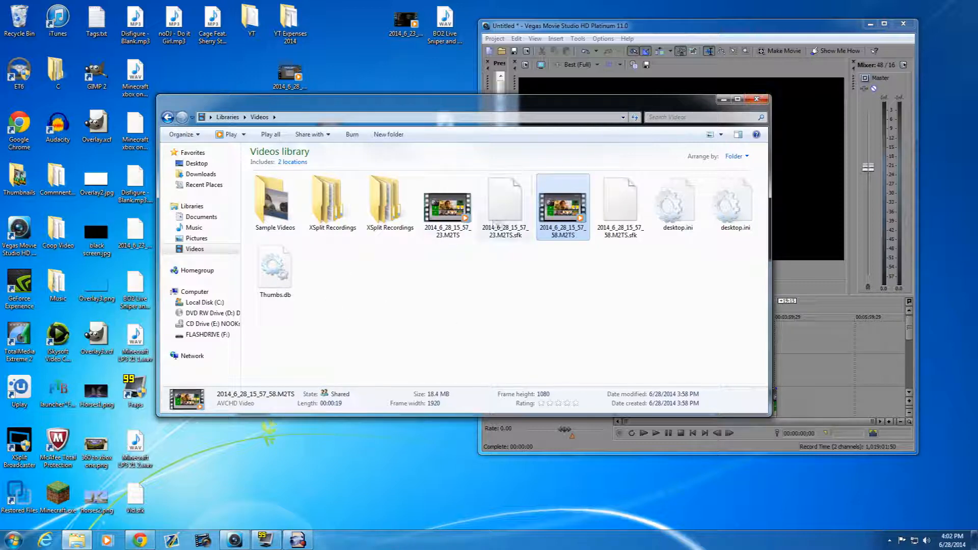
click(756, 100)
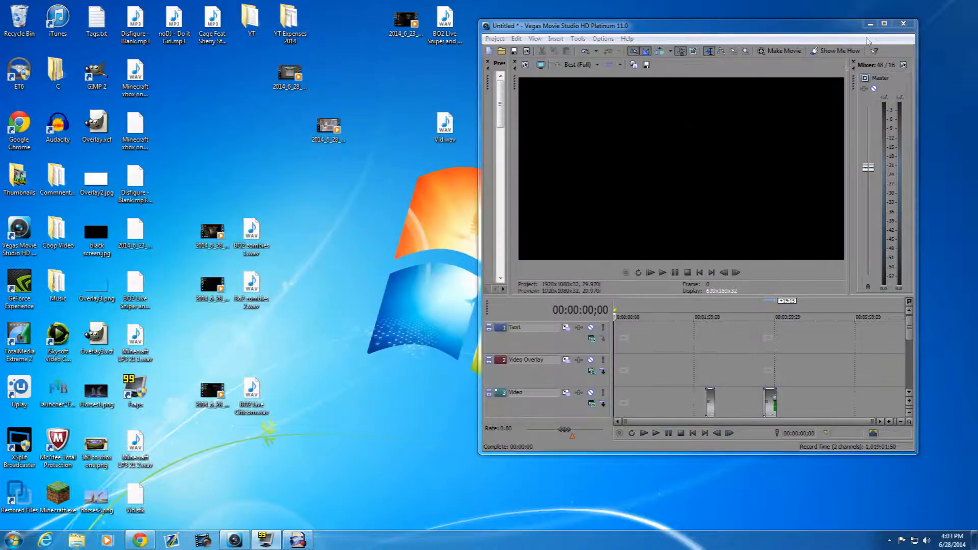
- In the maximized editor, move the voice audio to the Music track and bring the two clips close together on the Video track
click(886, 22)
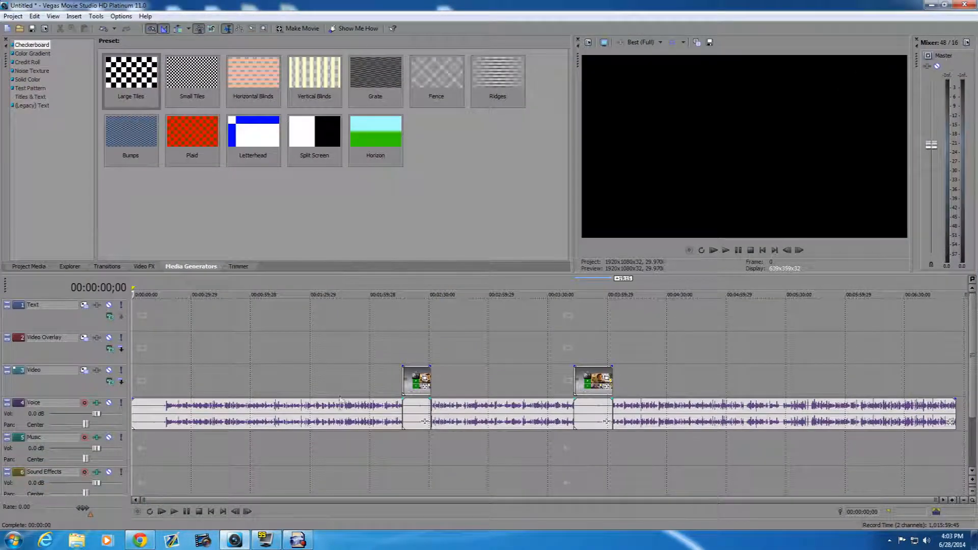
drag(418, 378, 387, 353)
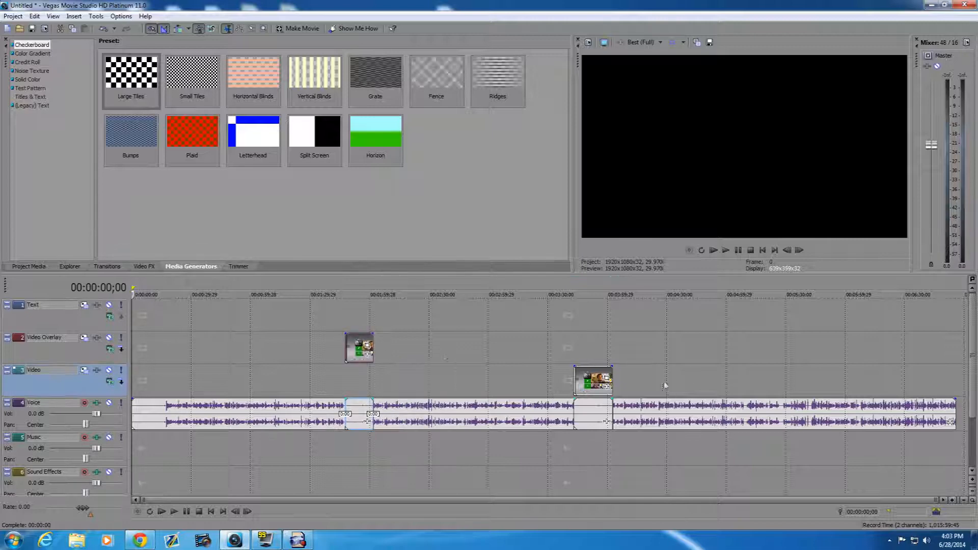
drag(452, 429, 449, 458)
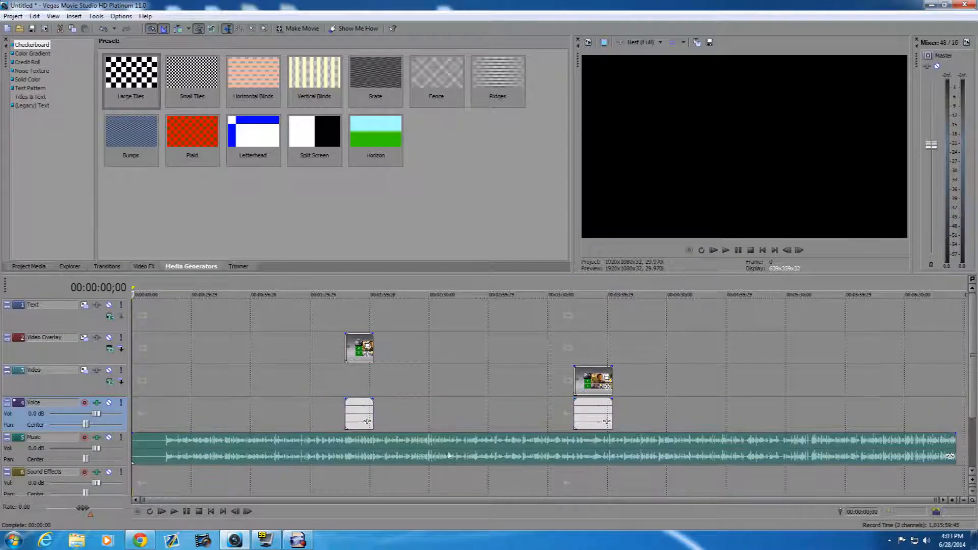
drag(586, 388, 360, 400)
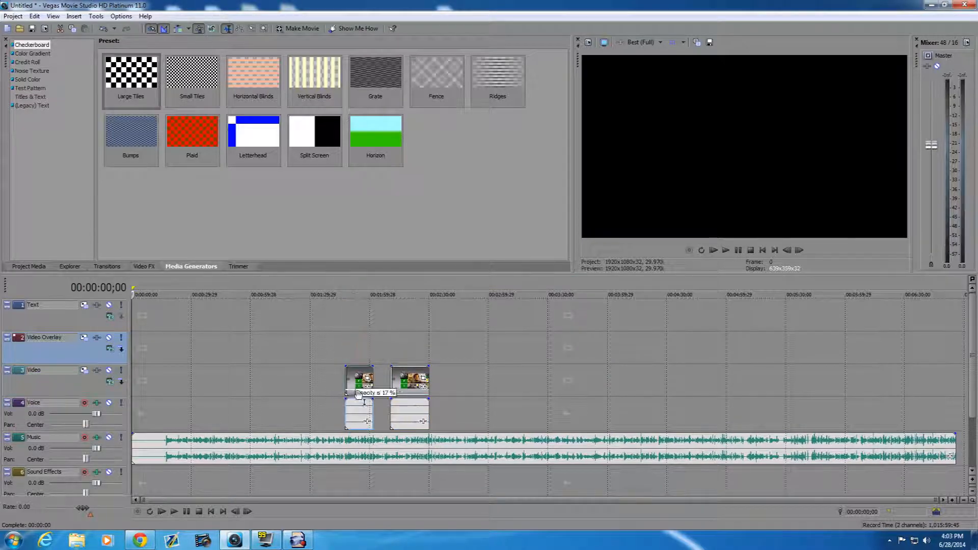
click(357, 378)
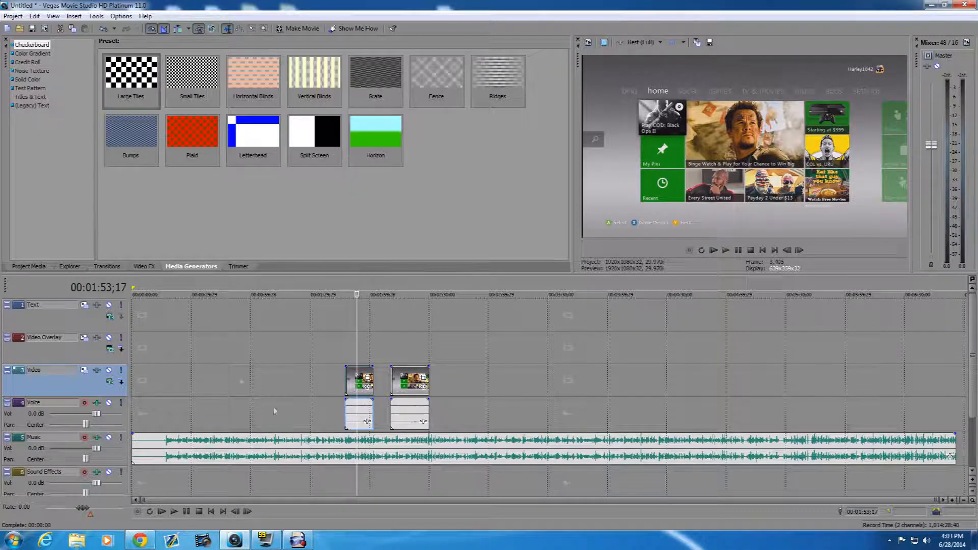
- Shrink the editor window again and delete the voice audio and both gameplay clips from the timeline
click(944, 5)
scroll(815, 367, down, 3)
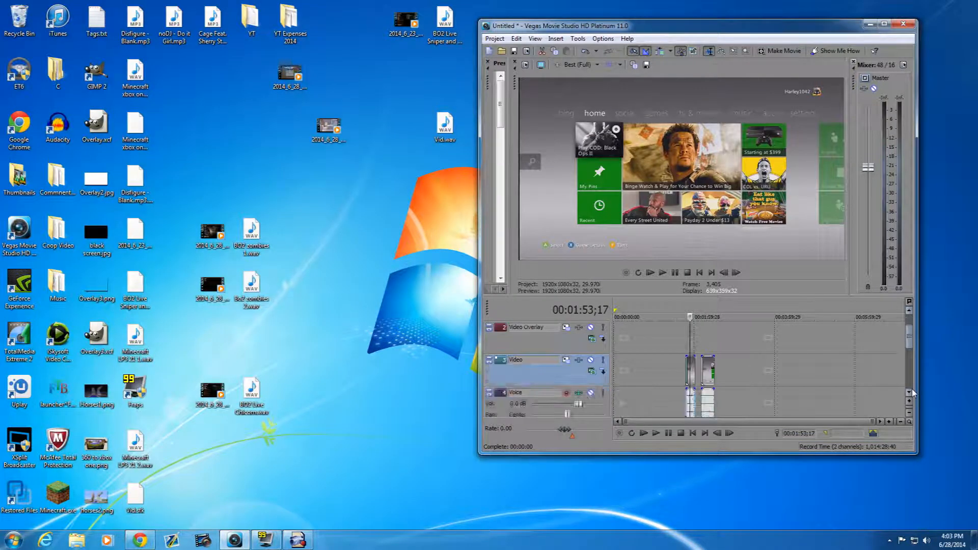
scroll(825, 375, up, 2)
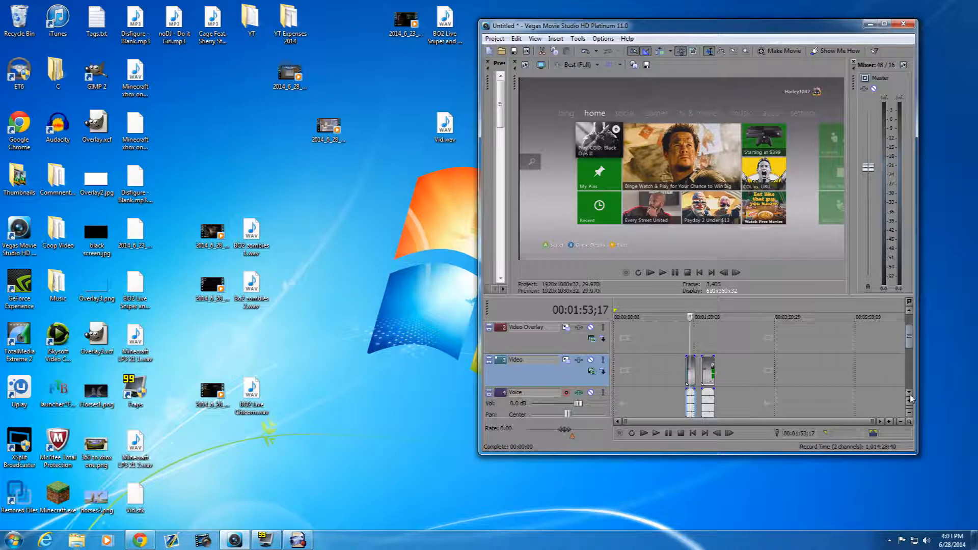
scroll(911, 399, down, 1)
click(640, 400)
key(Delete)
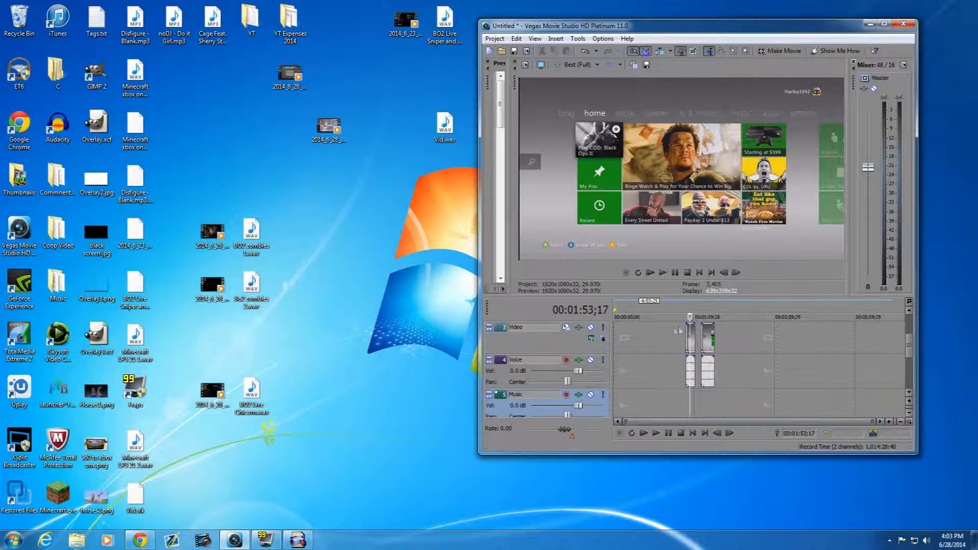
click(691, 333)
key(Delete)
click(711, 335)
key(Delete)
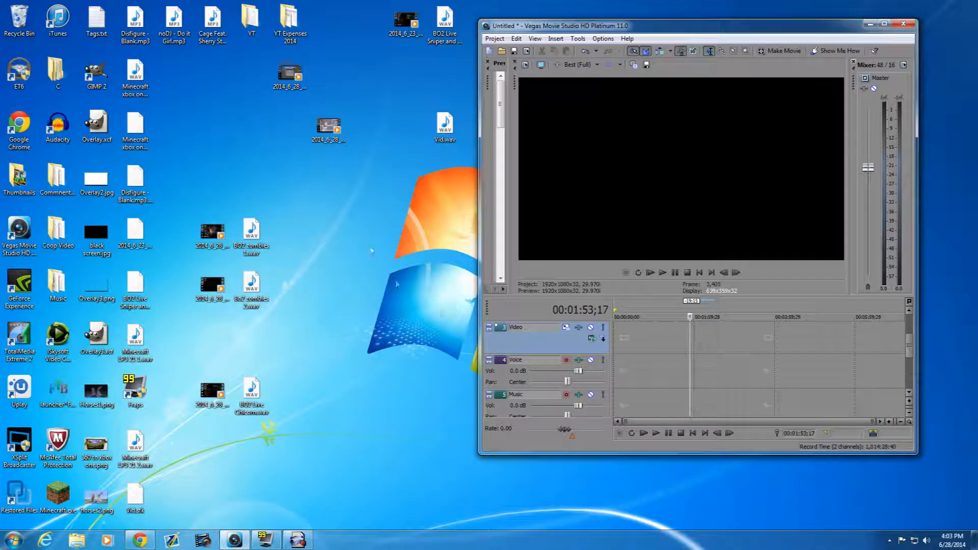
- Place the two Minecraft LP3 21 WAV files beside their videos on the desktop and add 2014_6_28_13_33_22.M2TS at the Video track's start
drag(329, 128, 289, 147)
drag(135, 443, 334, 125)
drag(135, 338, 616, 358)
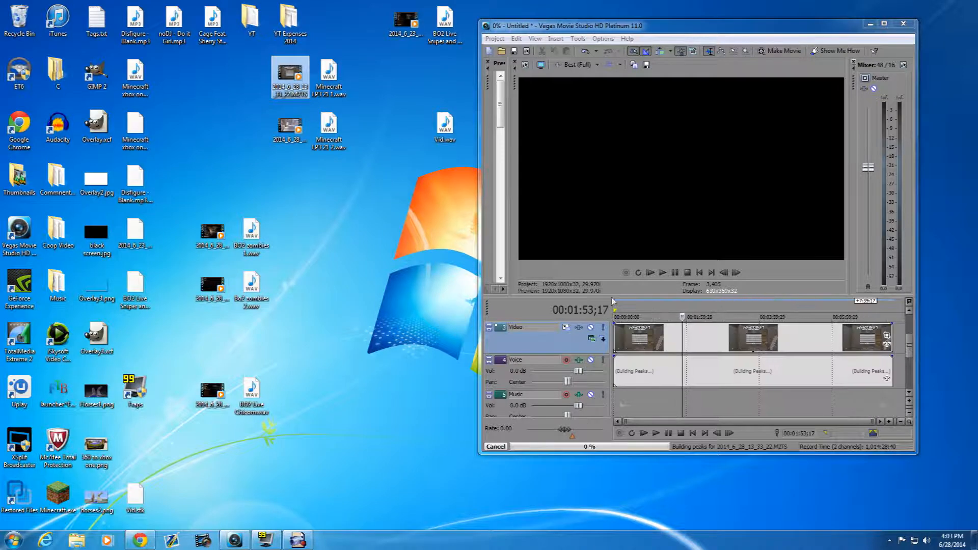
- Add 2014_6_28_14_18_9.M2TS after the first clip, and place both Minecraft LP3 21 WAV files on the Music track in order
drag(290, 127, 850, 325)
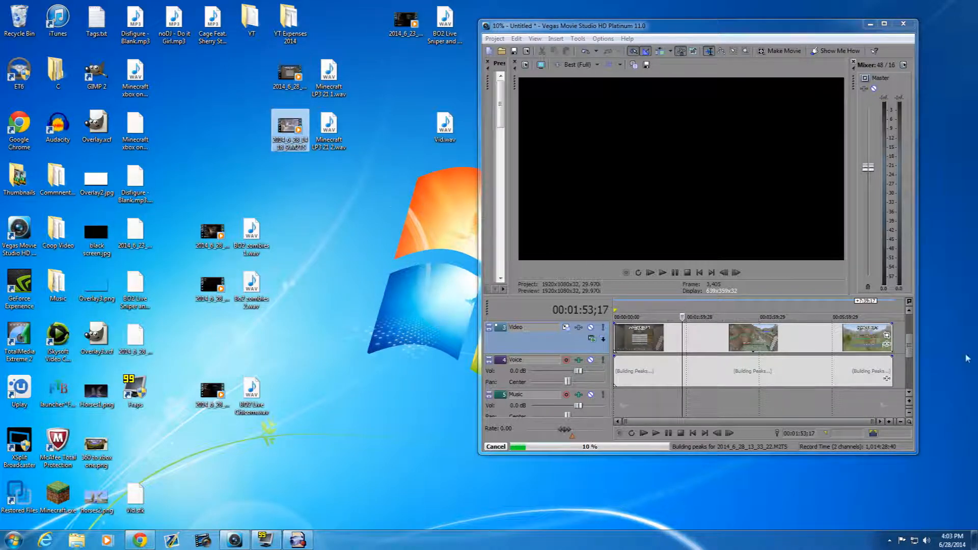
drag(905, 347, 905, 347)
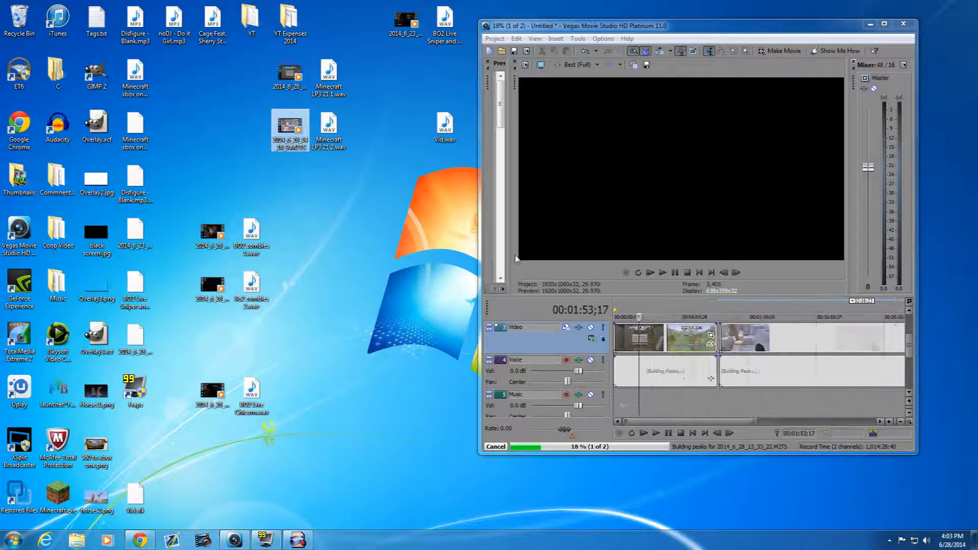
drag(328, 76, 615, 402)
click(323, 126)
drag(323, 125, 667, 405)
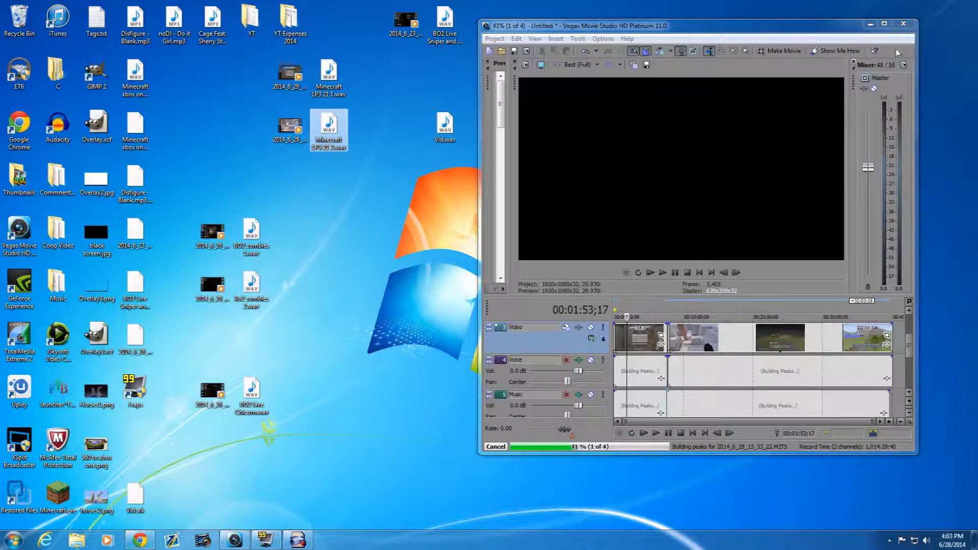
- In the maximized editor, move the second gameplay clip and the second commentary audio further along, leaving a gap after the first pair
click(885, 24)
scroll(289, 419, up, 3)
scroll(321, 390, down, 3)
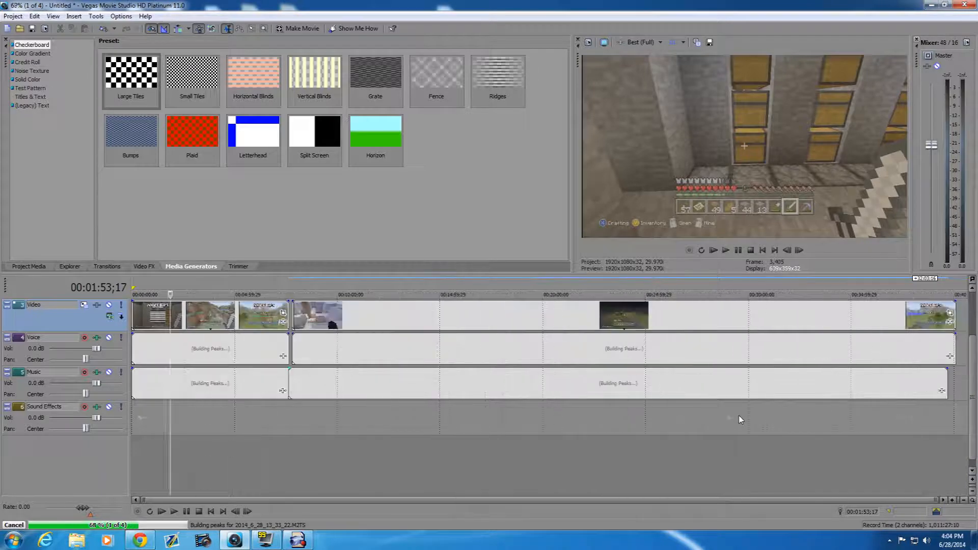
drag(973, 374, 973, 323)
click(952, 501)
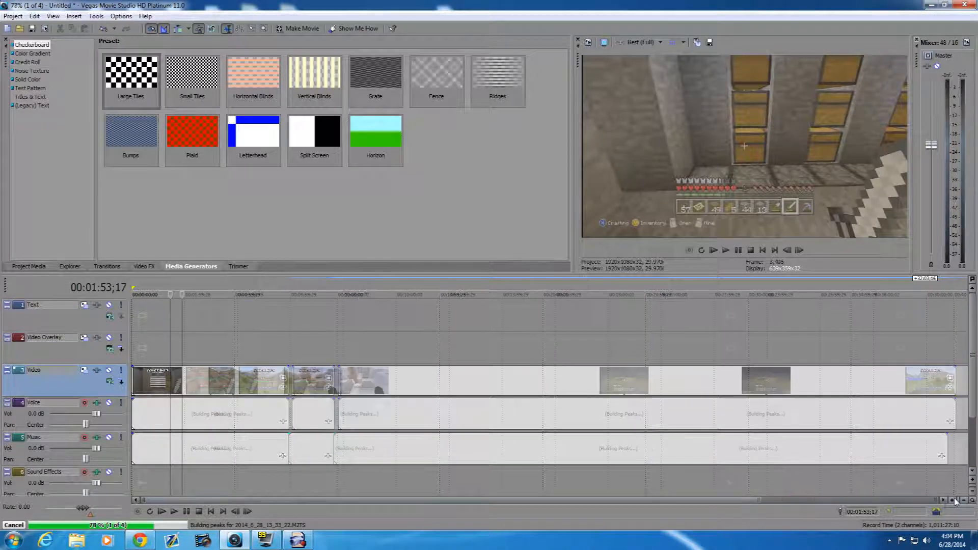
click(952, 501)
click(964, 501)
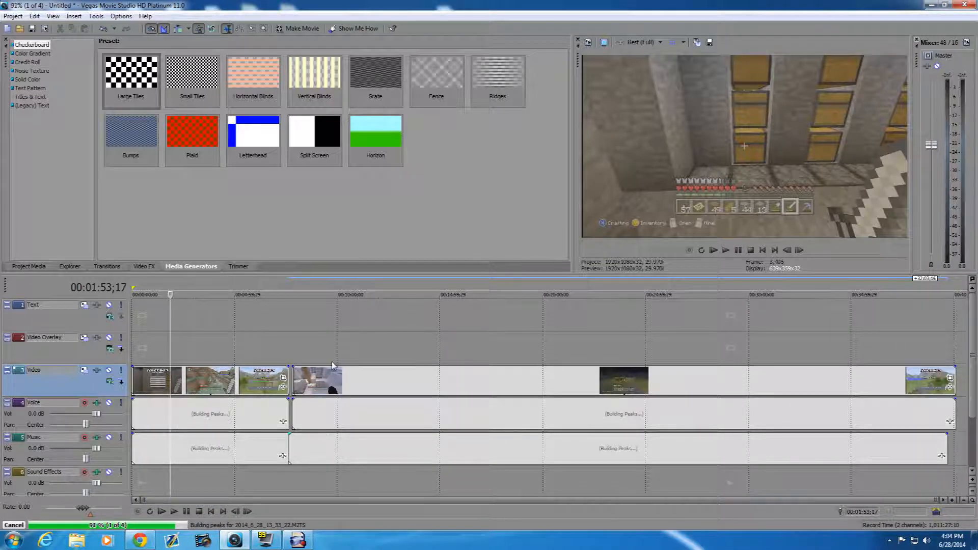
drag(333, 382, 353, 445)
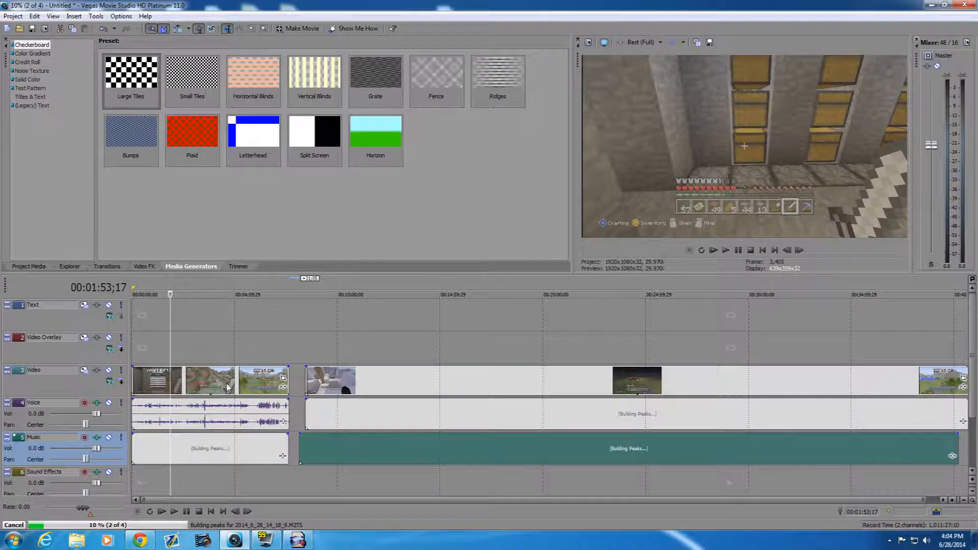
- In the first gameplay clip's properties, turn off Maintain aspect ratio and set resampling to Disable resample
right_click(257, 376)
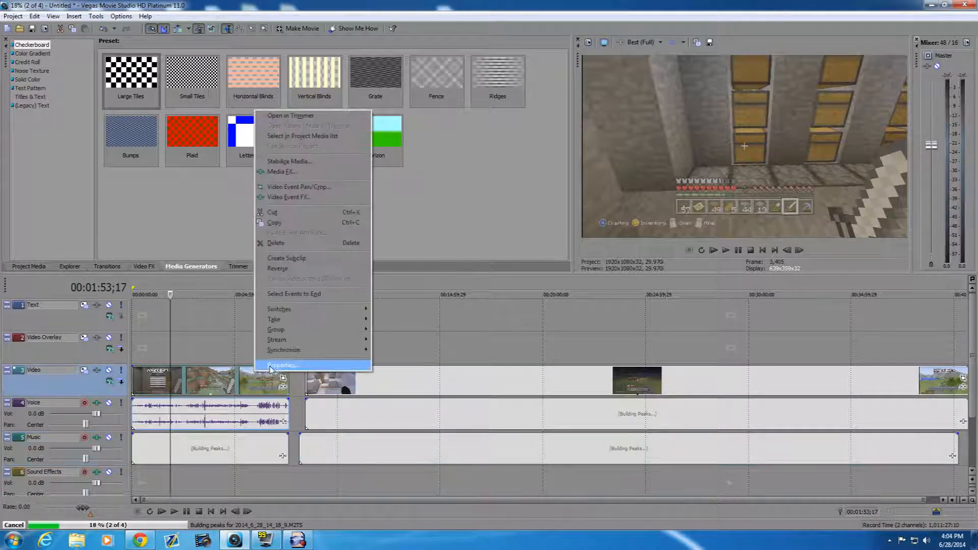
click(275, 366)
click(411, 170)
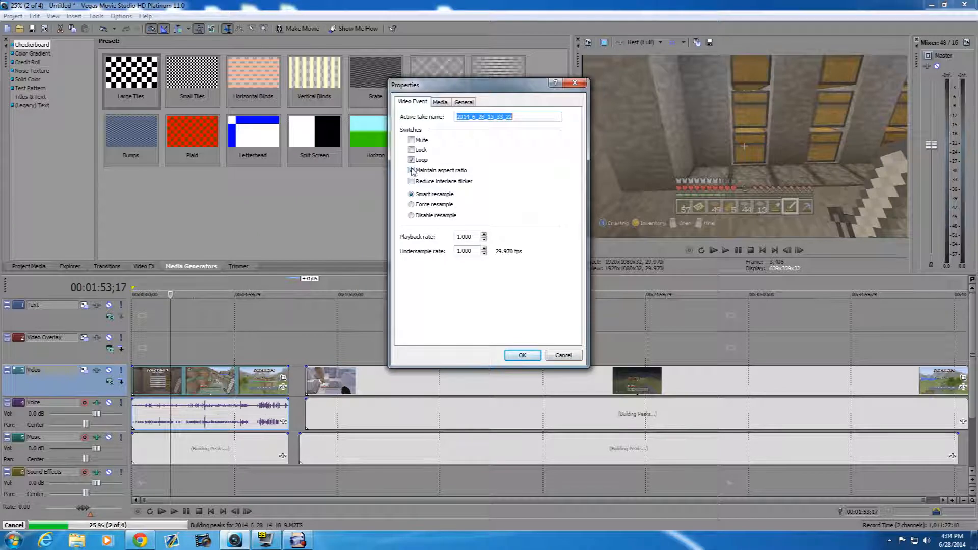
click(412, 171)
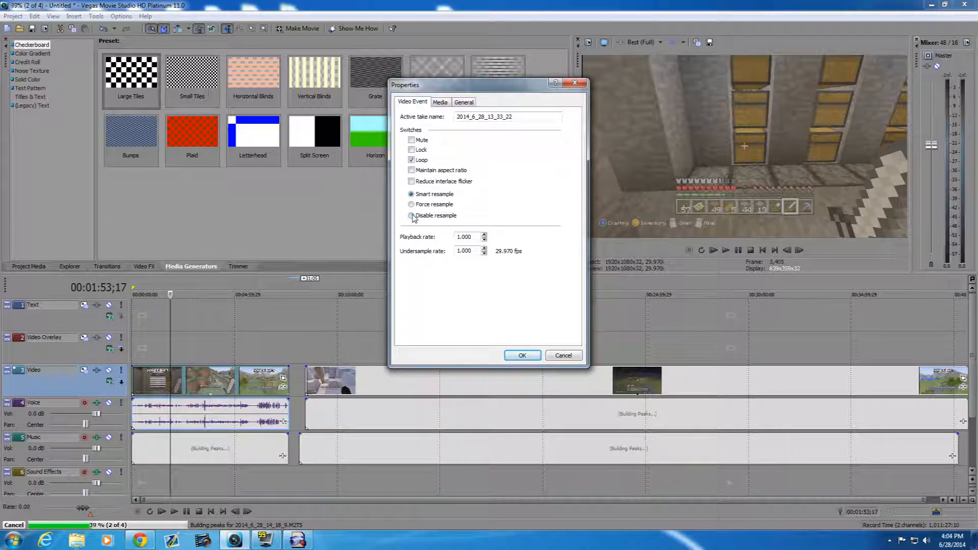
click(521, 355)
- Turn off Maintain aspect ratio and choose Disable resample in the second gameplay clip's properties
right_click(497, 388)
click(524, 384)
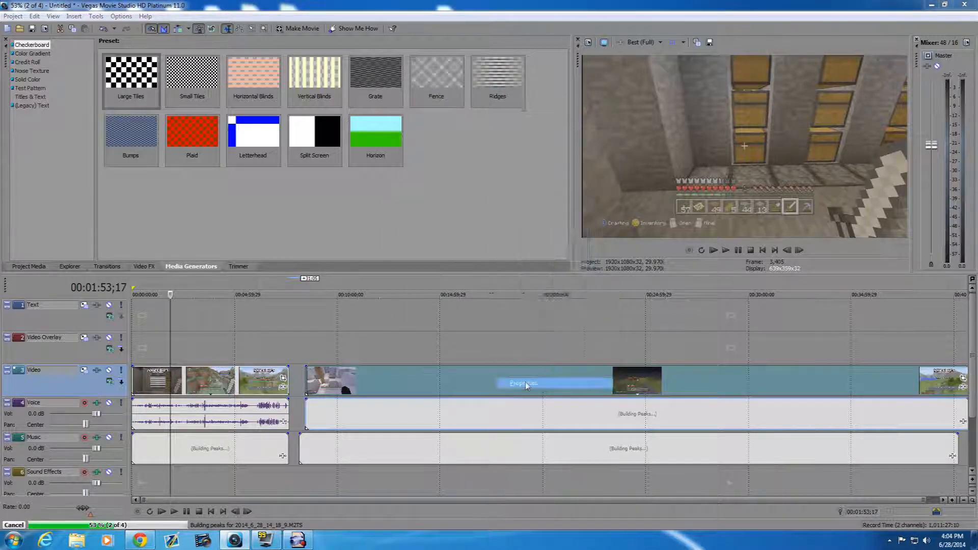
click(412, 171)
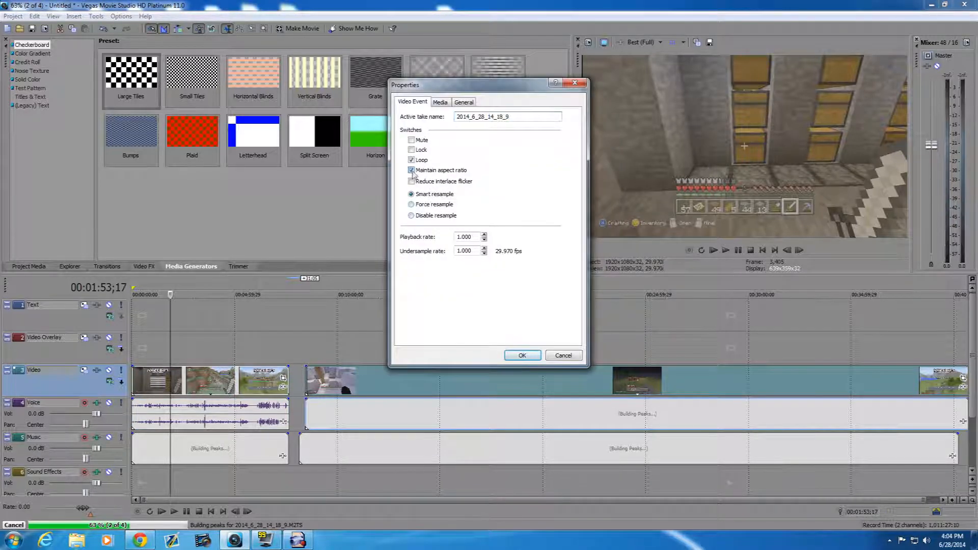
click(522, 355)
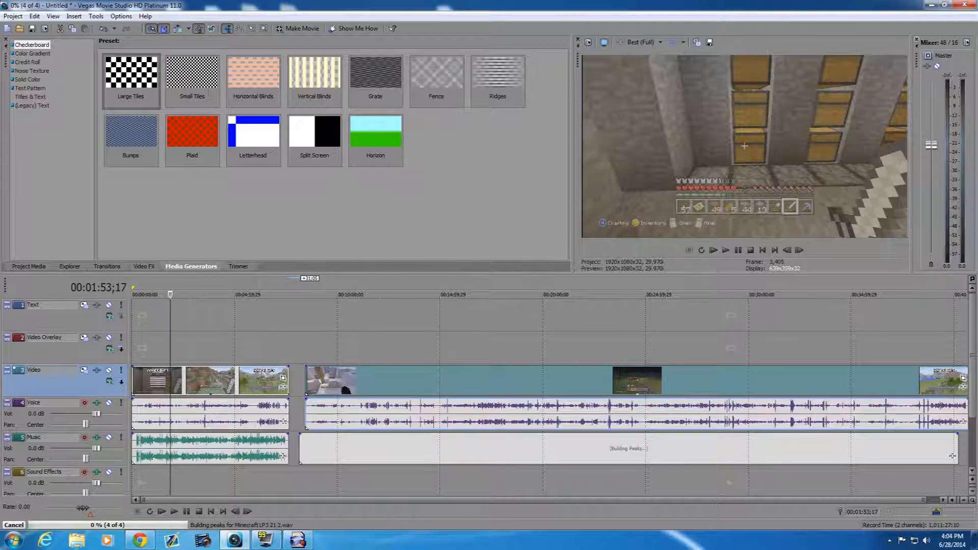
click(283, 378)
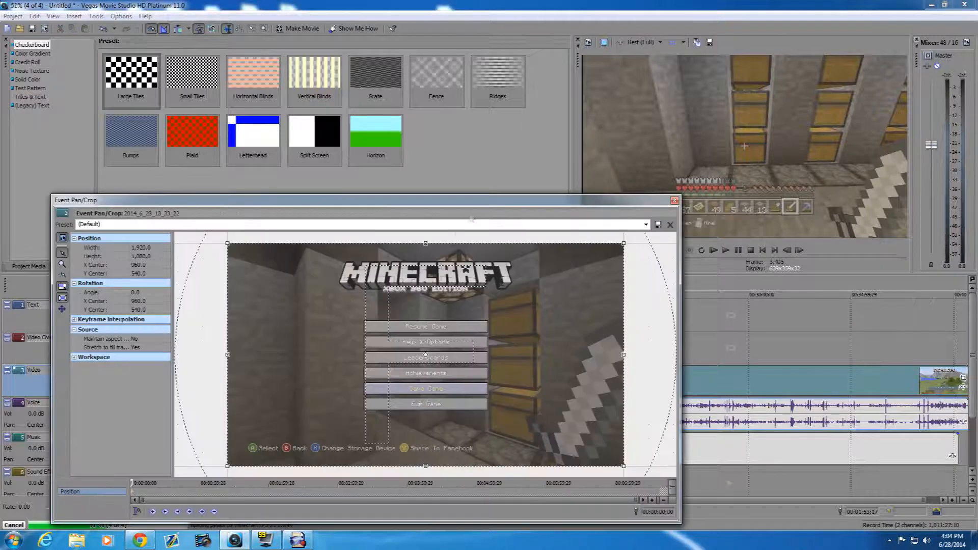
click(646, 224)
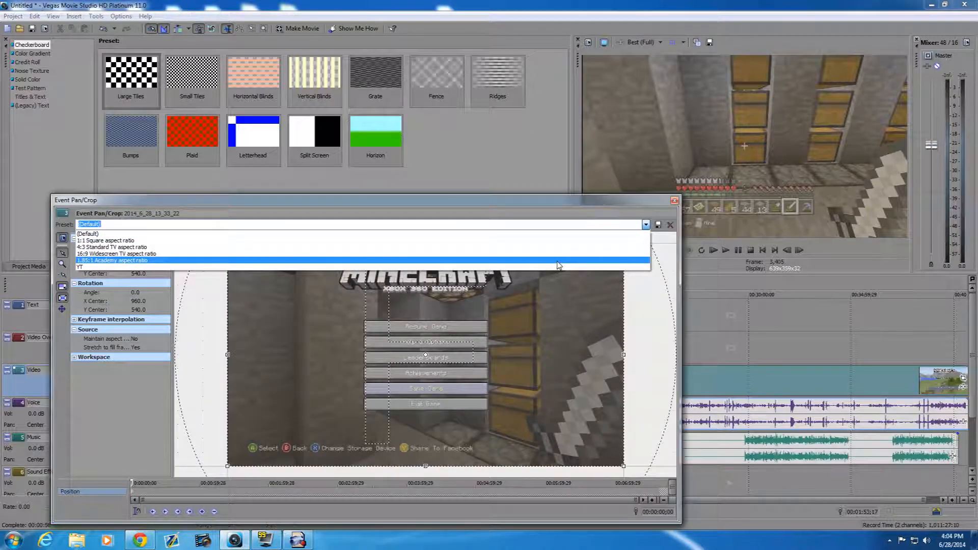
click(674, 200)
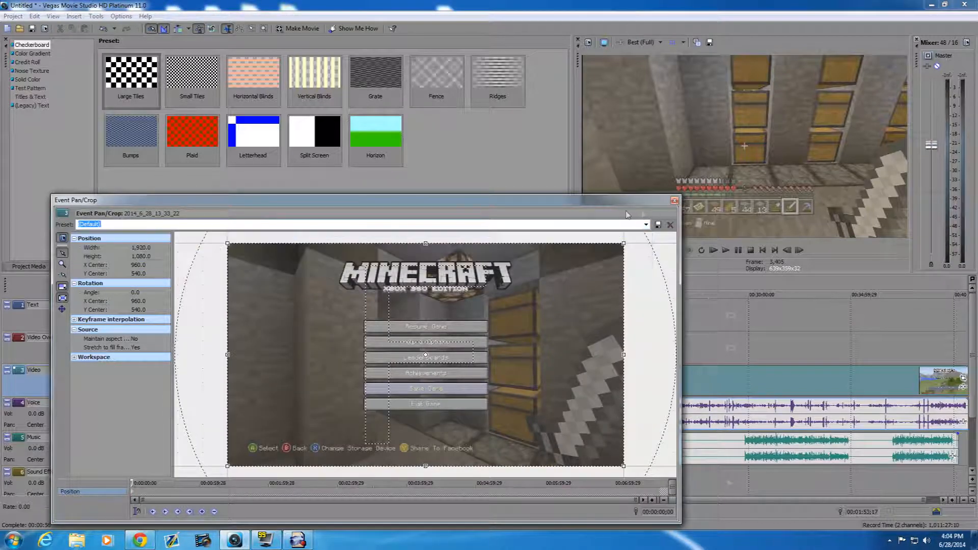
click(675, 200)
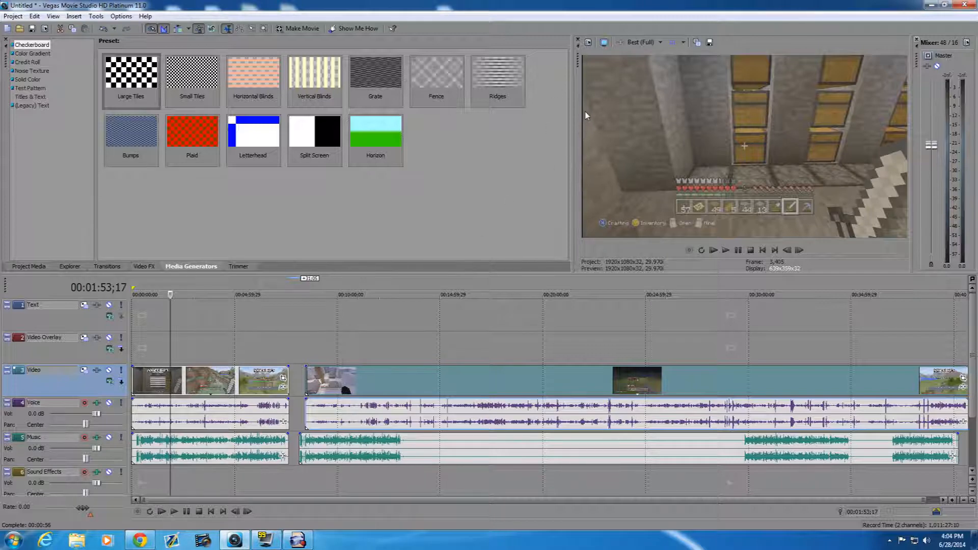
- Open Event Pan/Crop for the first gameplay clip and shrink its crop frame slightly to about 1,910 × 1,075
click(284, 380)
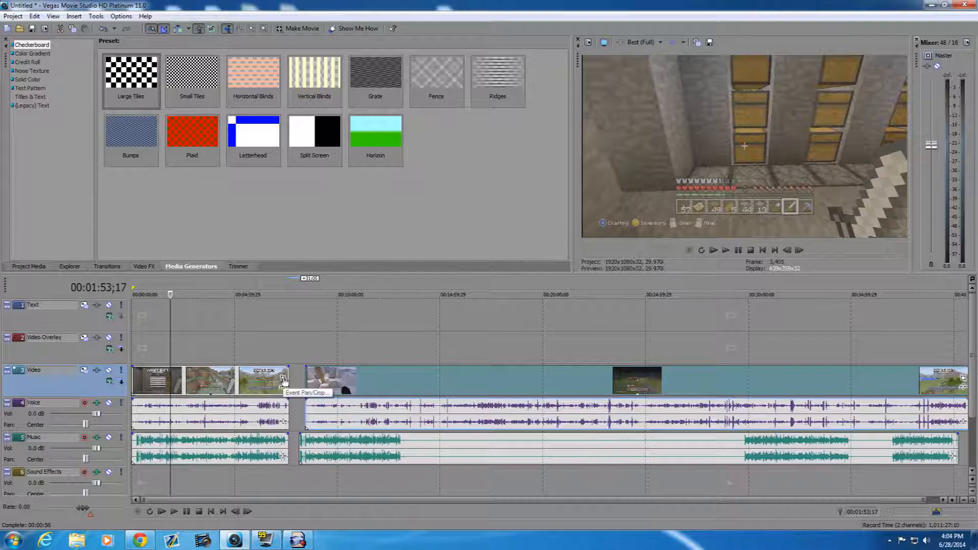
drag(341, 207, 412, 116)
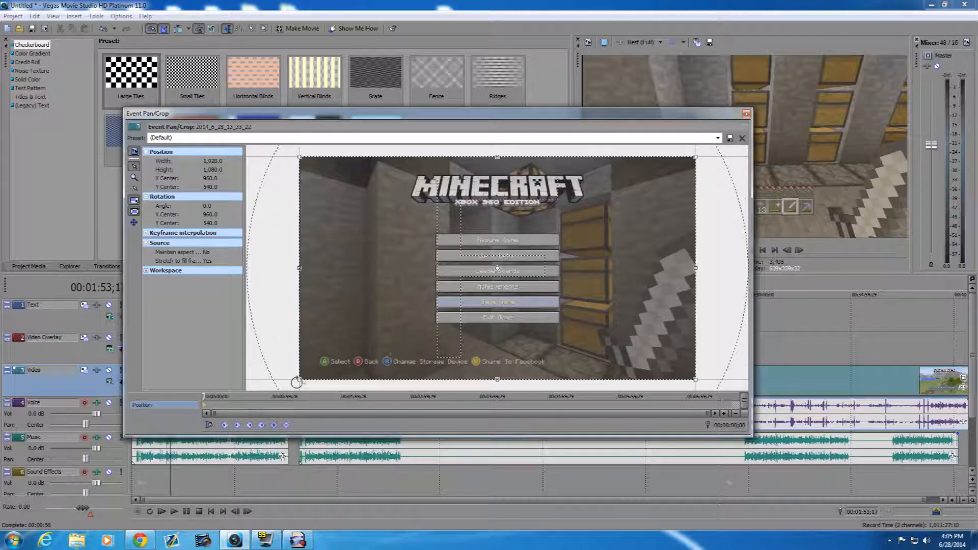
drag(478, 119, 445, 203)
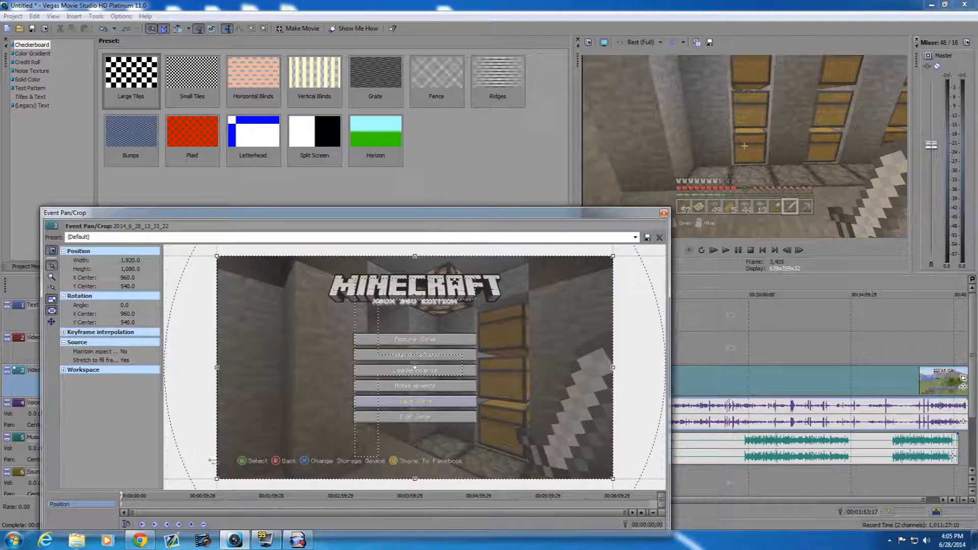
mouse_move(216, 481)
mouse_down()
mouse_move(207, 485)
mouse_move(217, 481)
mouse_up()
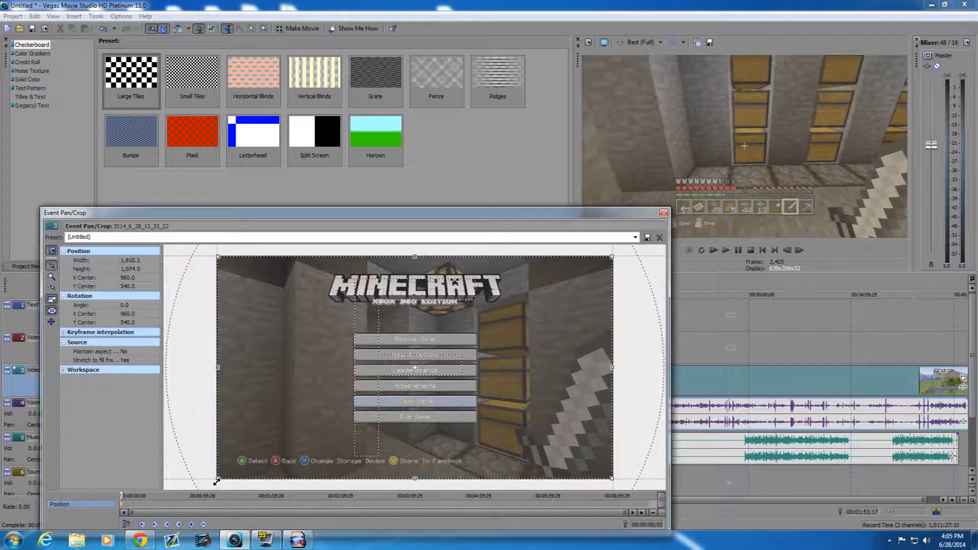
- Enter YT2 as the crop preset name and try a flipped crop frame of about -1,761 × -990
right_click(217, 481)
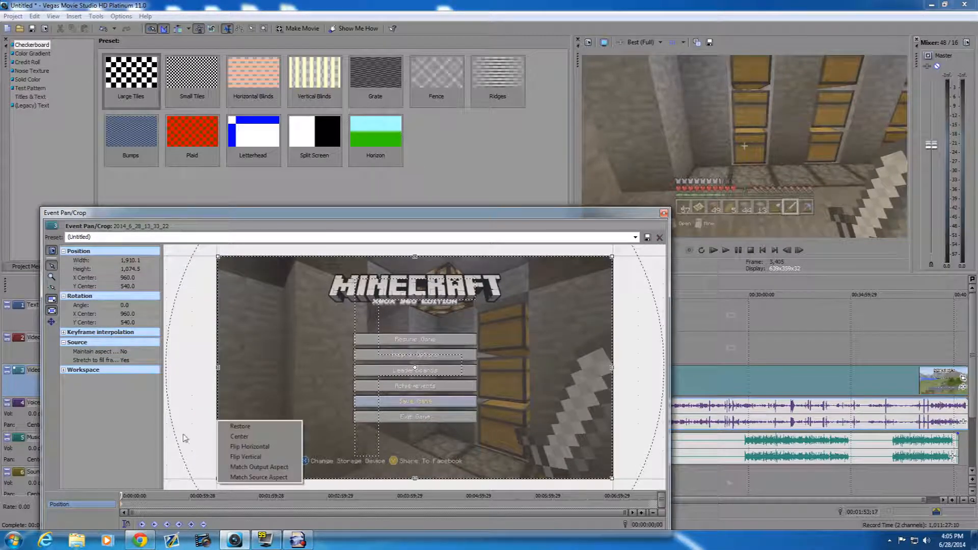
click(132, 315)
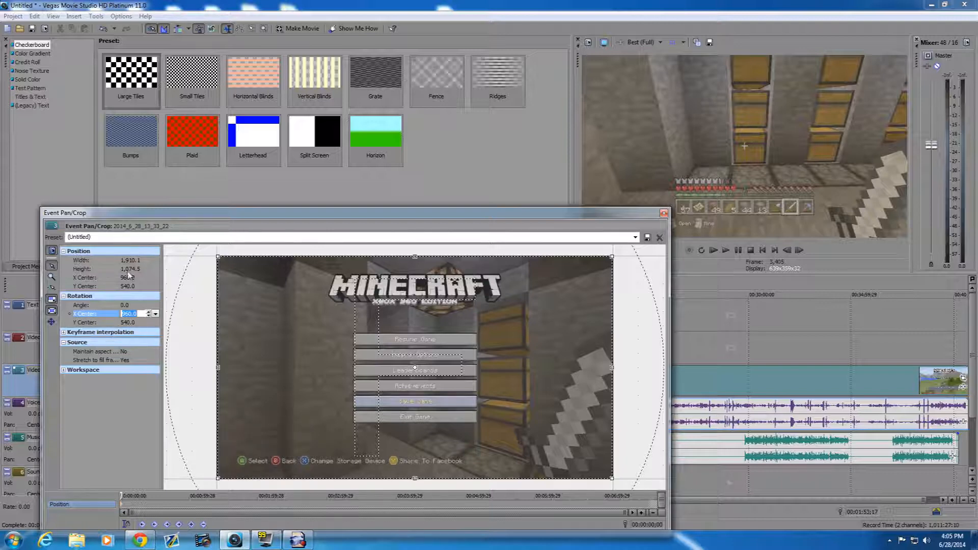
click(146, 237)
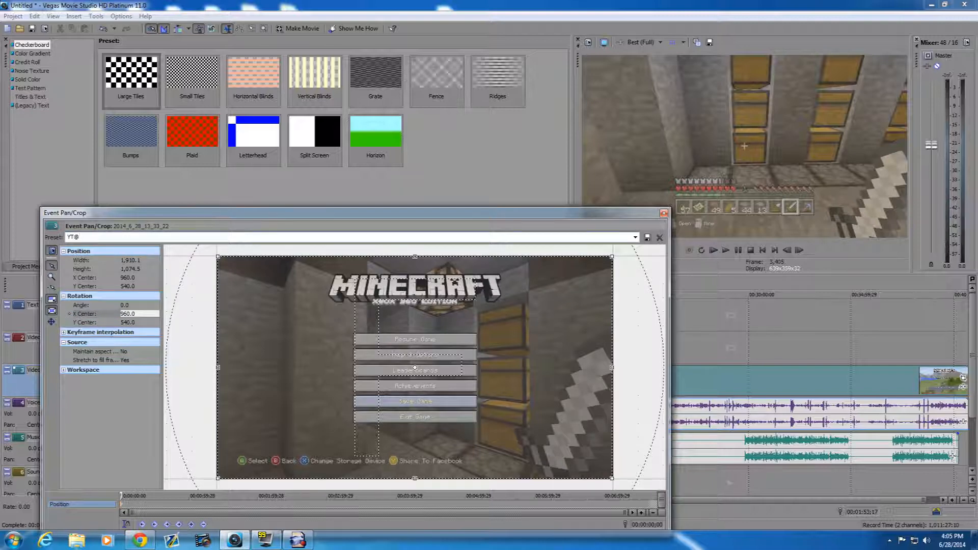
drag(170, 221, 598, 265)
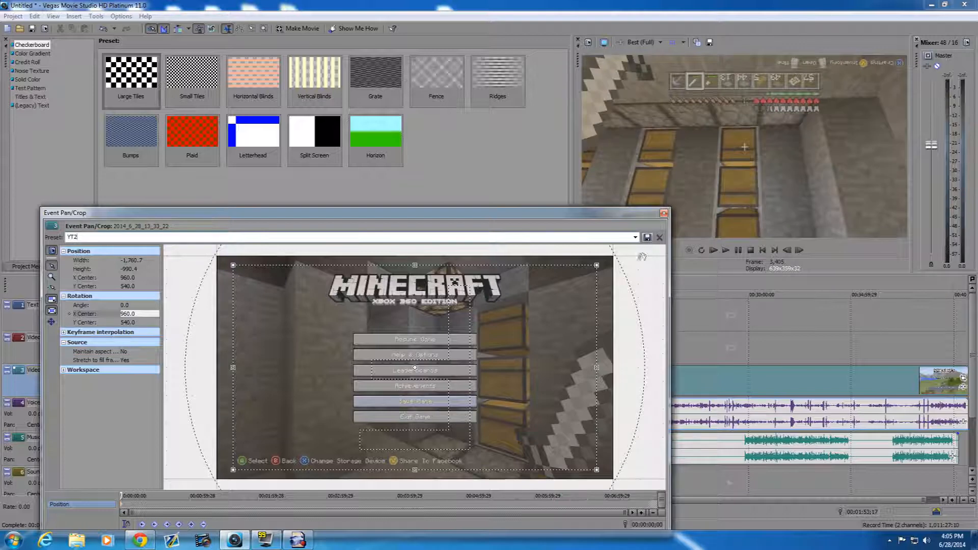
- Apply the YT crop preset to the first gameplay clip and close Event Pan/Crop
click(636, 237)
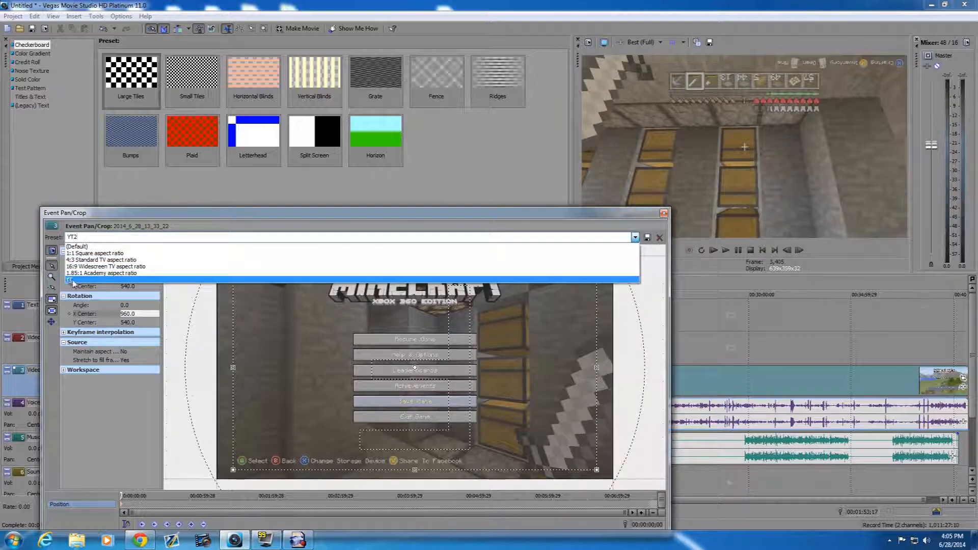
click(73, 280)
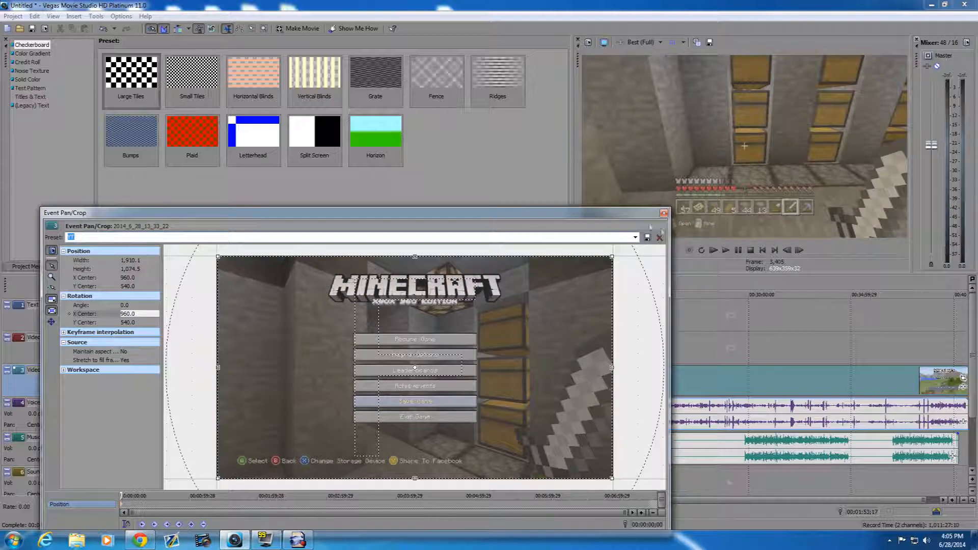
click(663, 213)
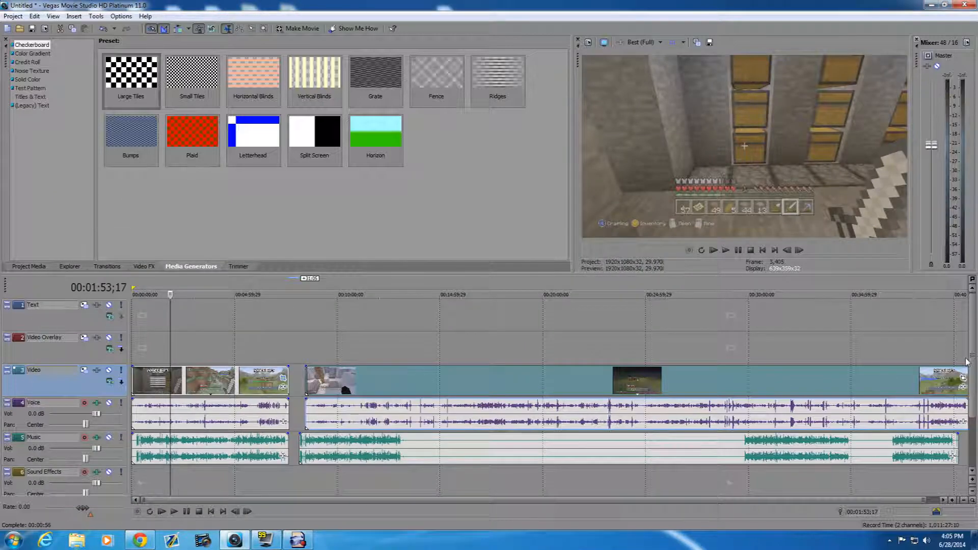
- Open Event Pan/Crop for the second gameplay clip, apply the YT preset, and close the crop window
click(963, 377)
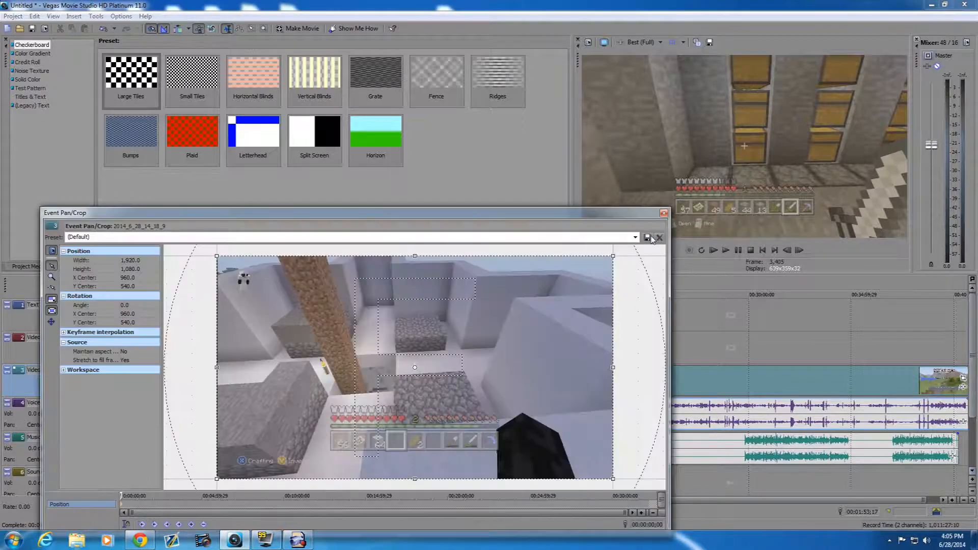
click(636, 237)
click(636, 281)
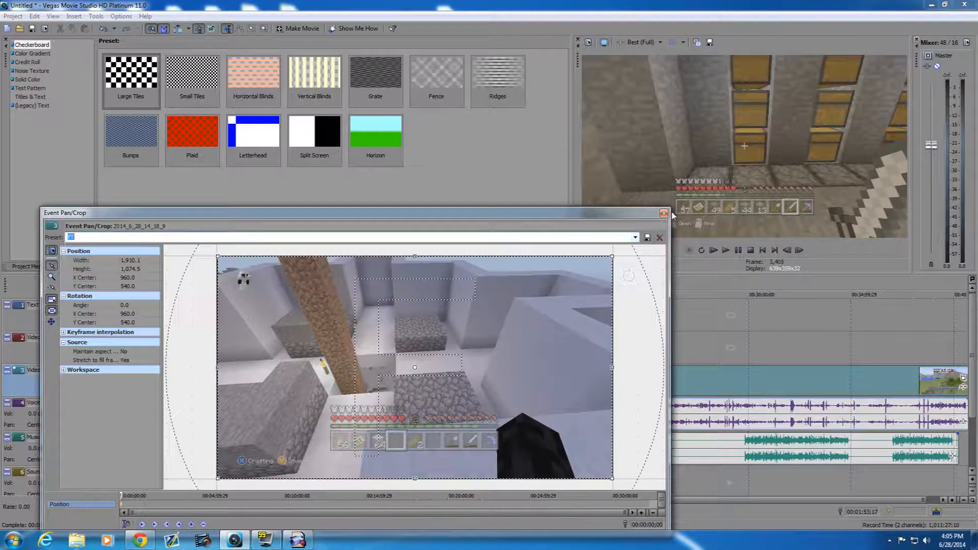
click(663, 213)
- Check both cropped gameplay clips in the preview at several points and bring up the Video FX presets
click(670, 331)
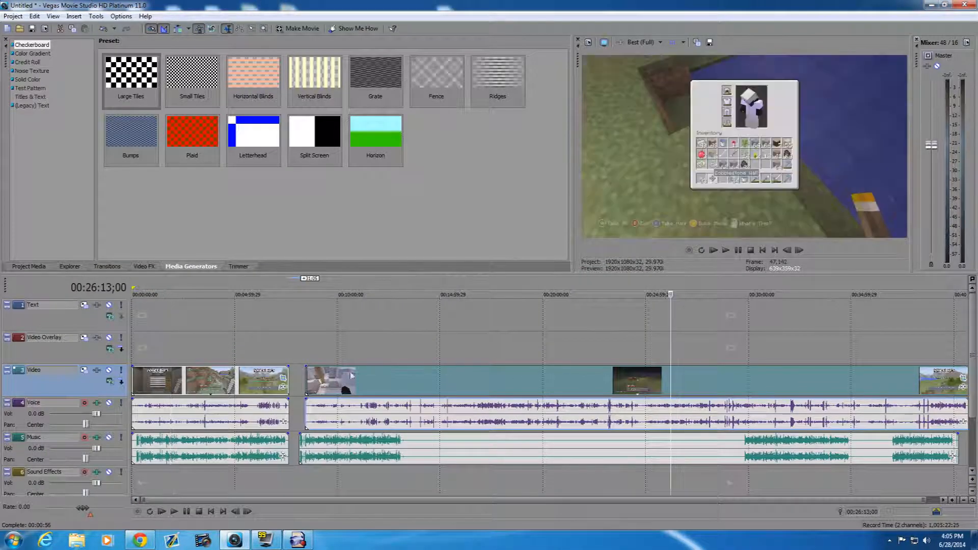
click(193, 376)
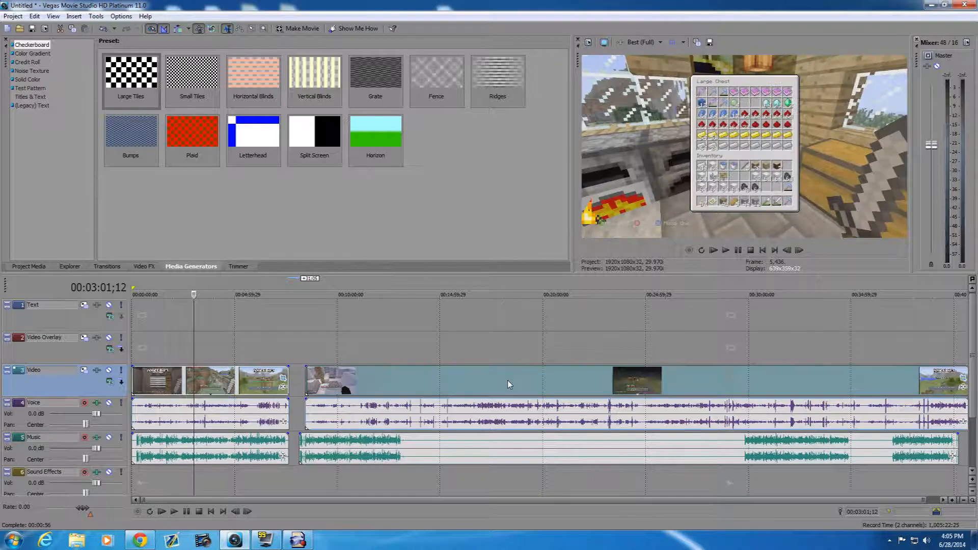
click(508, 384)
click(194, 382)
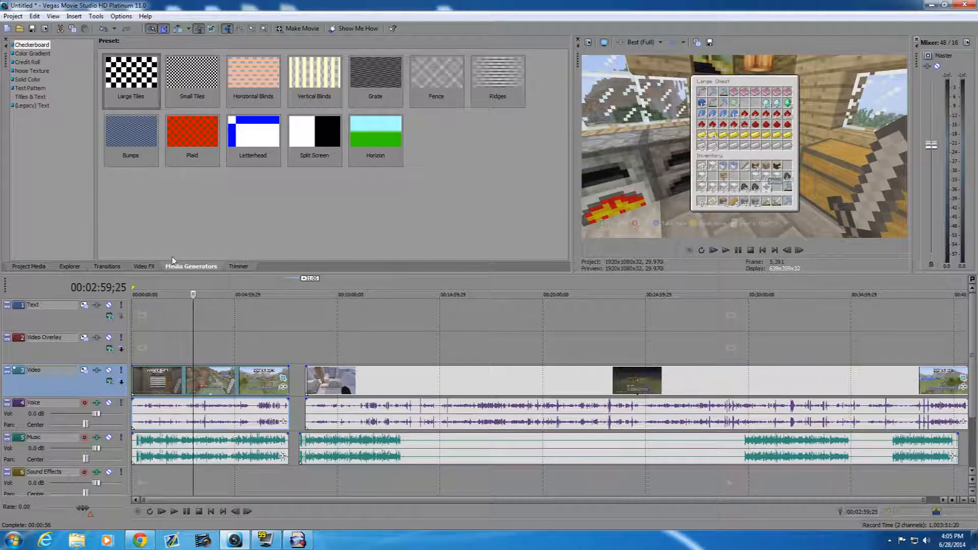
click(147, 268)
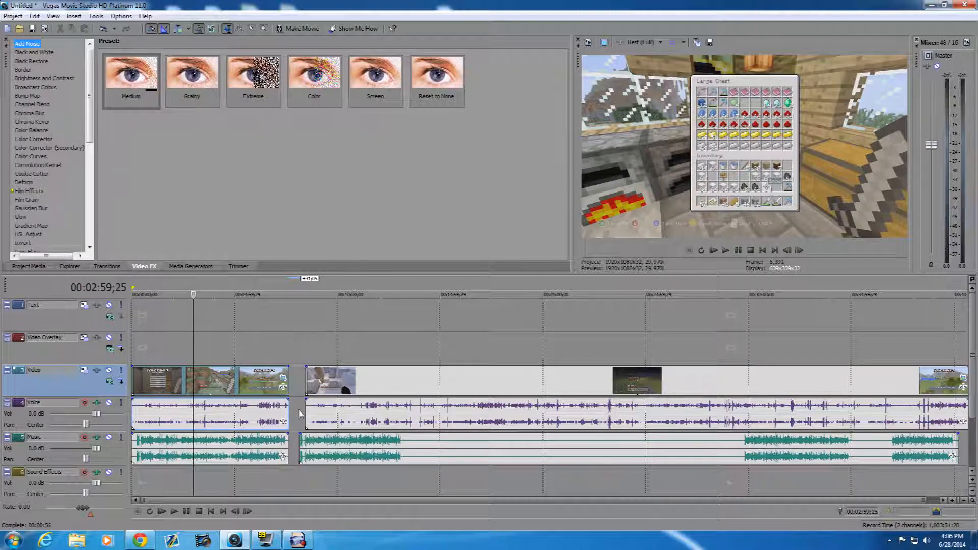
click(403, 386)
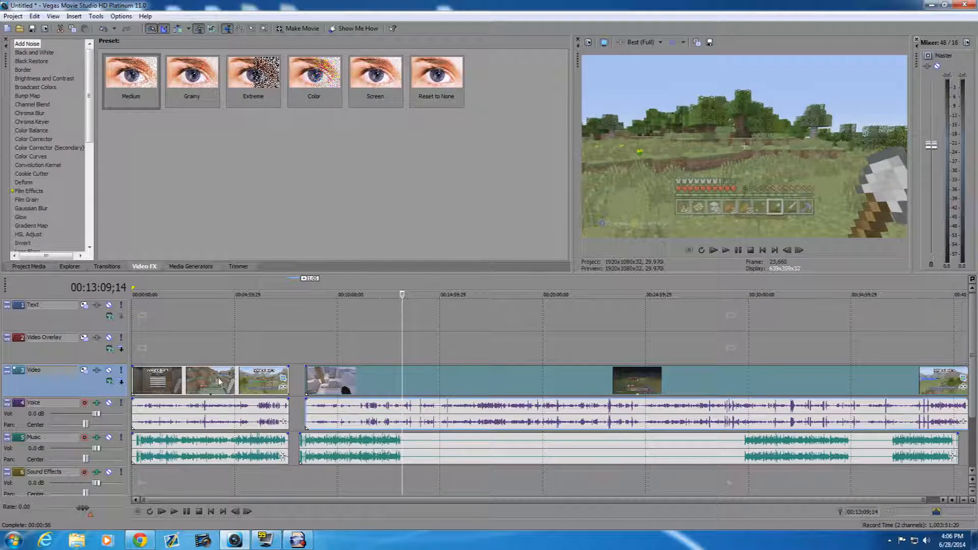
- Shift the second gameplay clip slightly earlier and preview several frames, stopping at 00:11:26;26 as the colour reference
click(213, 382)
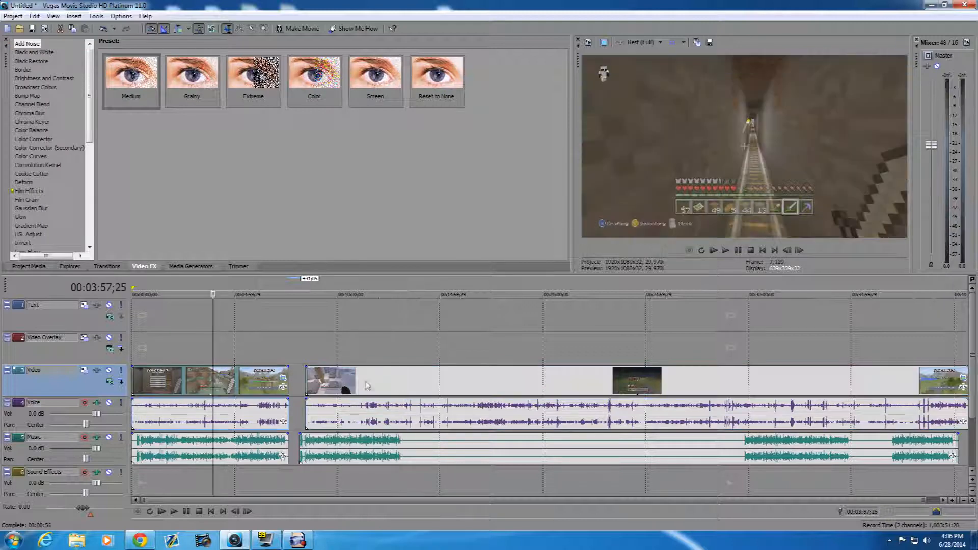
click(381, 386)
click(414, 378)
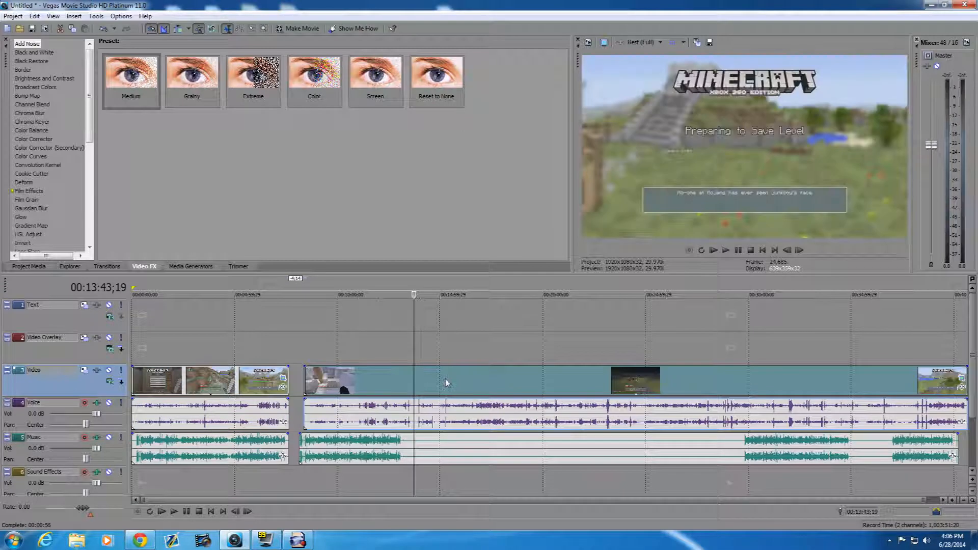
click(377, 378)
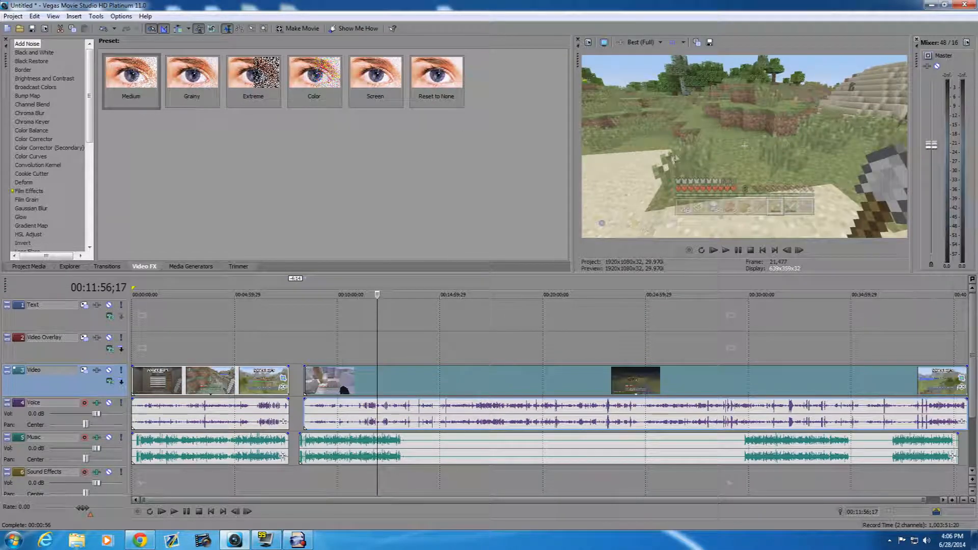
click(371, 377)
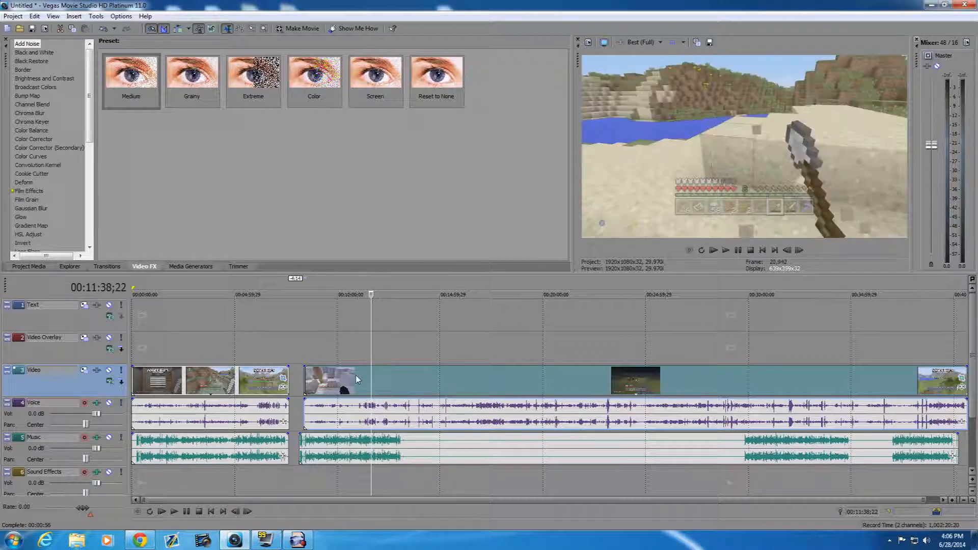
click(352, 378)
click(367, 372)
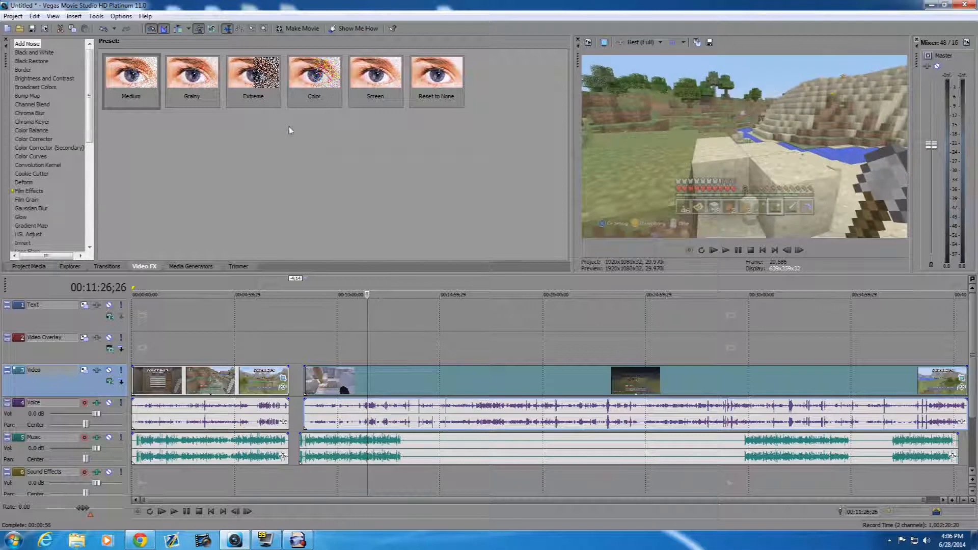
- Apply the Color Corrector YT preset to the second and first gameplay clips, closing the effect window after each
click(47, 139)
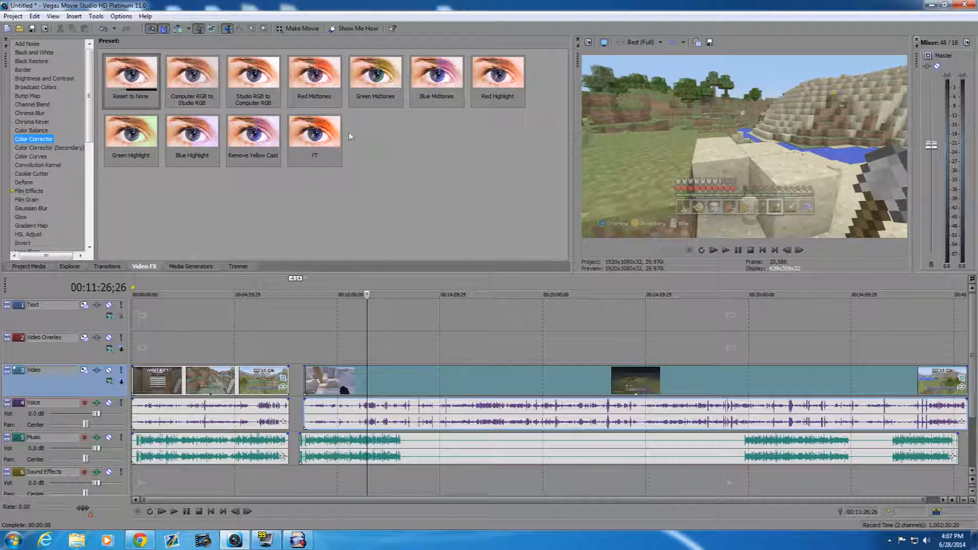
drag(310, 141, 469, 368)
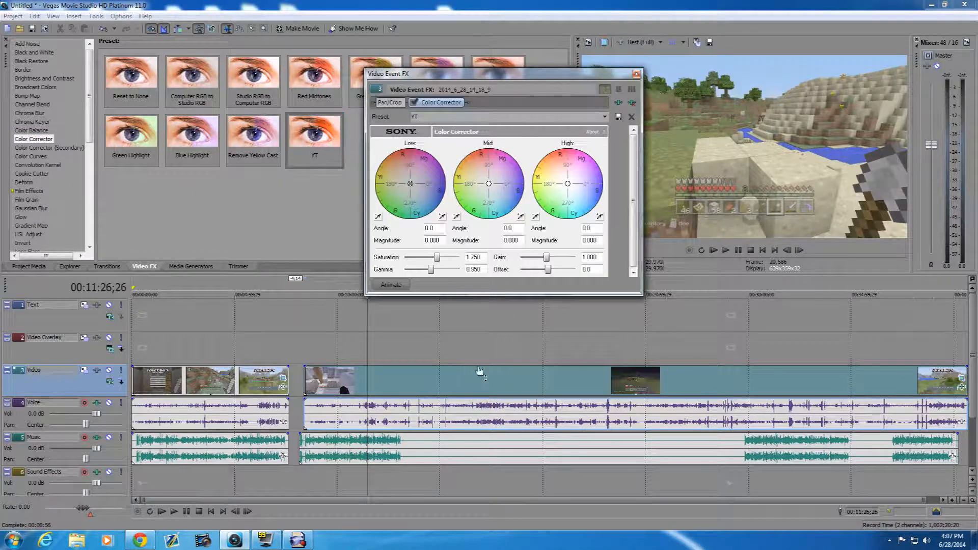
drag(503, 77, 364, 77)
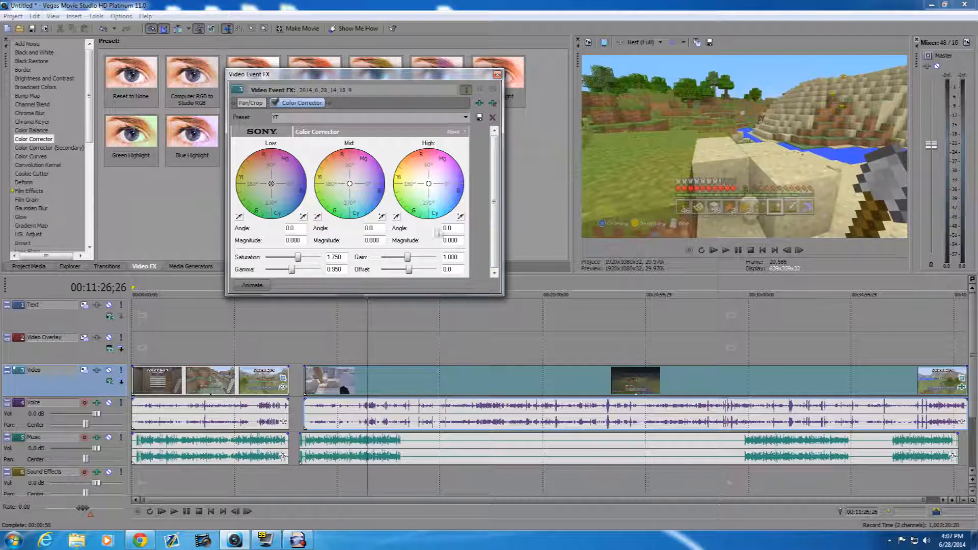
click(497, 74)
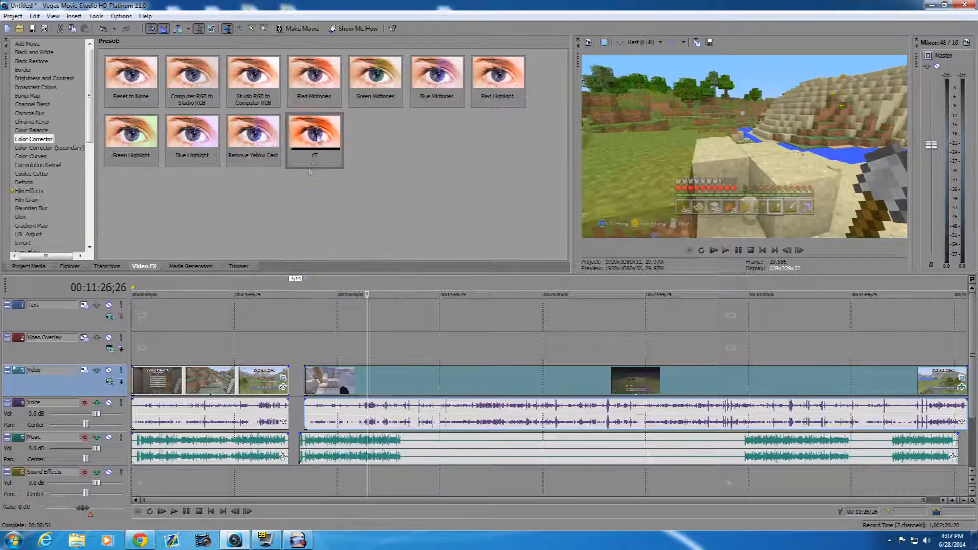
click(226, 386)
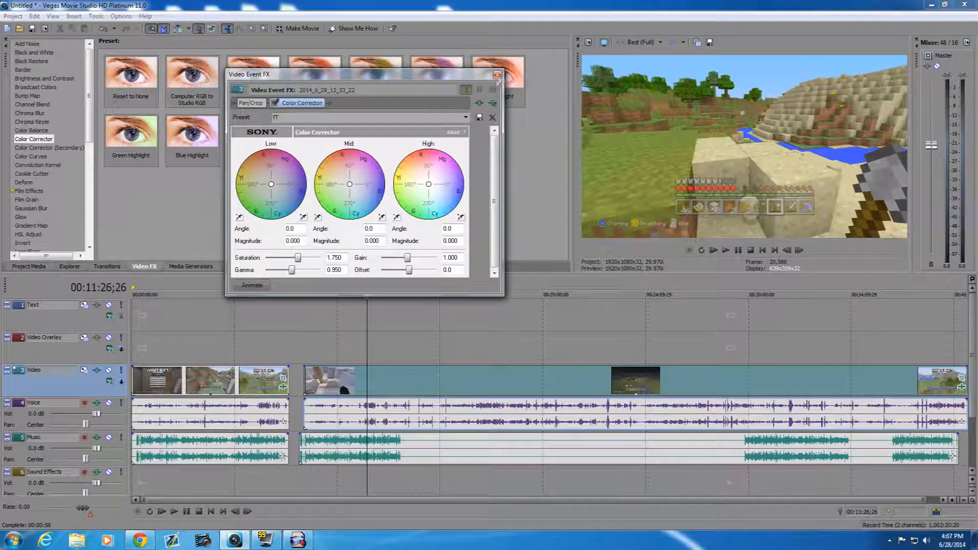
click(497, 75)
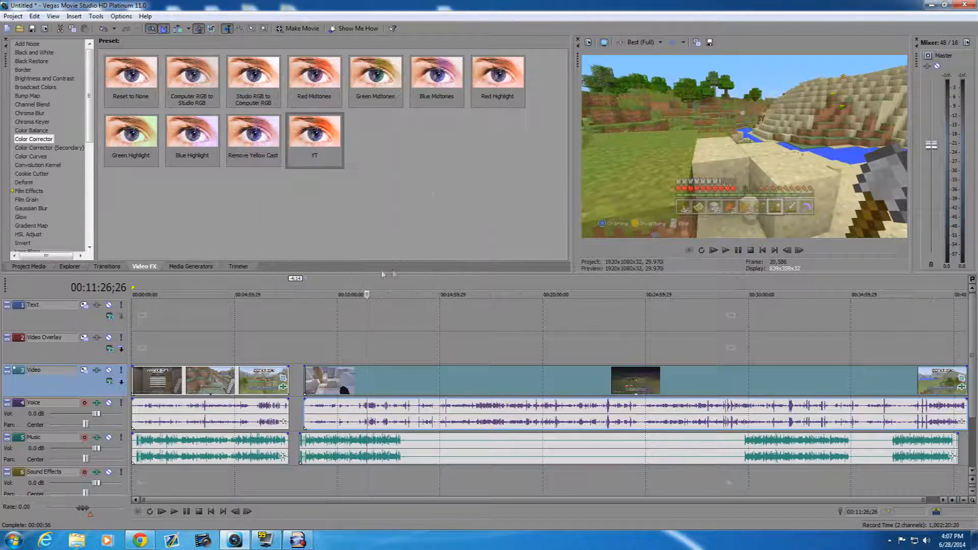
- Try the Color Corrector (Secondary) Boost Mids preset on the second gameplay clip, disable it and close the effect window
click(34, 149)
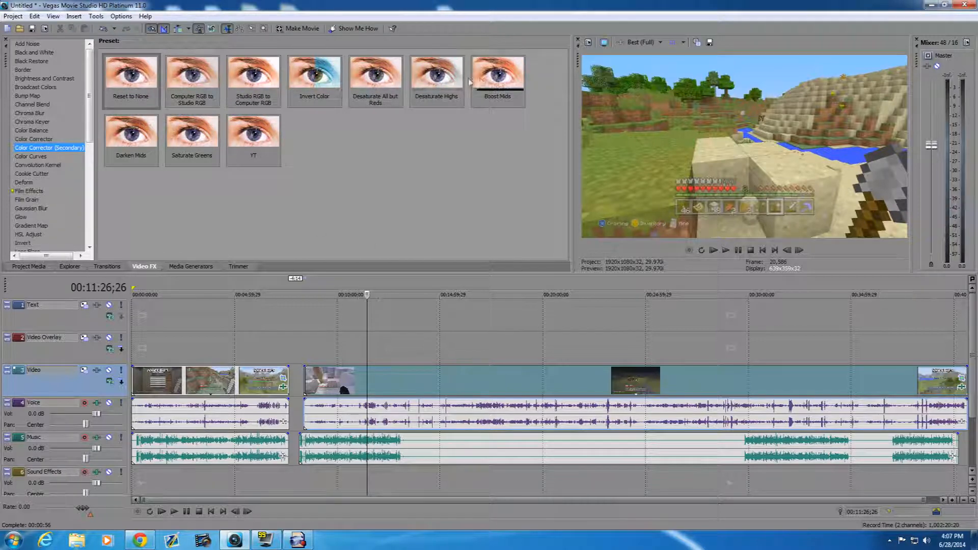
drag(500, 80, 478, 378)
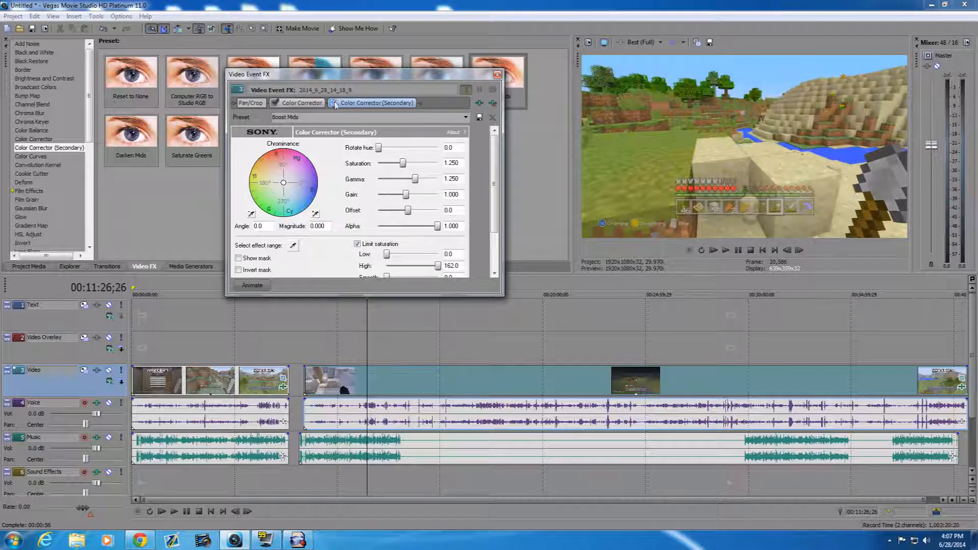
click(497, 74)
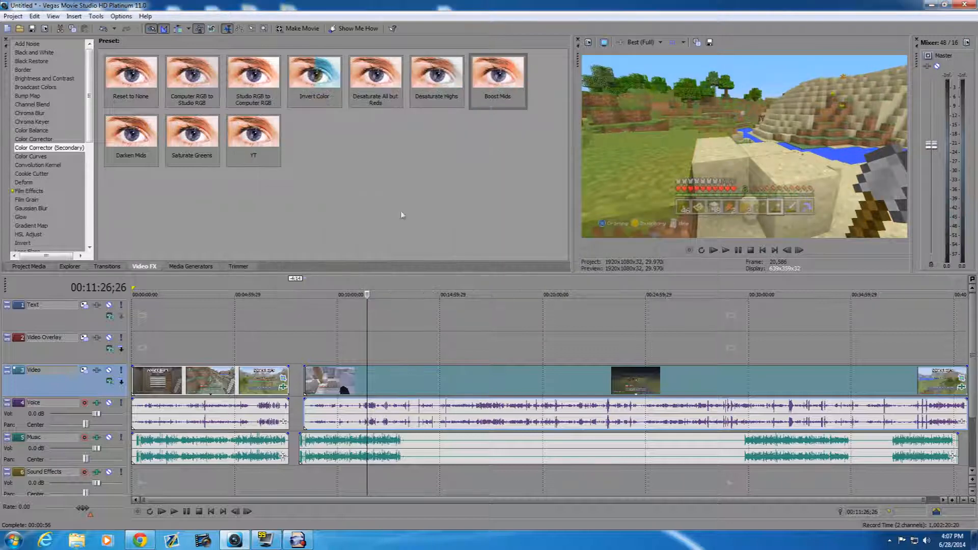
- Try the secondary colour corrector's YT preset on the second gameplay clip with Offset -20.0, then disable it and close the window
drag(248, 134, 433, 377)
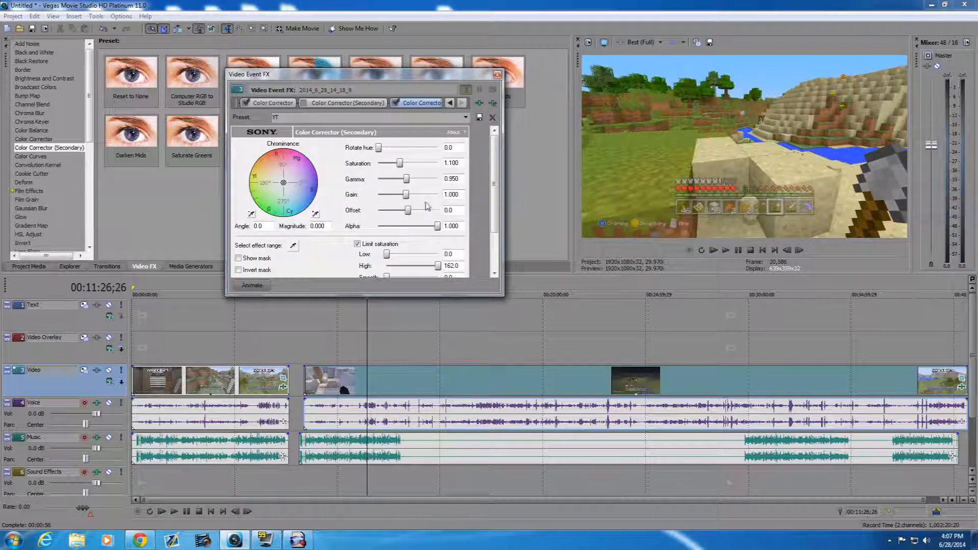
click(403, 211)
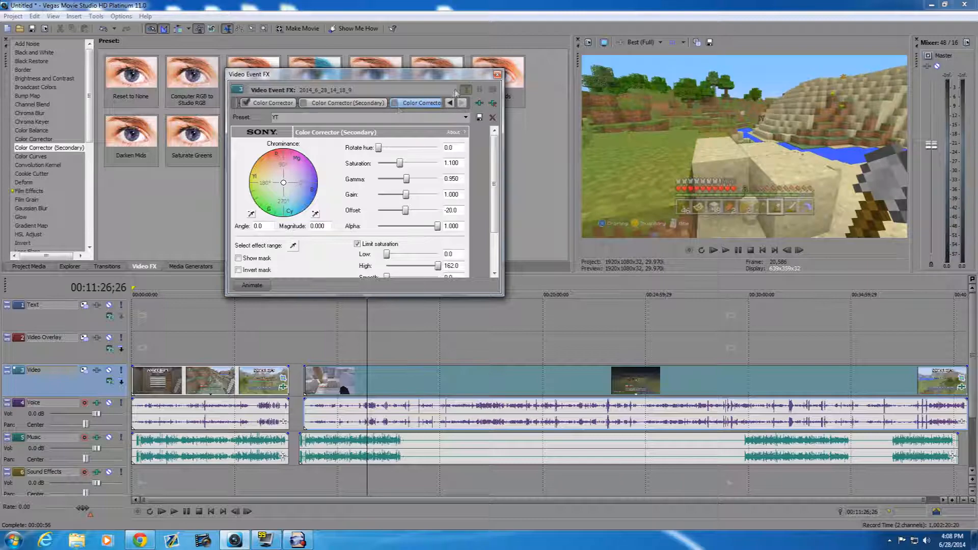
click(498, 74)
- Apply the Color Corrector (Secondary) YT preset to the second gameplay clip, review its settings, and apply the same preset to the first clip
drag(254, 137, 460, 380)
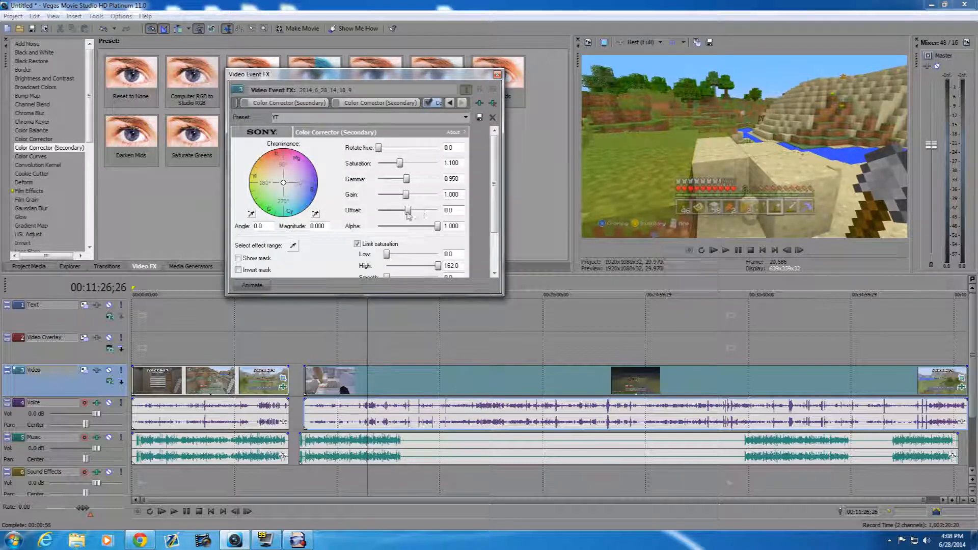
drag(494, 183, 494, 220)
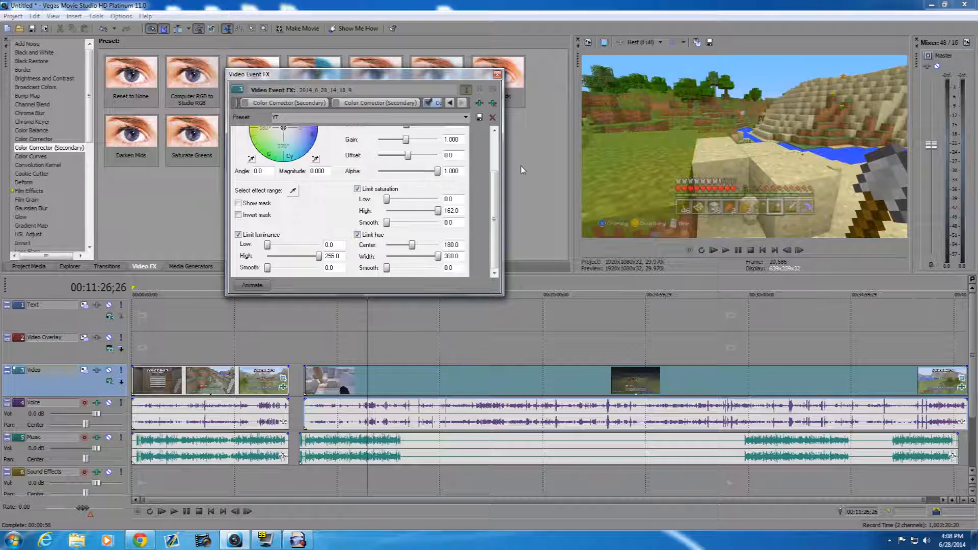
scroll(500, 186, up, 3)
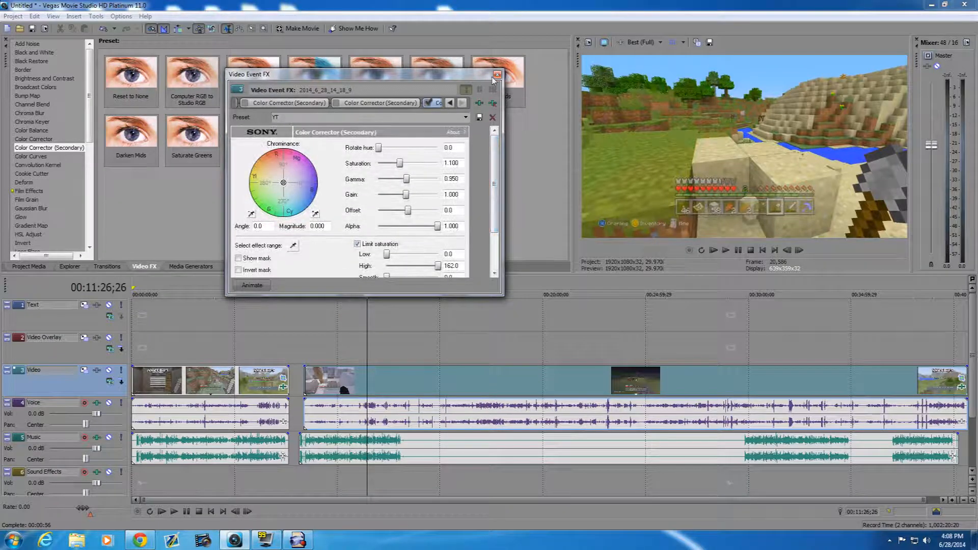
click(498, 76)
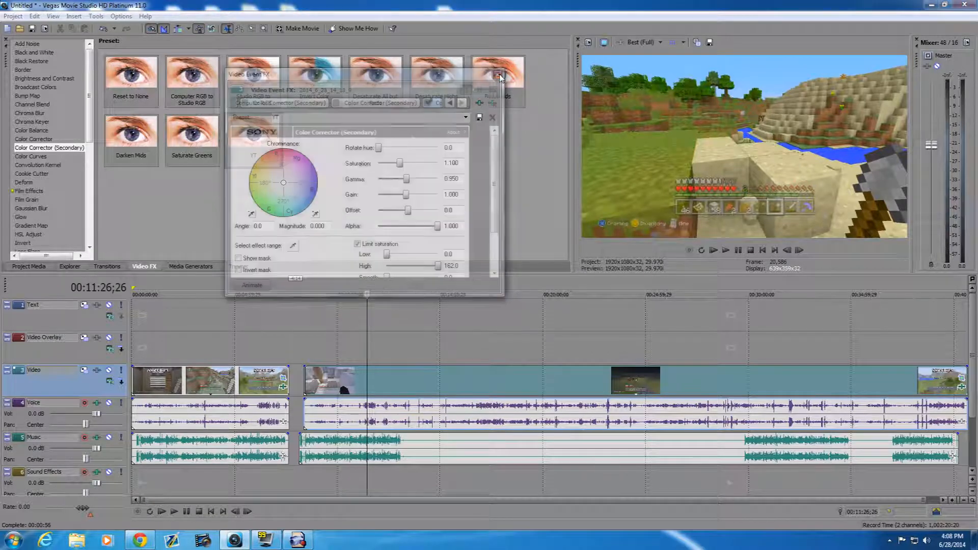
drag(265, 144, 230, 387)
click(497, 75)
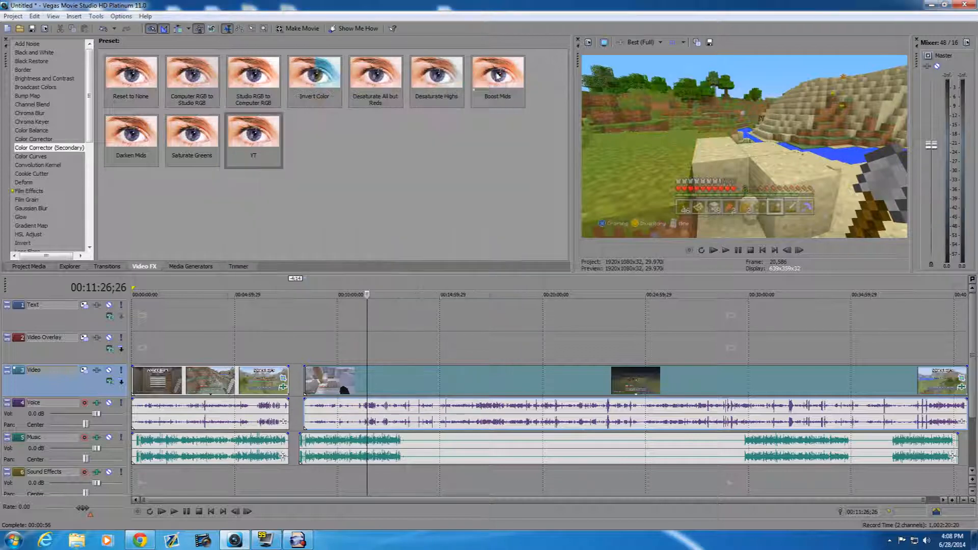
- Move the first gameplay clip and its Voice track audio about 8 seconds later from the timeline start
click(133, 382)
scroll(203, 410, up, 3)
scroll(276, 410, up, 2)
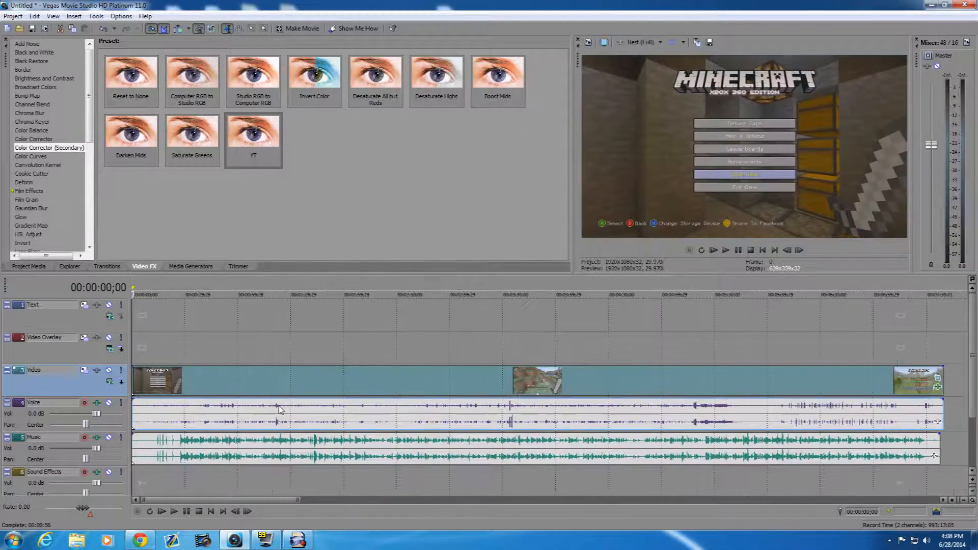
mouse_move(171, 392)
mouse_down()
mouse_move(200, 393)
mouse_move(186, 394)
mouse_up()
click(171, 395)
scroll(204, 422, up, 2)
scroll(204, 422, up, 4)
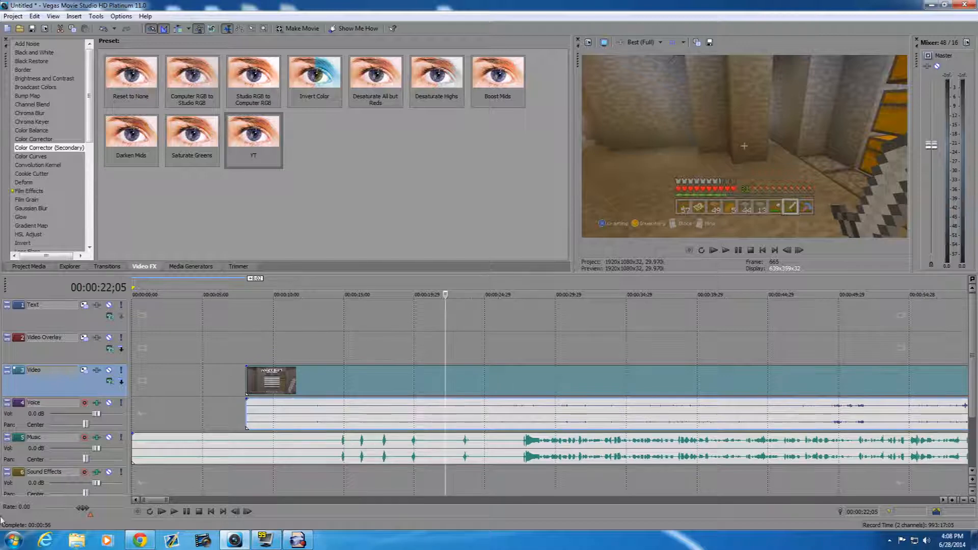
- Adjust the track heights and set the track volumes to -2.2 dB for Music and -25.7 dB for Voice
drag(98, 451, 86, 453)
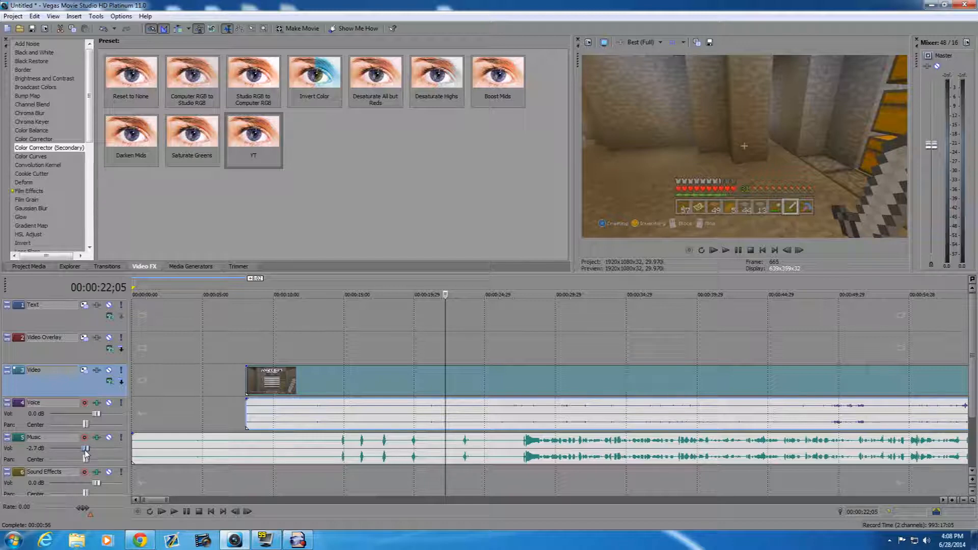
click(972, 492)
click(973, 472)
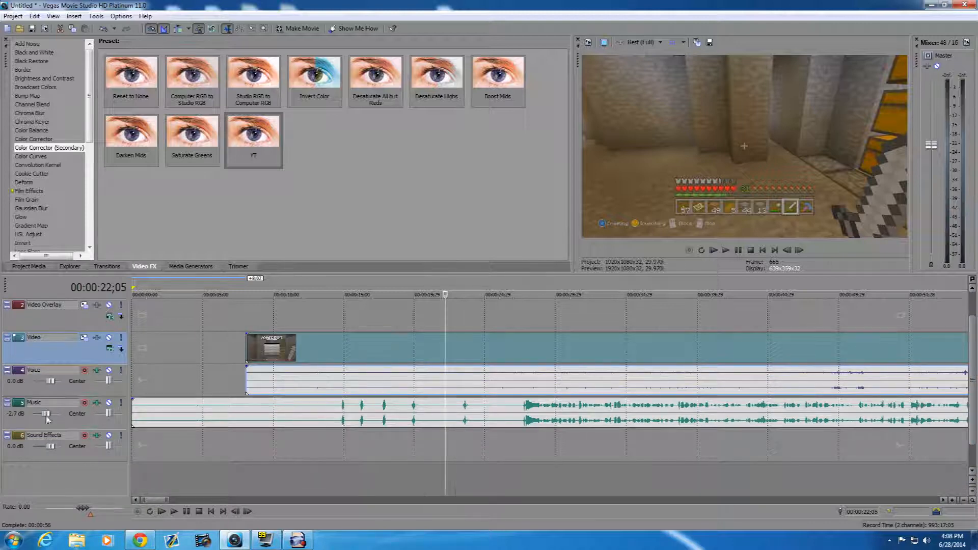
click(973, 480)
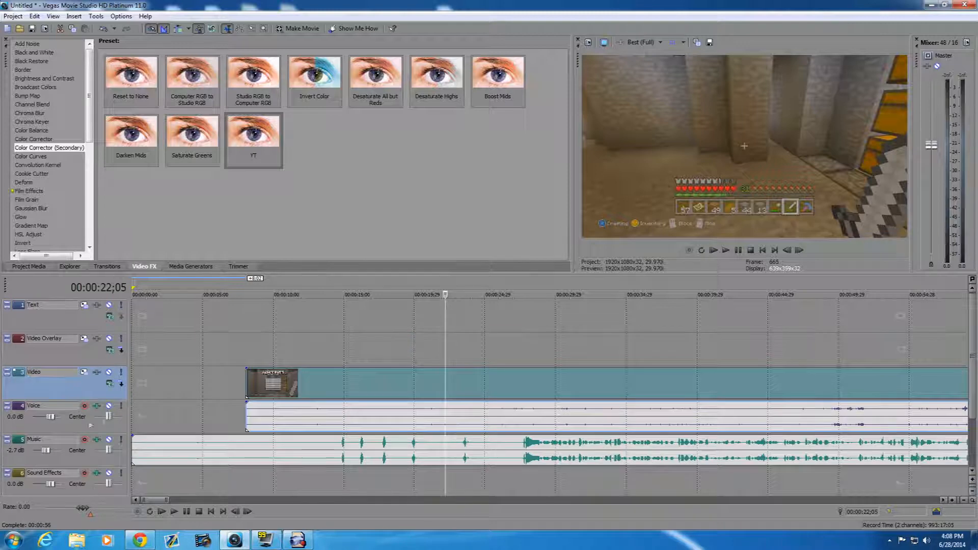
drag(47, 450, 41, 421)
- Move the first Music track clip about 8 seconds later to line up with the gameplay video, checking around 00:00:28;03
click(510, 389)
click(495, 387)
click(547, 391)
click(526, 396)
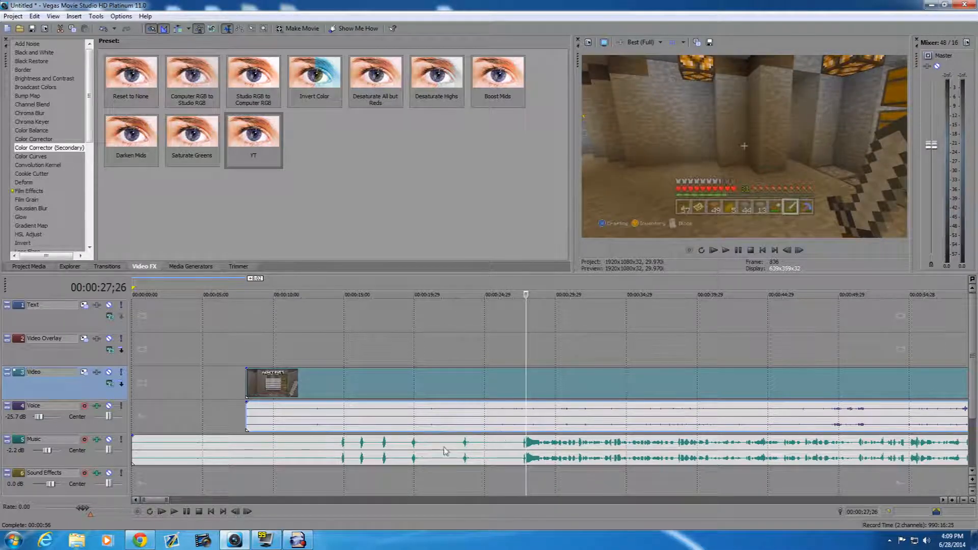
drag(422, 452, 530, 448)
scroll(529, 449, up, 5)
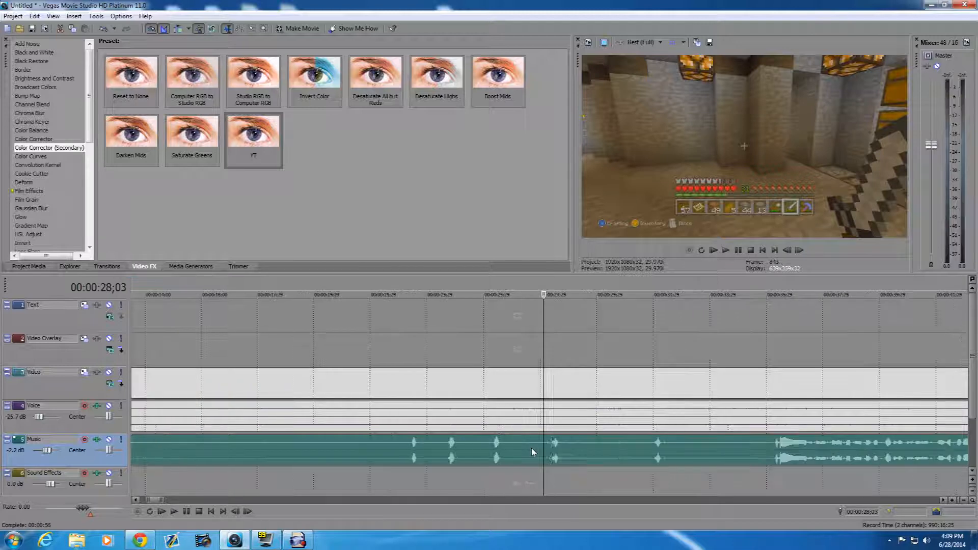
scroll(530, 445, up, 4)
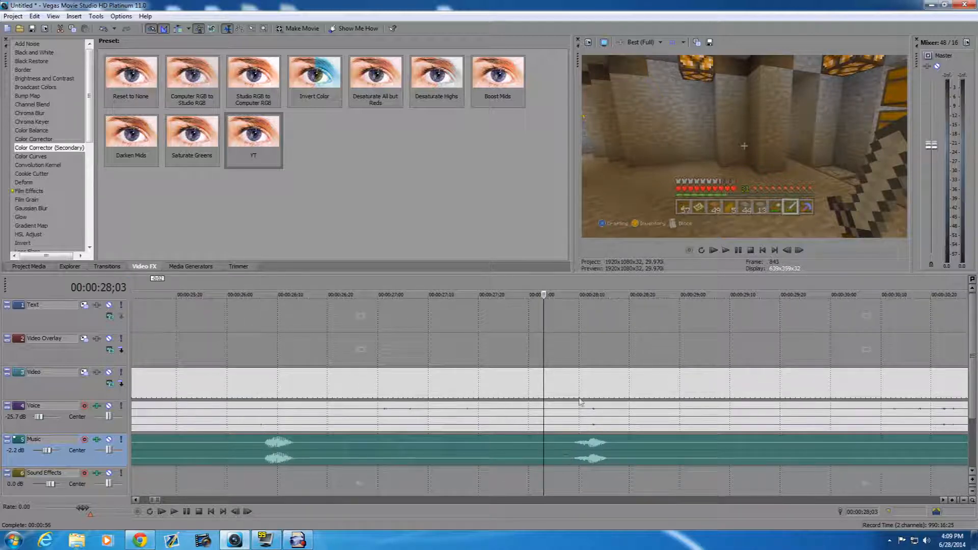
- Set the preview quality to Draft (Auto) and play repeatedly from 00:00:27;25 to check the audio sync
click(646, 43)
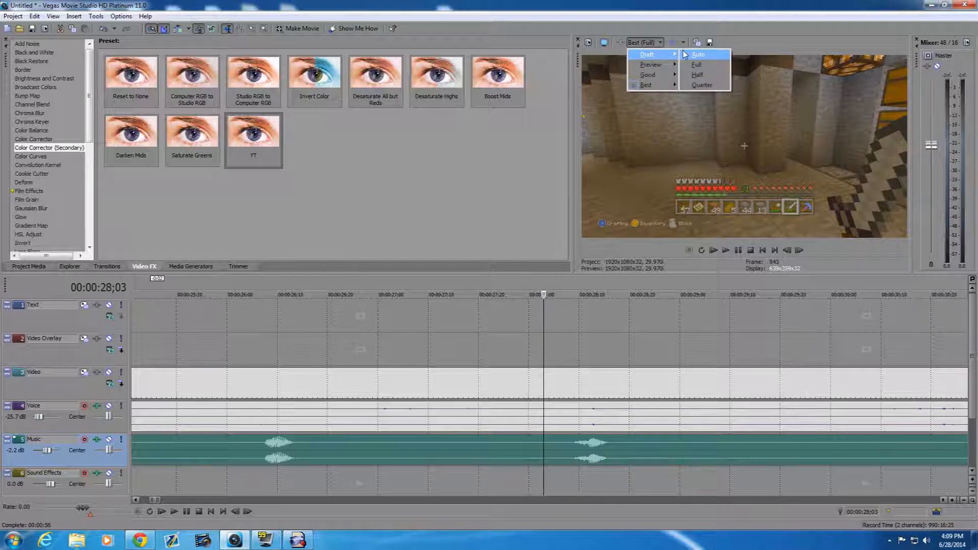
click(698, 54)
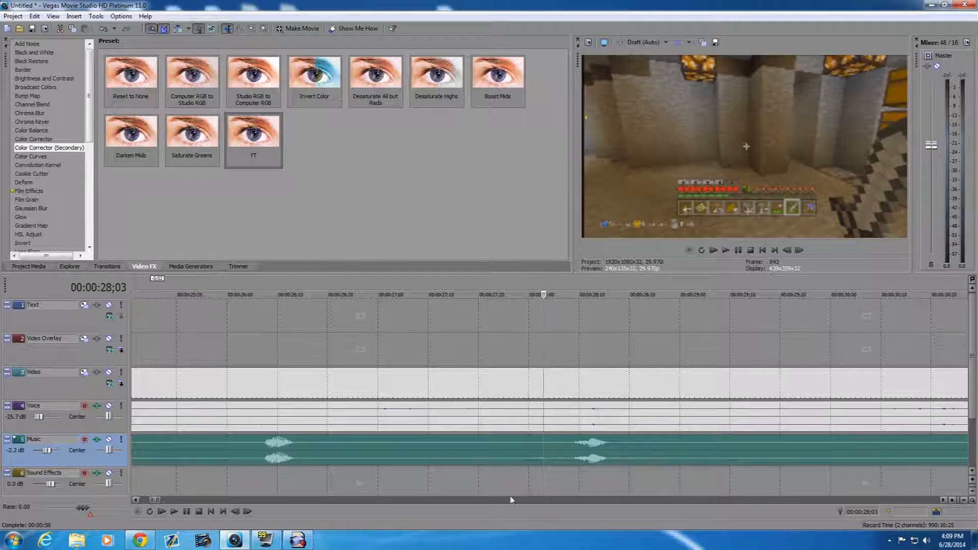
click(504, 443)
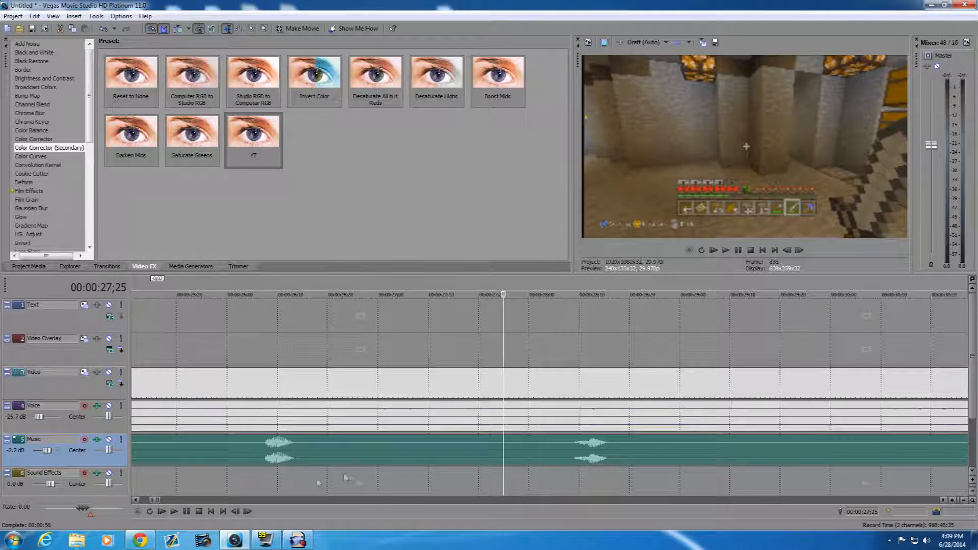
click(174, 512)
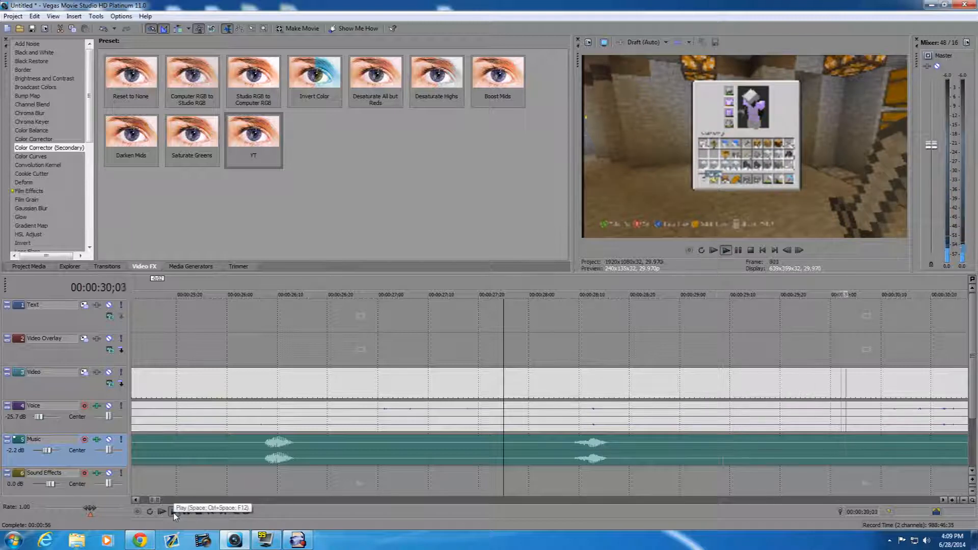
click(174, 513)
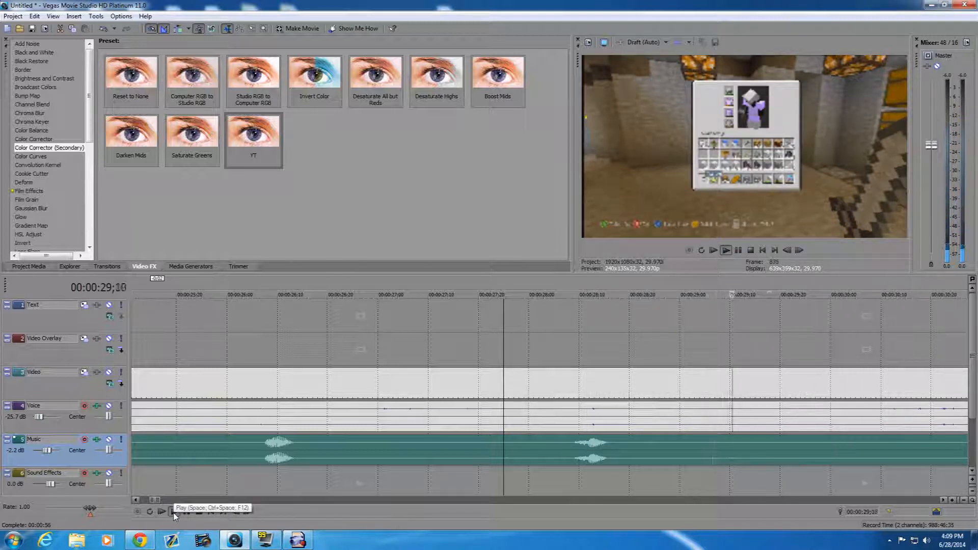
click(173, 512)
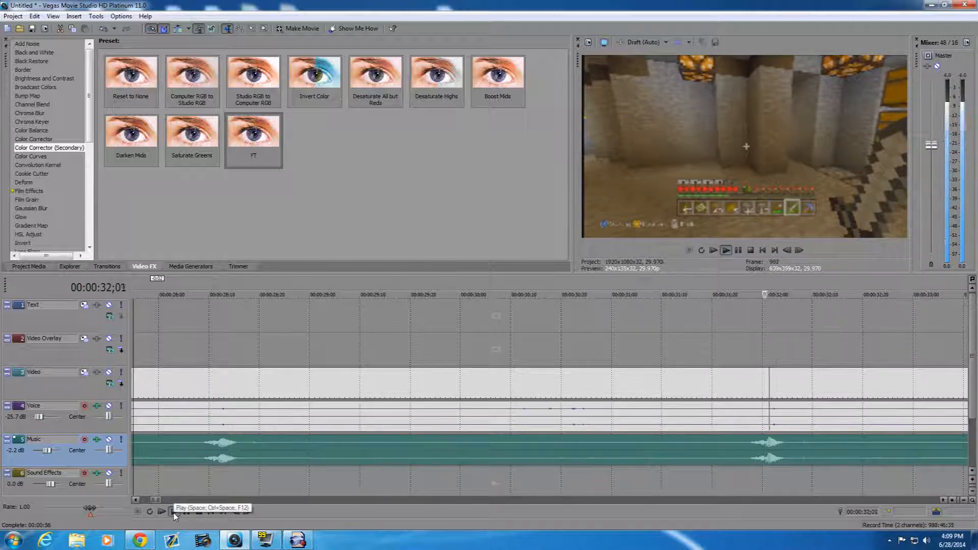
- Stop playback and split the first Music clip and the gameplay clip with its Voice audio at 00:00:36;04
click(186, 511)
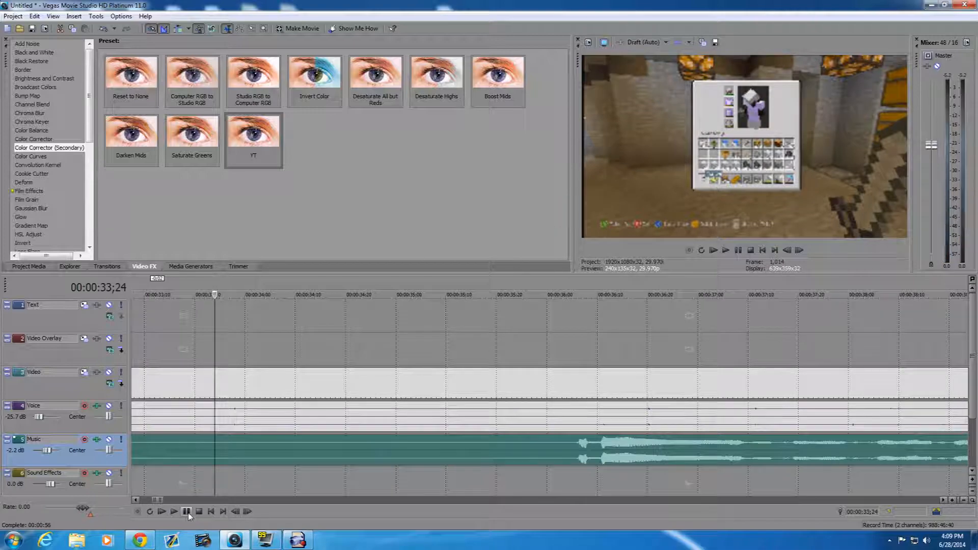
click(573, 453)
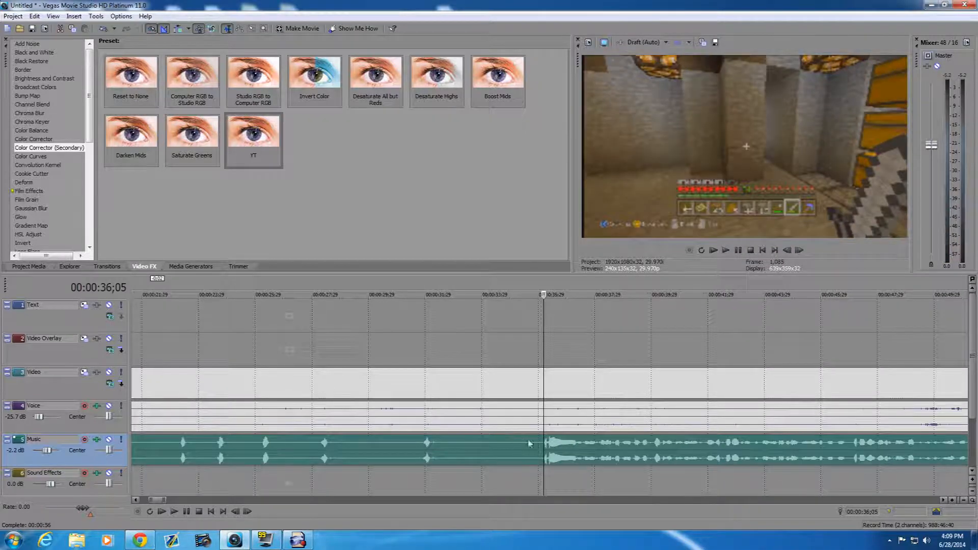
scroll(543, 453, up, 2)
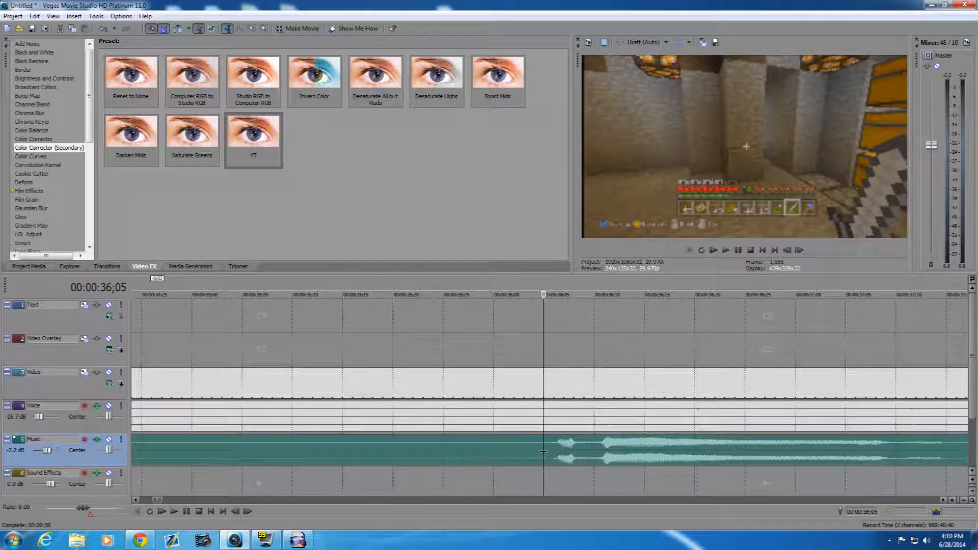
key(Left)
key(s)
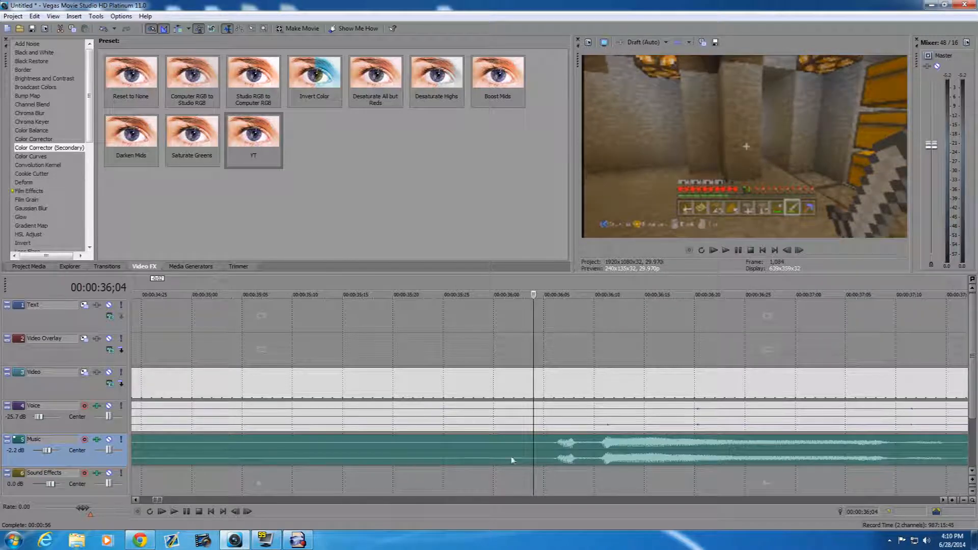
click(514, 459)
key(Delete)
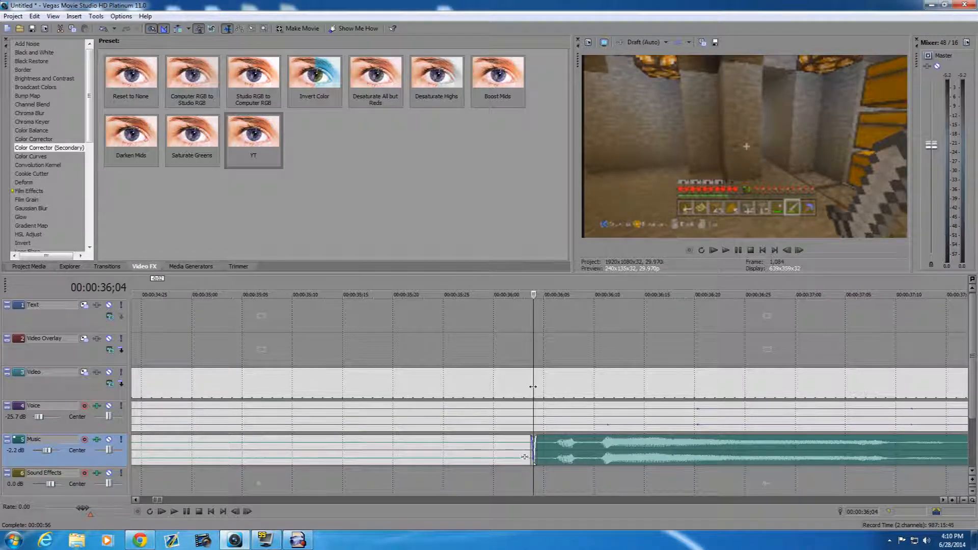
drag(534, 391, 430, 389)
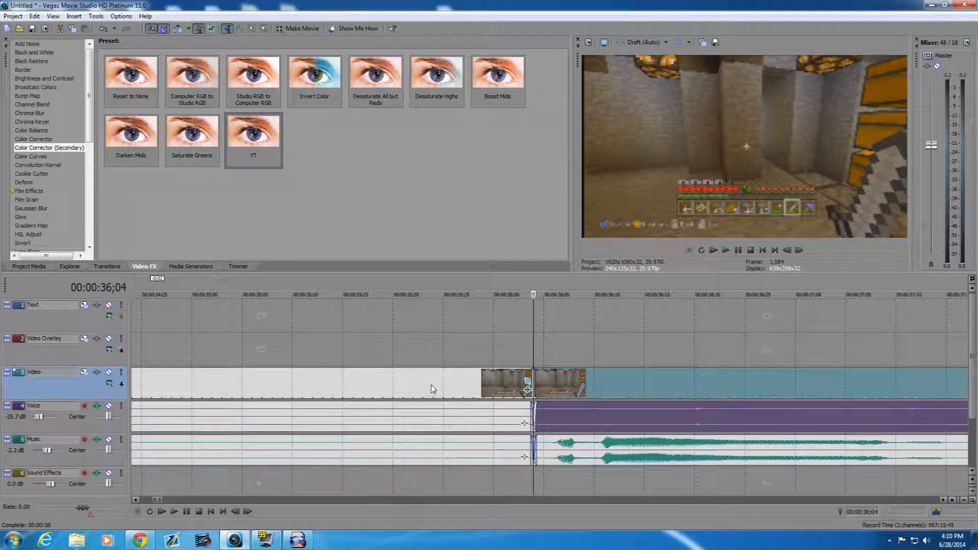
- Delete the gameplay, Voice and Music pieces before the 00:00:36;04 split
scroll(421, 387, down, 12)
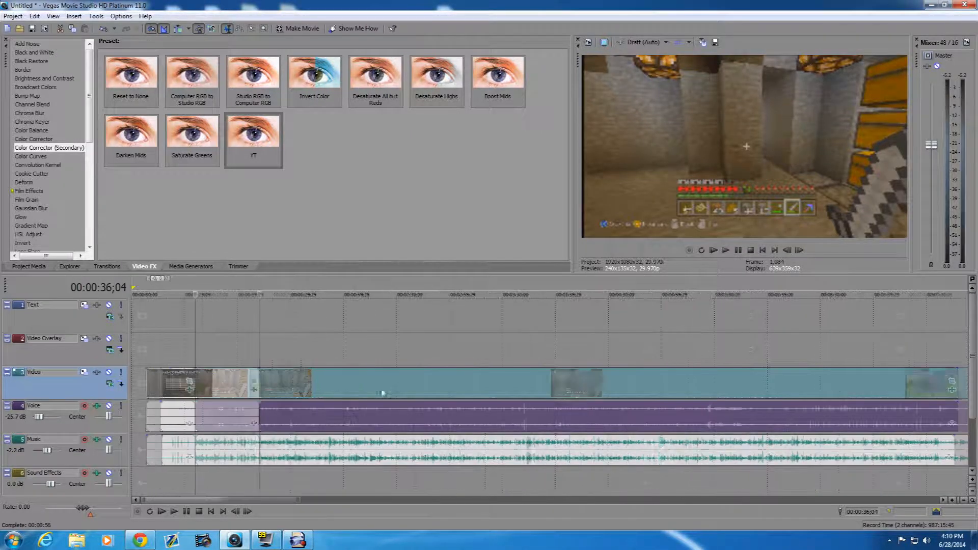
right_click(166, 387)
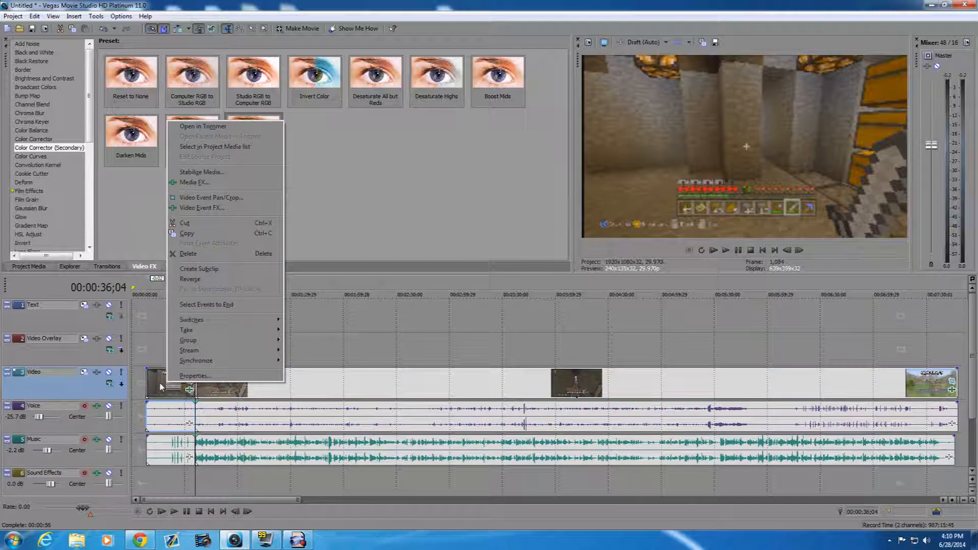
click(188, 254)
right_click(165, 456)
click(188, 323)
- Move the first gameplay clip with its Voice audio and the first Music clip to the start of the timeline
drag(306, 392, 241, 393)
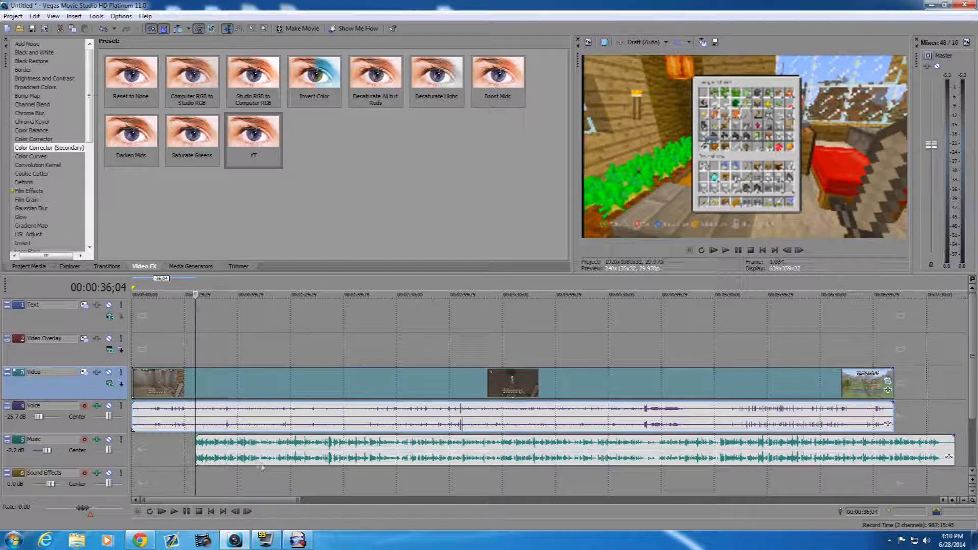
drag(270, 465, 205, 465)
drag(885, 457, 886, 457)
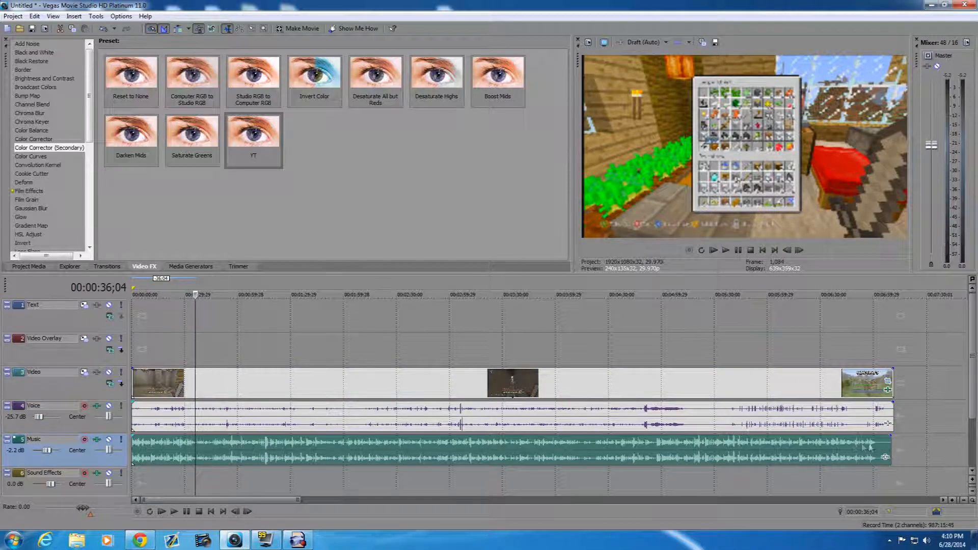
- Split the first Music clip and the gameplay clip with its Voice audio at 00:07:01;02, where the commentary ends
click(884, 454)
scroll(550, 468, up, 5)
scroll(532, 474, up, 3)
click(495, 451)
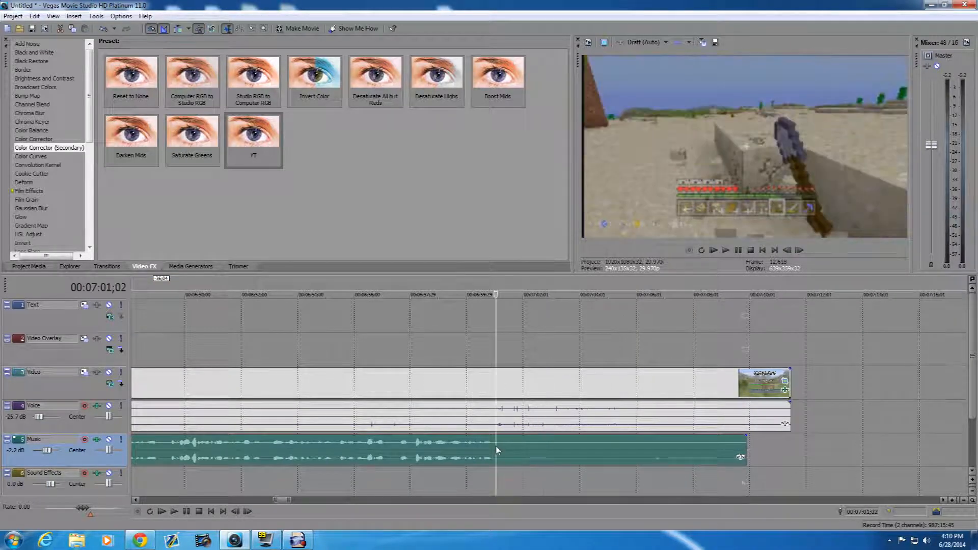
key(s)
click(490, 390)
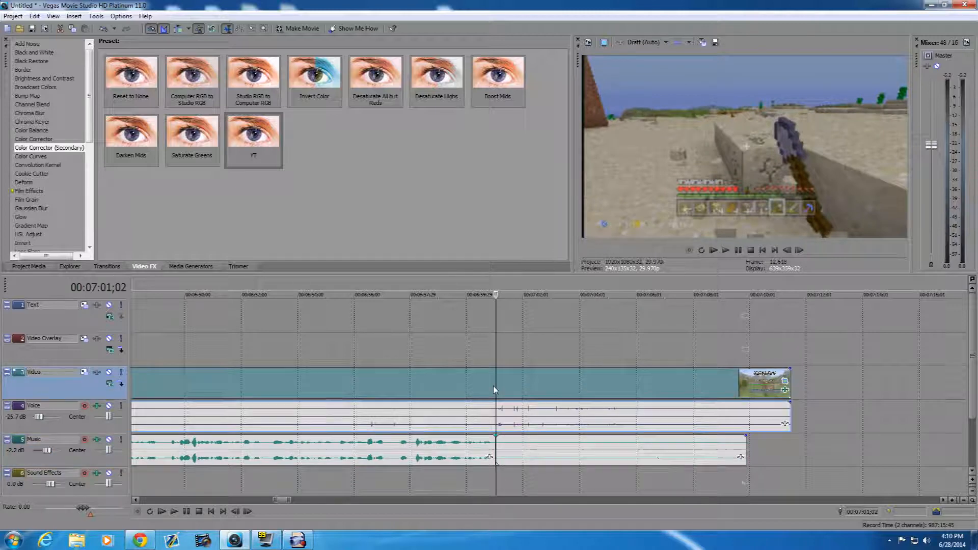
key(s)
- Delete the leftover gameplay, Voice and Music pieces after the 00:07:01;02 split
right_click(524, 385)
key(d)
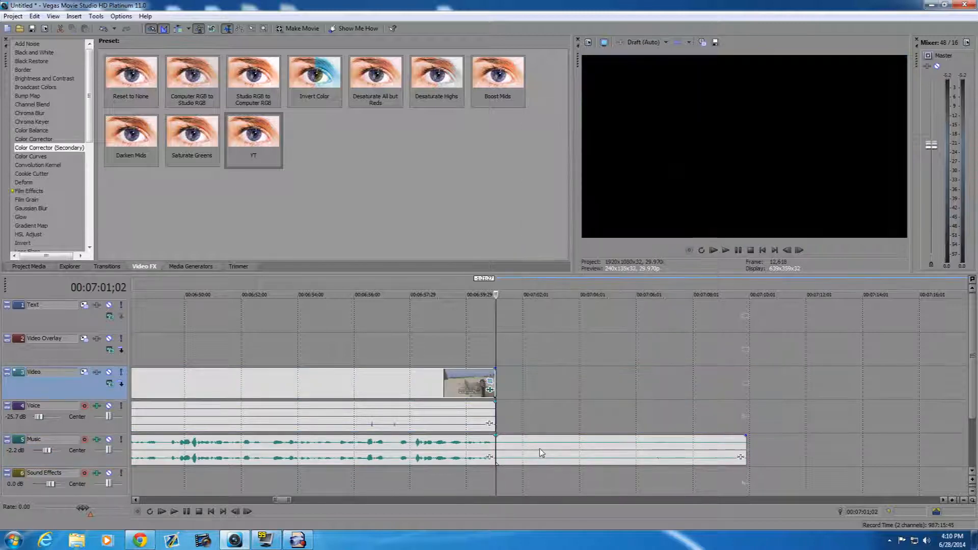
click(540, 448)
key(Delete)
scroll(524, 447, down, 10)
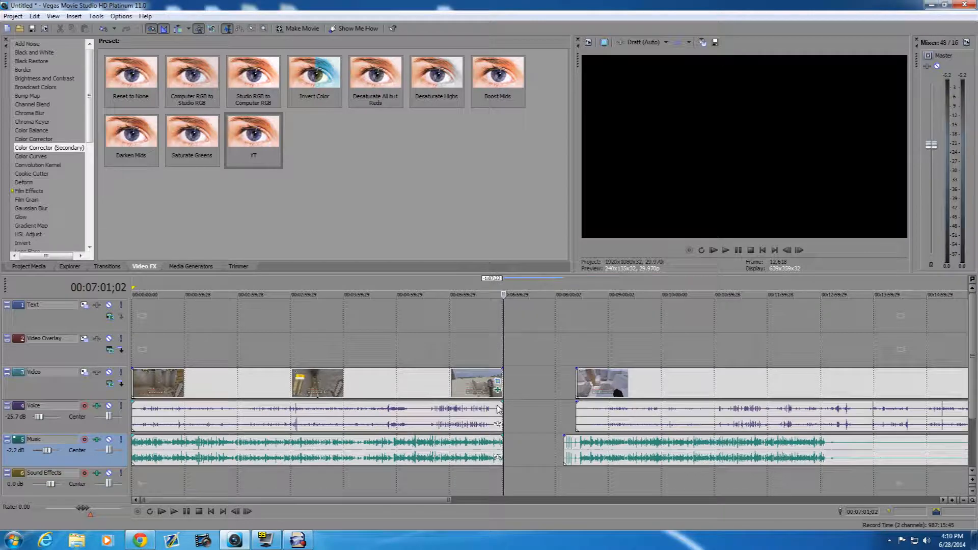
right_click(614, 391)
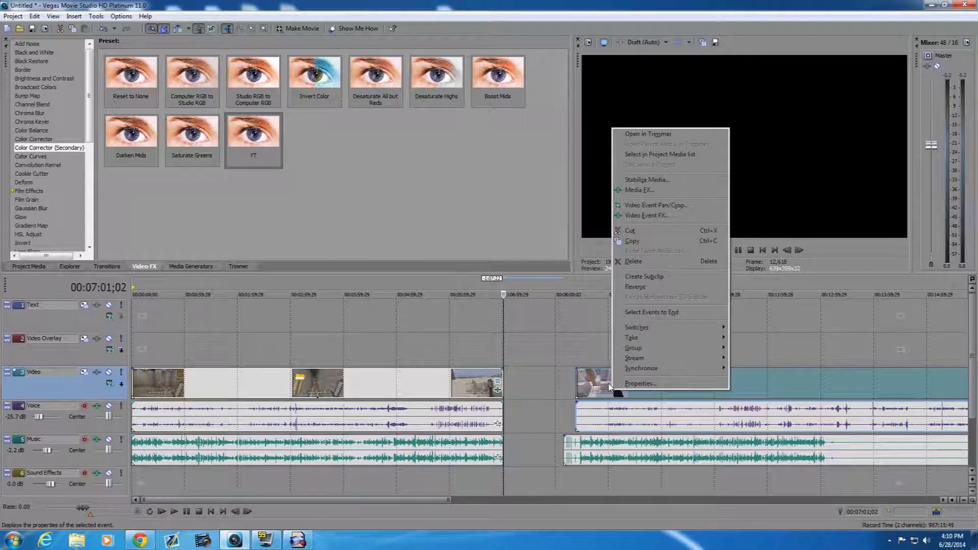
key(s)
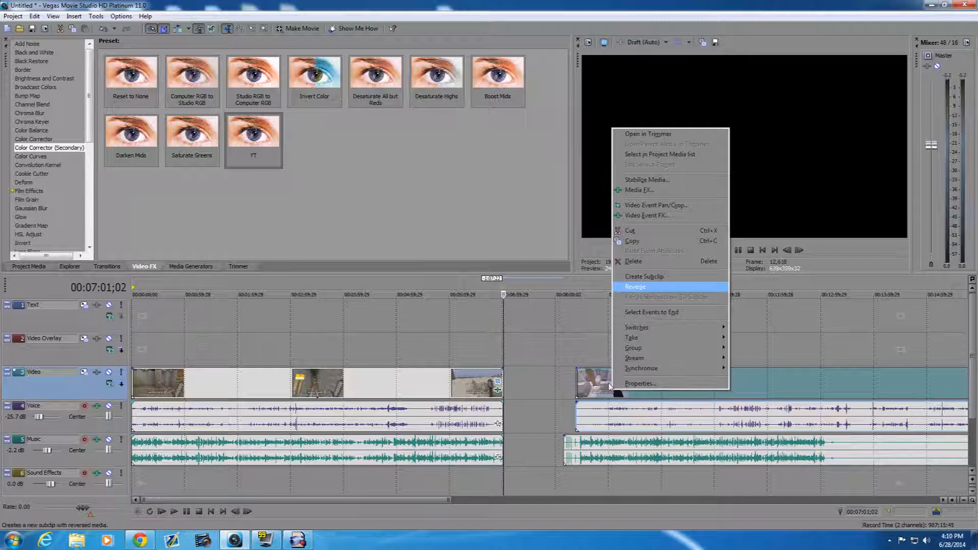
click(639, 190)
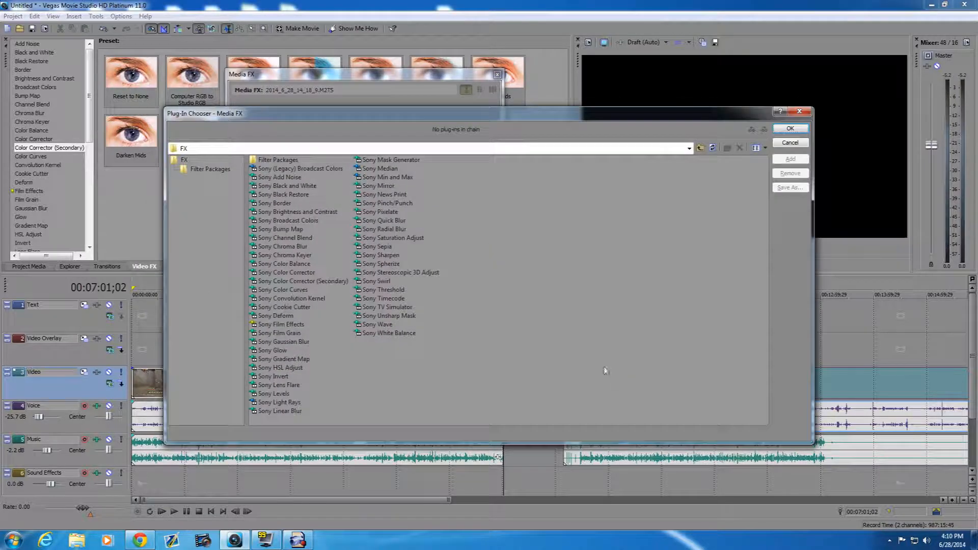
click(796, 112)
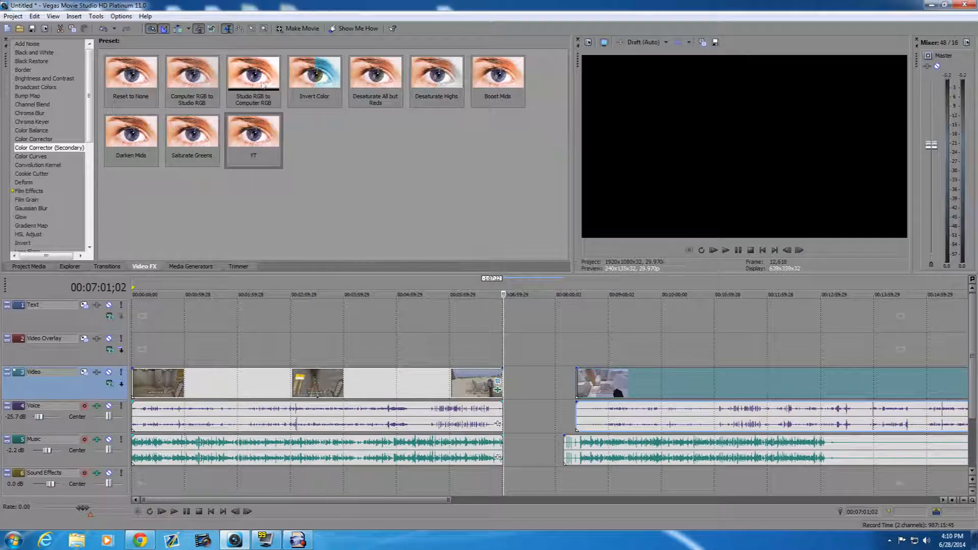
click(240, 29)
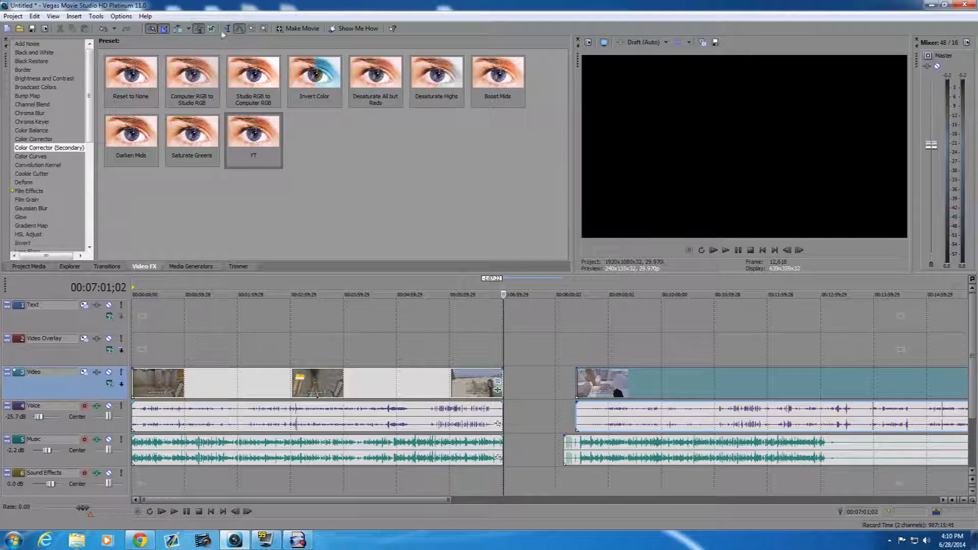
click(227, 29)
- Move the second Music clip to start at about 00:08:36 and shift the second gameplay clip slightly later to match it
drag(575, 451, 595, 443)
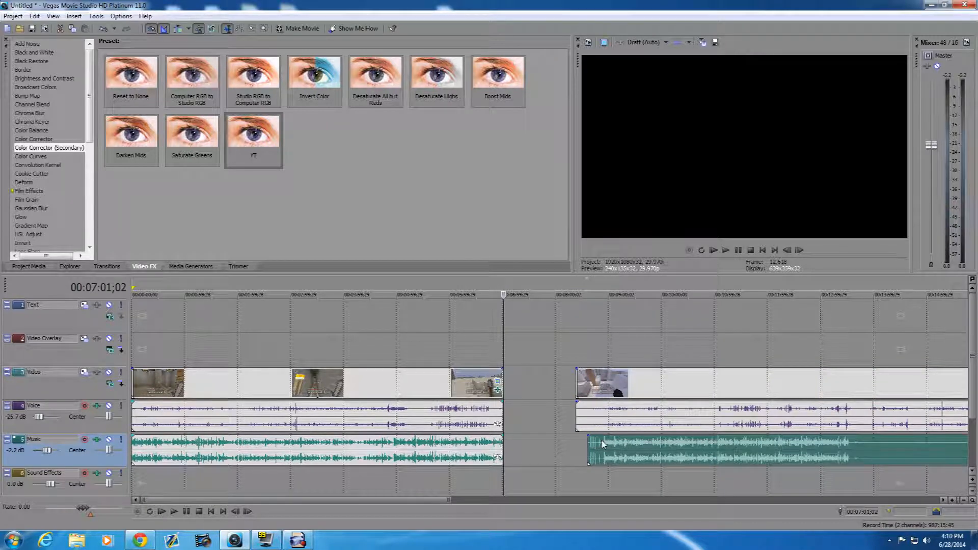
click(598, 446)
scroll(552, 451, up, 4)
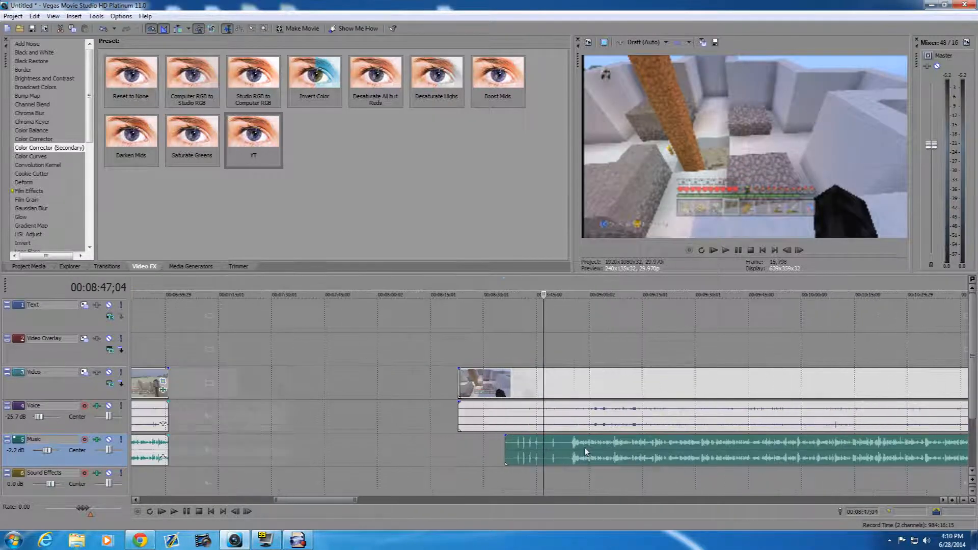
scroll(552, 451, up, 3)
click(478, 410)
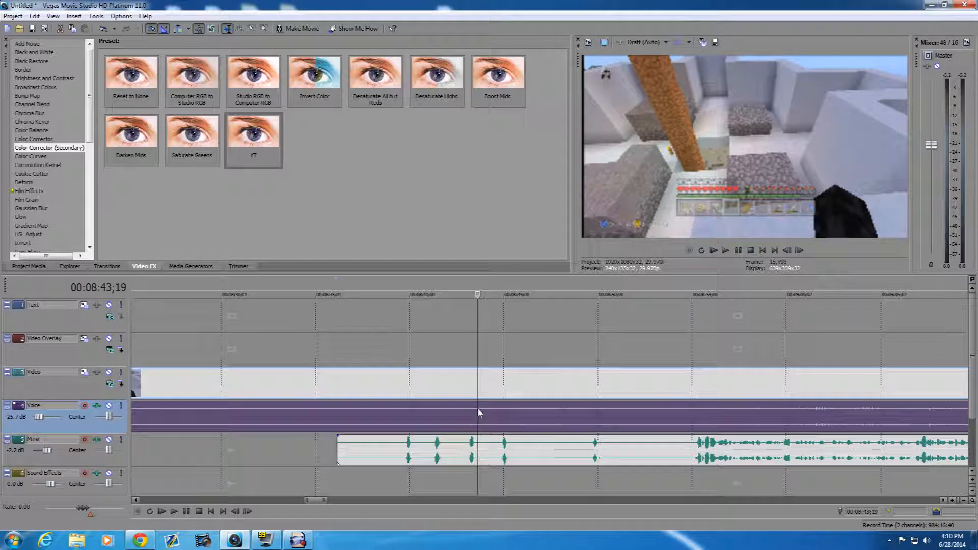
click(472, 386)
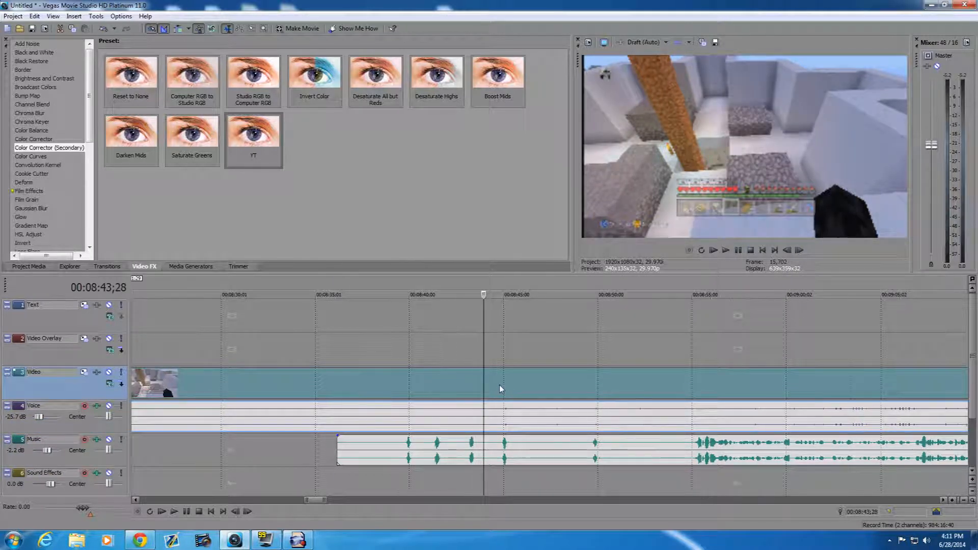
- Nudge the second Music clip slightly earlier and play from 00:08:44;20 to check its sync with the gameplay
scroll(499, 385, up, 4)
scroll(591, 450, up, 2)
click(617, 452)
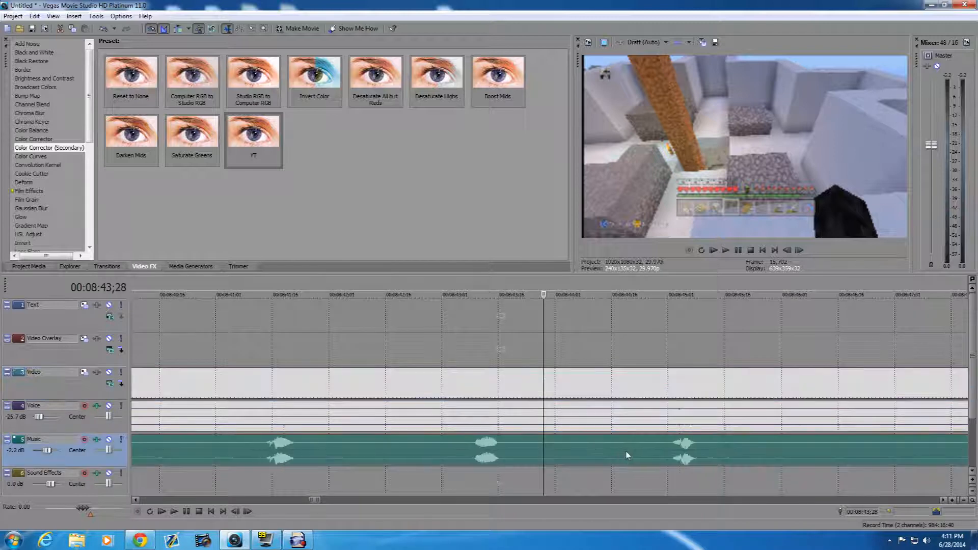
click(626, 450)
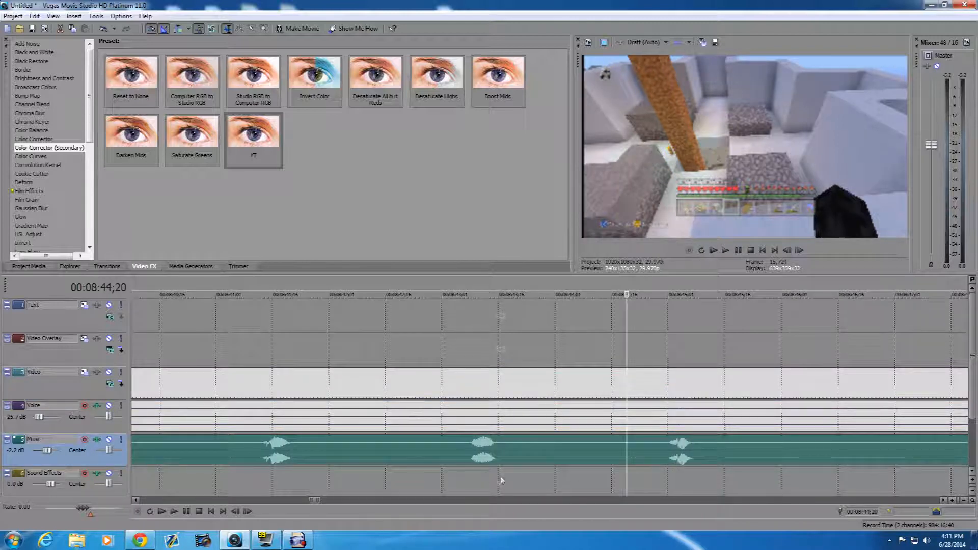
click(174, 511)
click(172, 512)
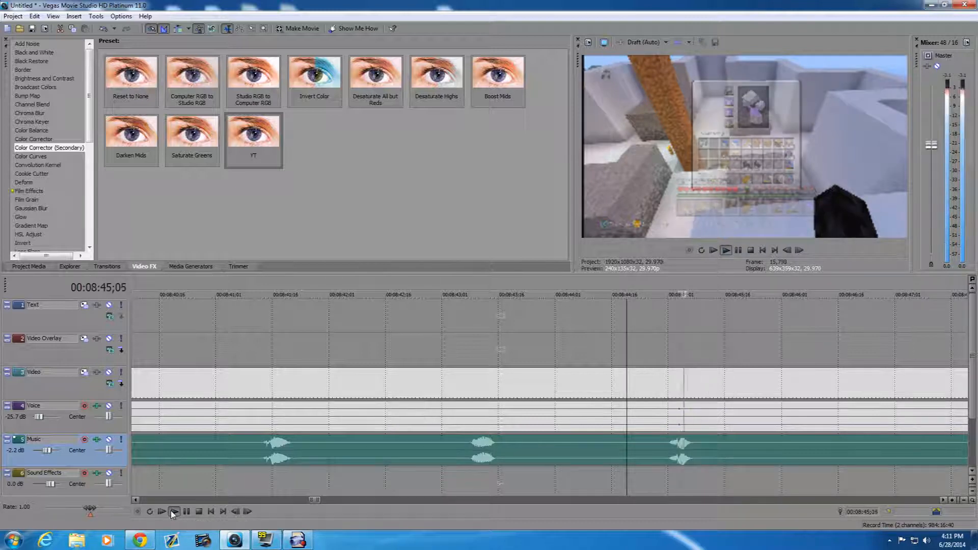
click(173, 512)
scroll(393, 469, down, 5)
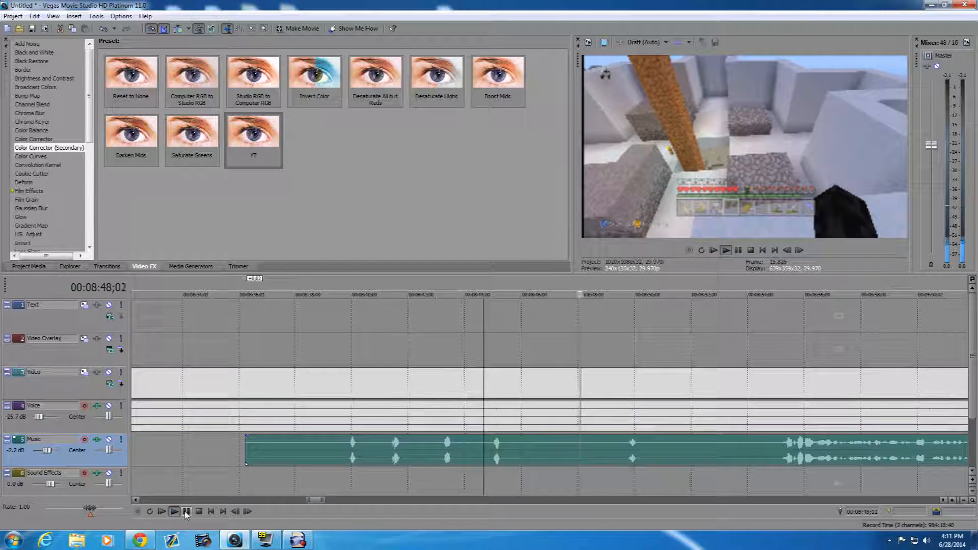
click(186, 512)
- Split the second Music clip and the second gameplay clip with its Voice audio at 00:08:55;06, just before the commentary begins
click(779, 452)
scroll(564, 450, up, 5)
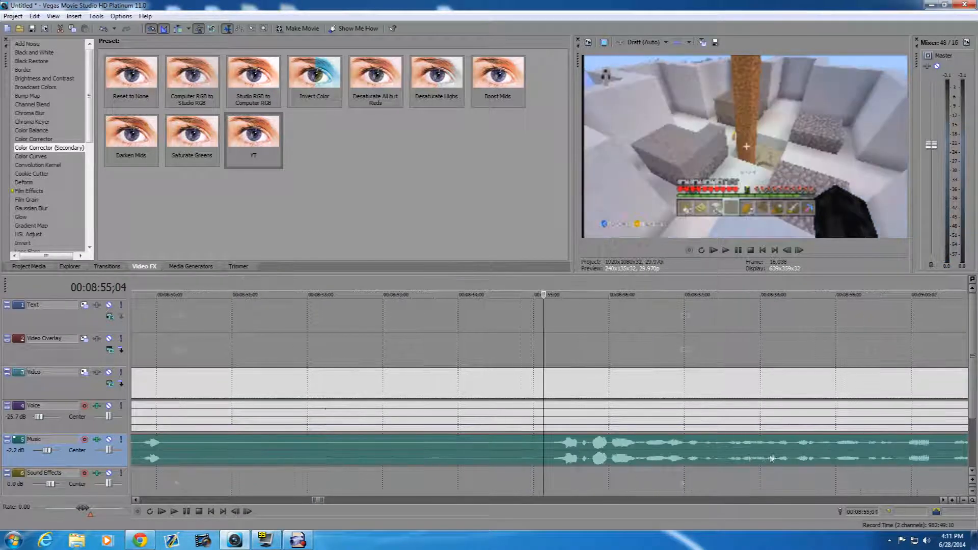
click(549, 450)
click(559, 450)
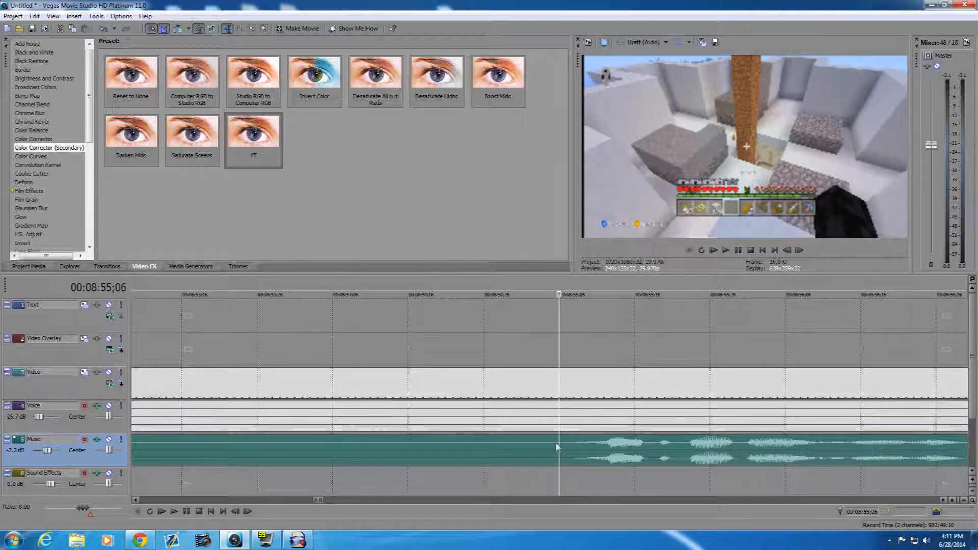
key(s)
click(559, 380)
key(s)
- Delete the second clip's gameplay, Voice and Music pieces before the 00:08:55;06 split
right_click(483, 397)
click(502, 265)
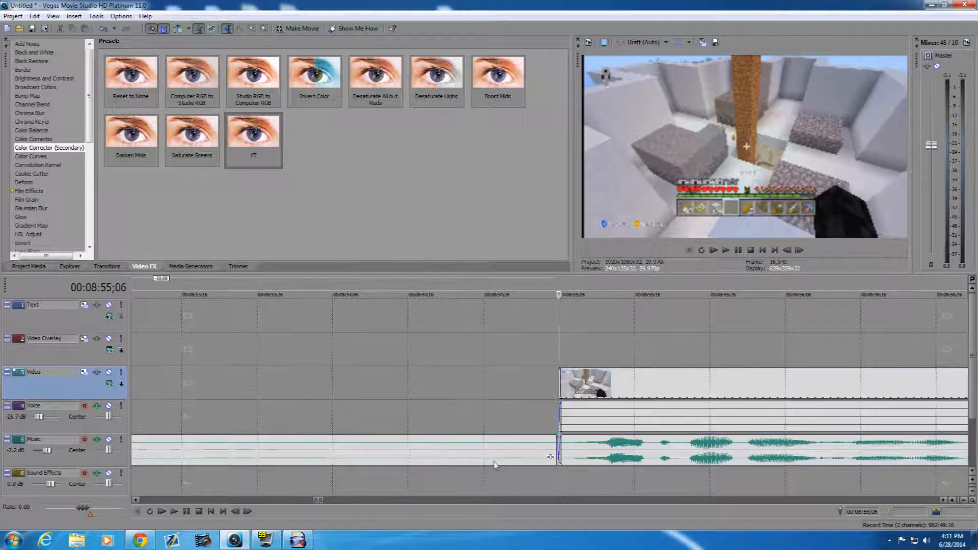
right_click(493, 463)
click(503, 333)
- Close the gap by moving the second gameplay clip and second Music clip against the end of the first clips at 00:07:01;02
scroll(467, 386, down, 7)
scroll(466, 383, down, 5)
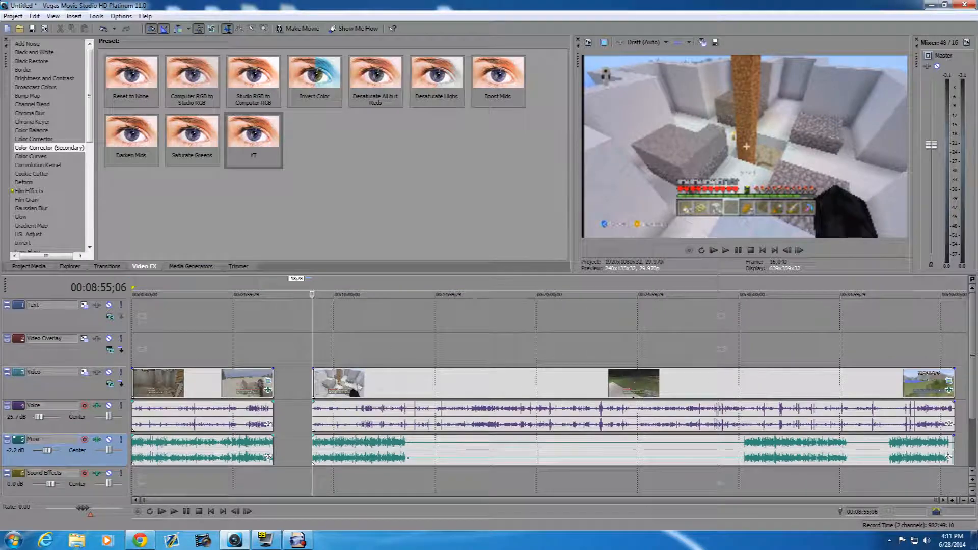
click(272, 375)
double_click(271, 375)
click(272, 374)
drag(342, 383, 316, 385)
drag(344, 451, 310, 447)
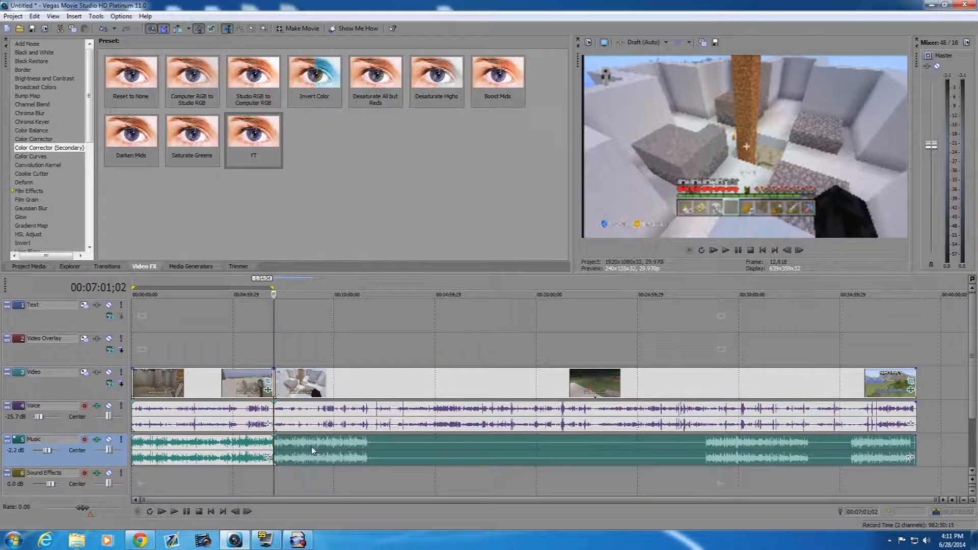
- Split the second Music clip and gameplay clip with its Voice audio at 00:11:37;26, where the commentary pauses
click(370, 452)
scroll(459, 479, up, 5)
scroll(470, 481, up, 4)
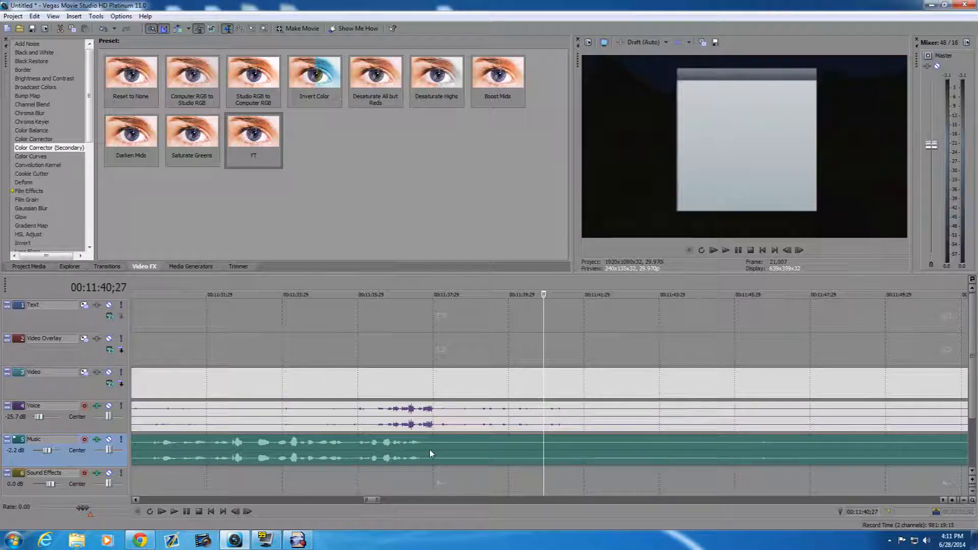
click(429, 449)
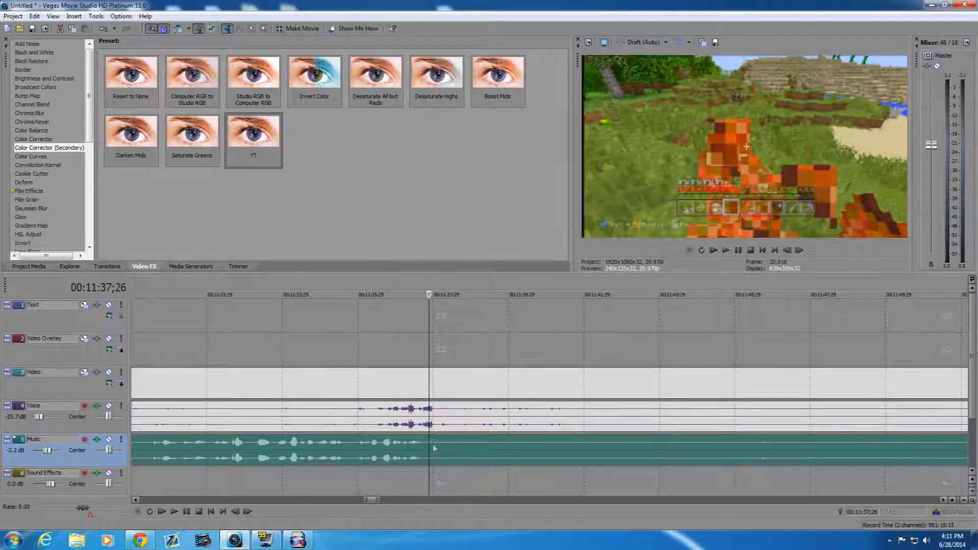
key(s)
click(435, 391)
key(s)
scroll(571, 423, down, 10)
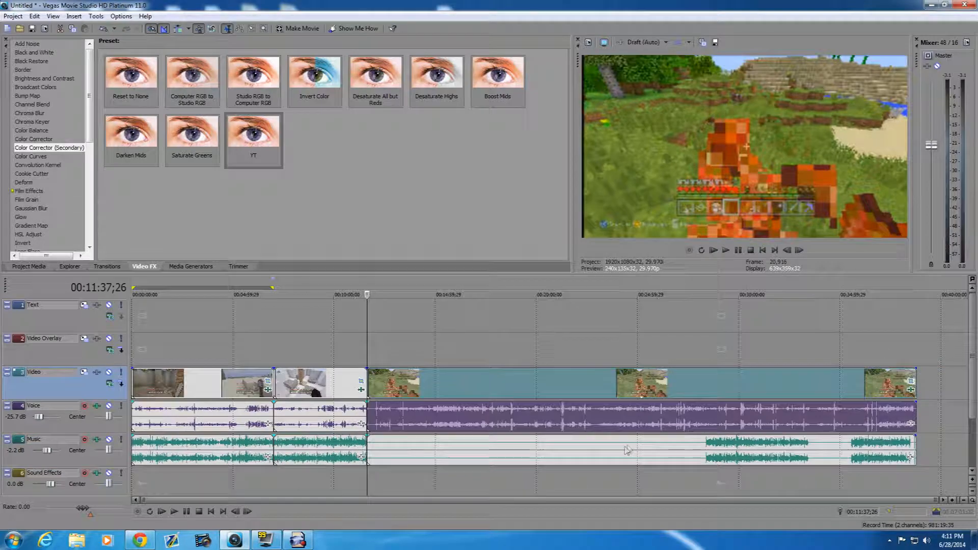
- Split the remaining Music clip and gameplay clip with its Voice audio at 00:28:23;19, just before the commentary resumes
click(705, 455)
scroll(706, 454, up, 10)
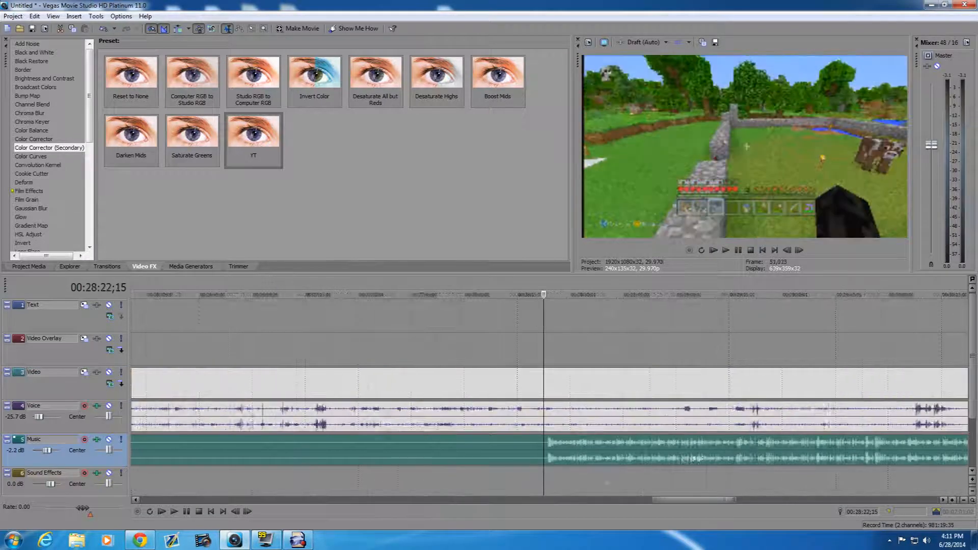
click(671, 449)
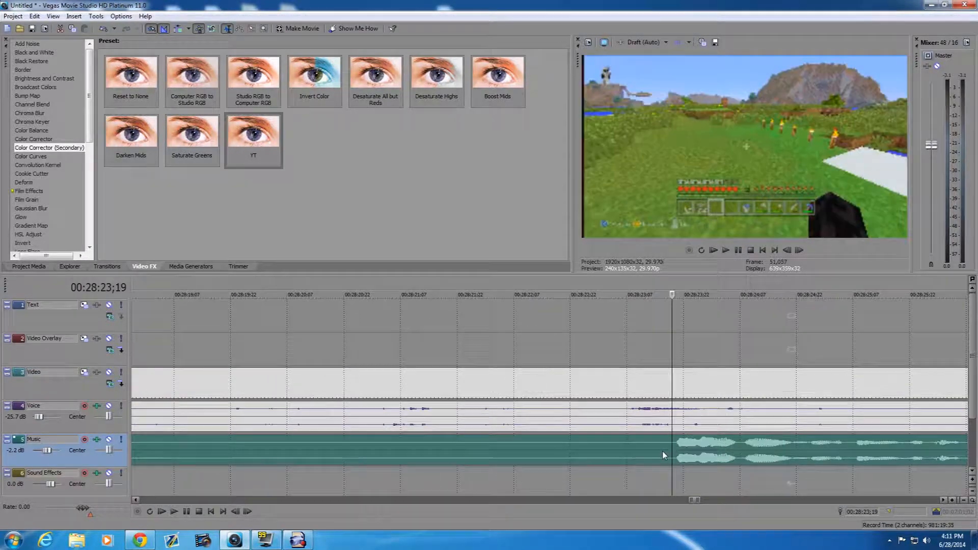
key(s)
click(671, 380)
key(s)
- Delete the silent gameplay, Voice and Music pieces between 00:11:37;26 and the 00:28:23;19 split
right_click(628, 382)
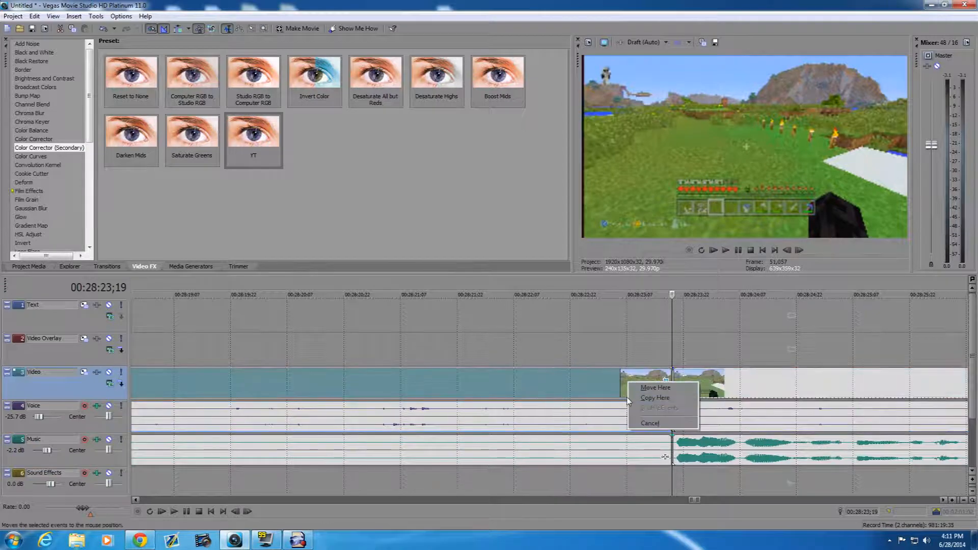
key(Escape)
right_click(578, 386)
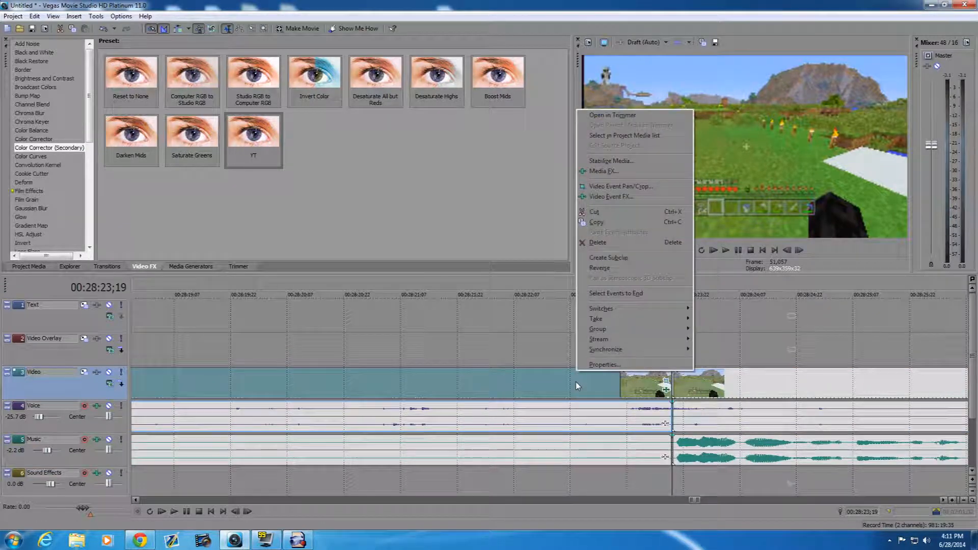
key(d)
right_click(556, 453)
key(Escape)
right_click(514, 453)
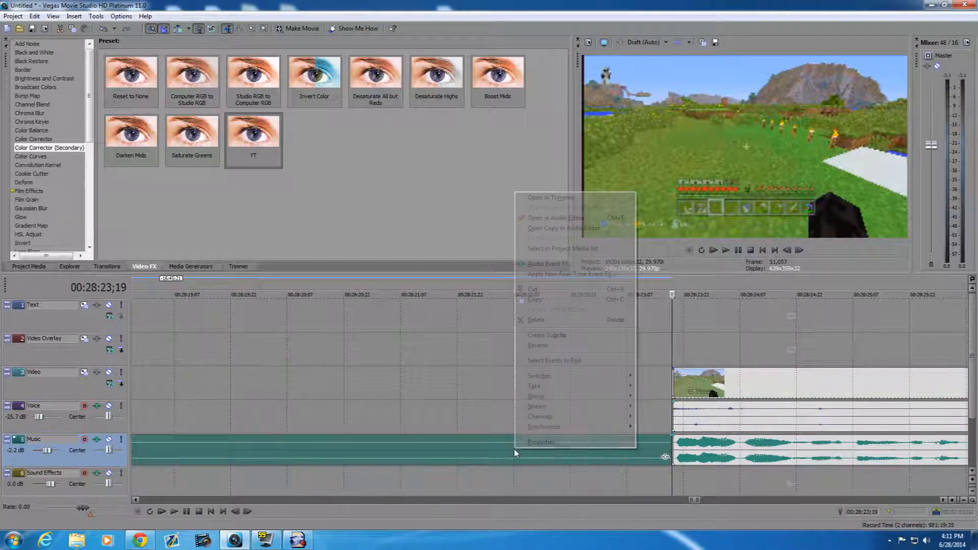
key(d)
- Close the gap by moving the remaining gameplay clip and Music clip against the end of the preceding clips at 00:11:37;26
scroll(395, 365, down, 6)
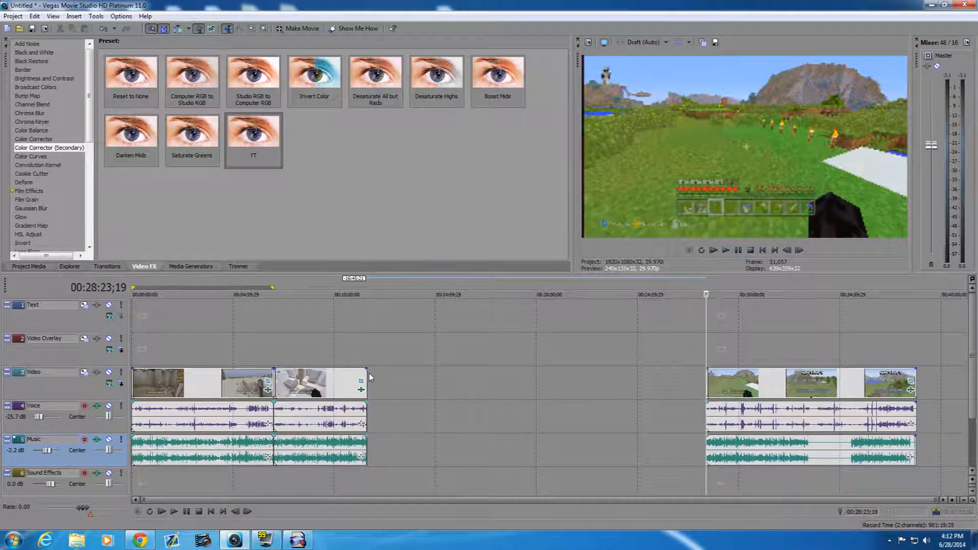
click(364, 373)
drag(773, 399, 430, 399)
drag(718, 444, 384, 458)
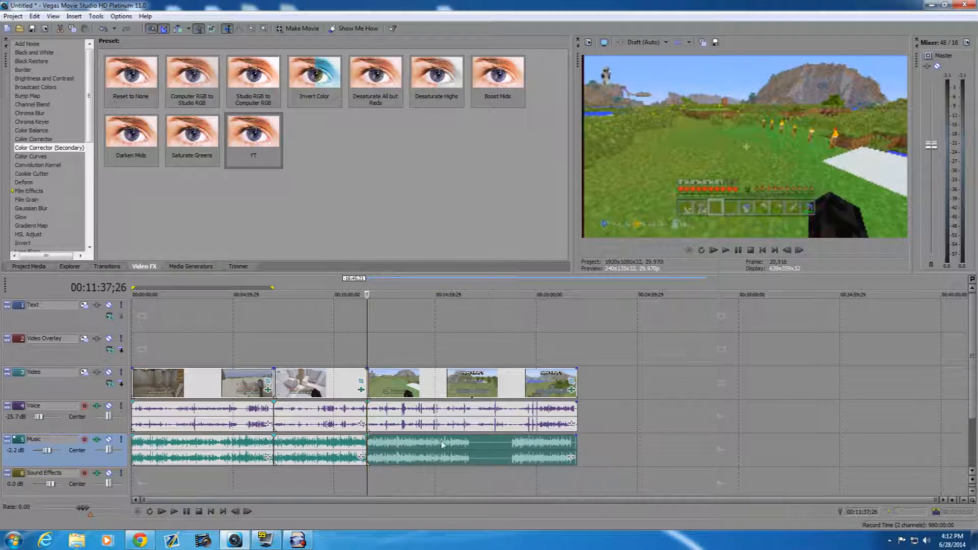
- Split the last Music clip and gameplay clip with its Voice audio at 00:16:40;16, where the commentary pauses
click(473, 454)
scroll(448, 458, up, 8)
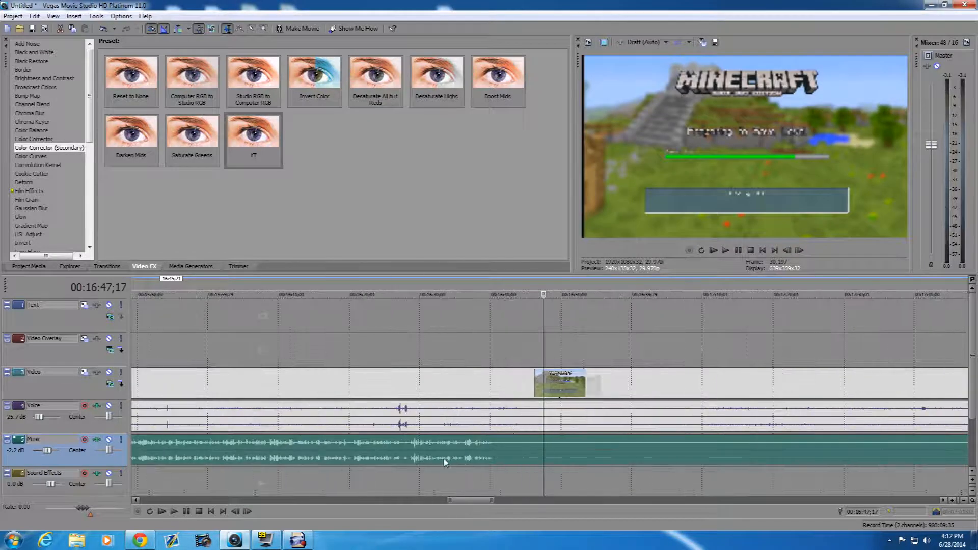
scroll(444, 461, up, 3)
click(410, 452)
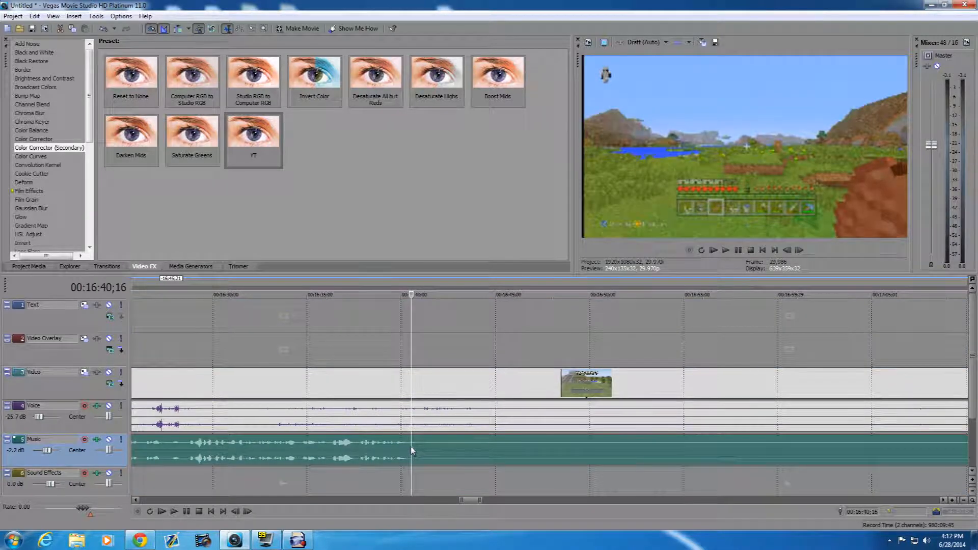
click(413, 446)
key(s)
click(411, 392)
key(s)
- Split the last Music clip and gameplay clip with its Voice audio at 00:18:49;06, just before the commentary starts again
scroll(776, 424, down, 4)
scroll(776, 424, down, 5)
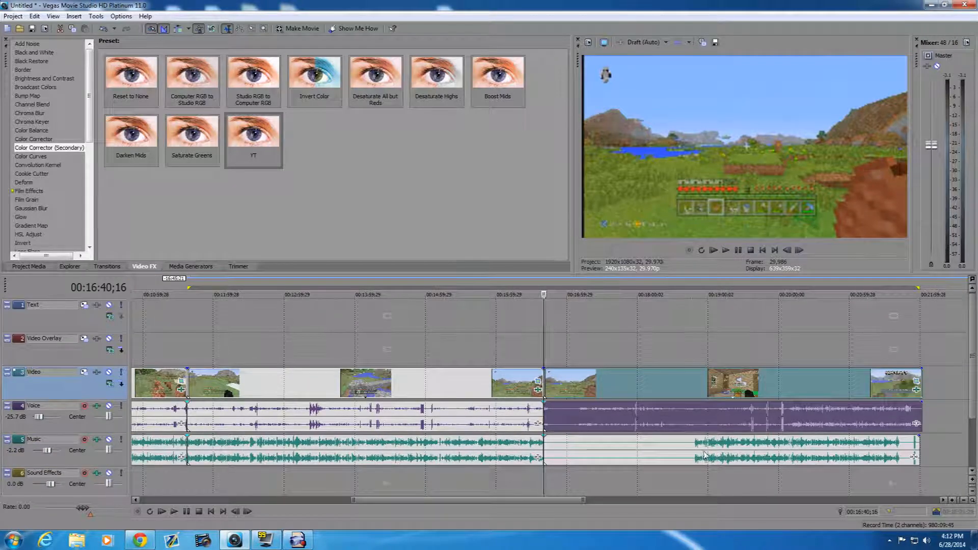
click(696, 455)
scroll(699, 456, up, 15)
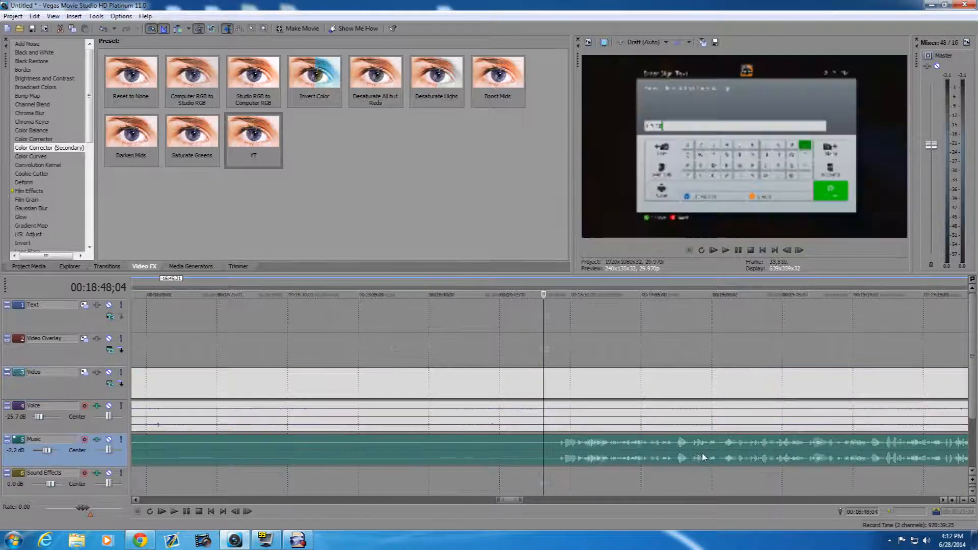
click(701, 456)
click(705, 454)
key(s)
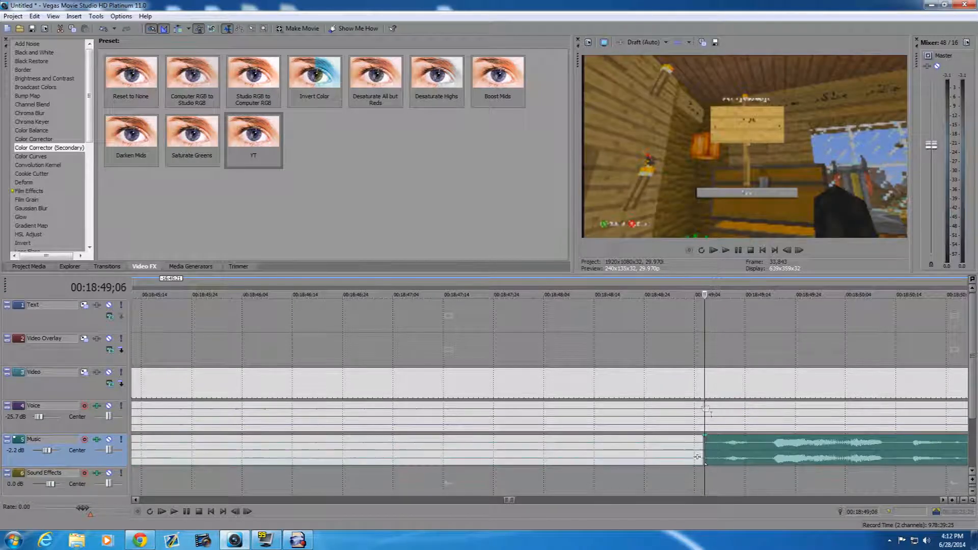
click(702, 389)
key(s)
- Delete the silent gameplay, Voice and Music pieces between 00:16:40;16 and the 00:18:49;06 split
right_click(622, 386)
key(d)
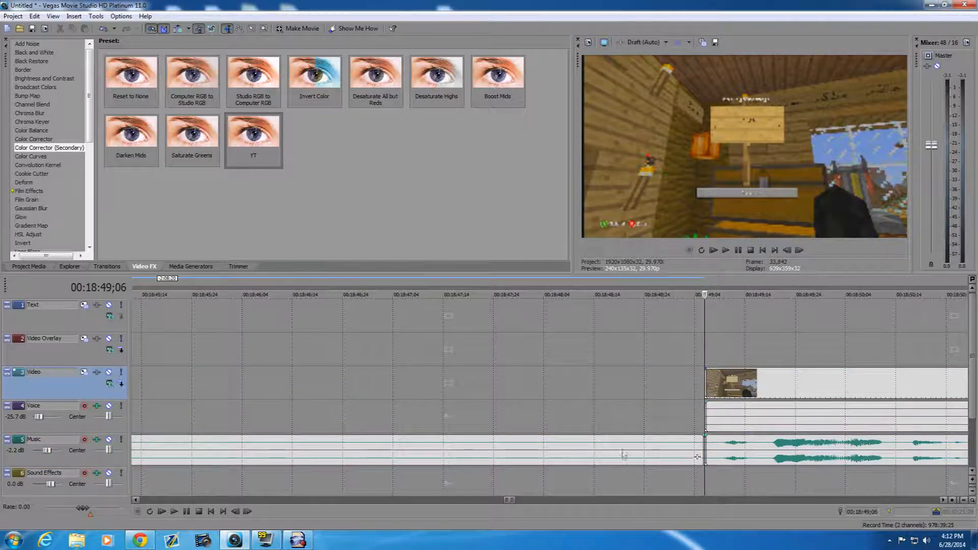
right_click(622, 457)
key(d)
- Move the final gameplay clip and final Music clip against the end of the preceding clips at 00:16:40;16
scroll(553, 405, down, 5)
scroll(545, 401, down, 4)
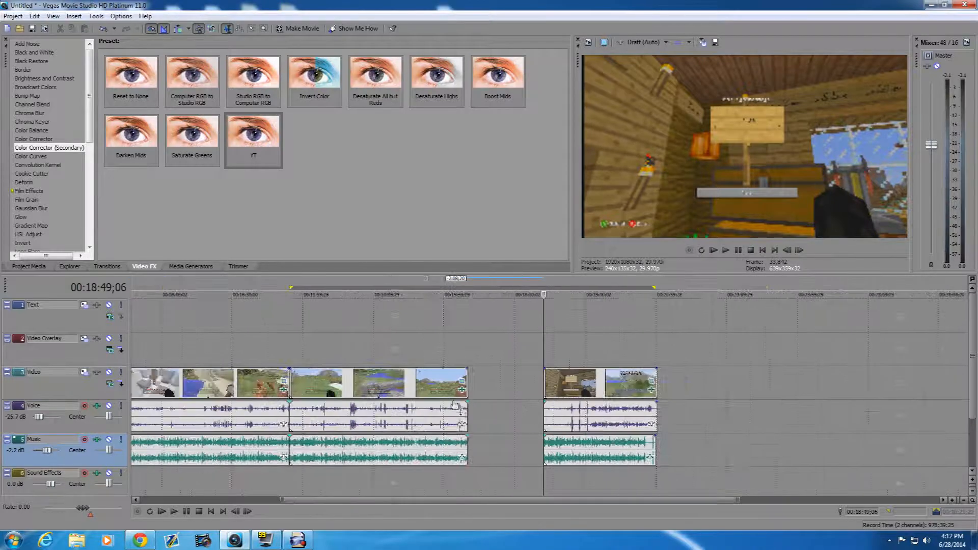
click(467, 373)
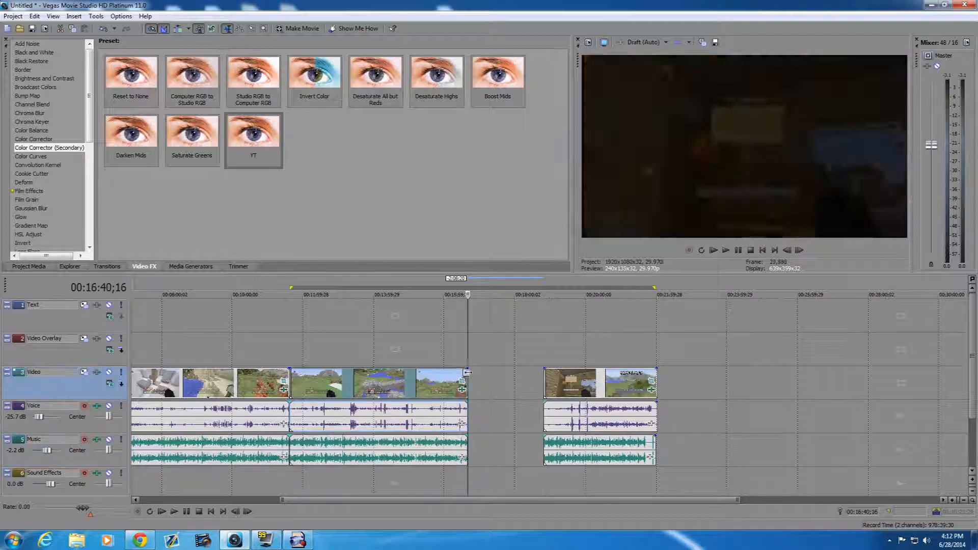
drag(596, 390, 518, 392)
drag(560, 446, 481, 445)
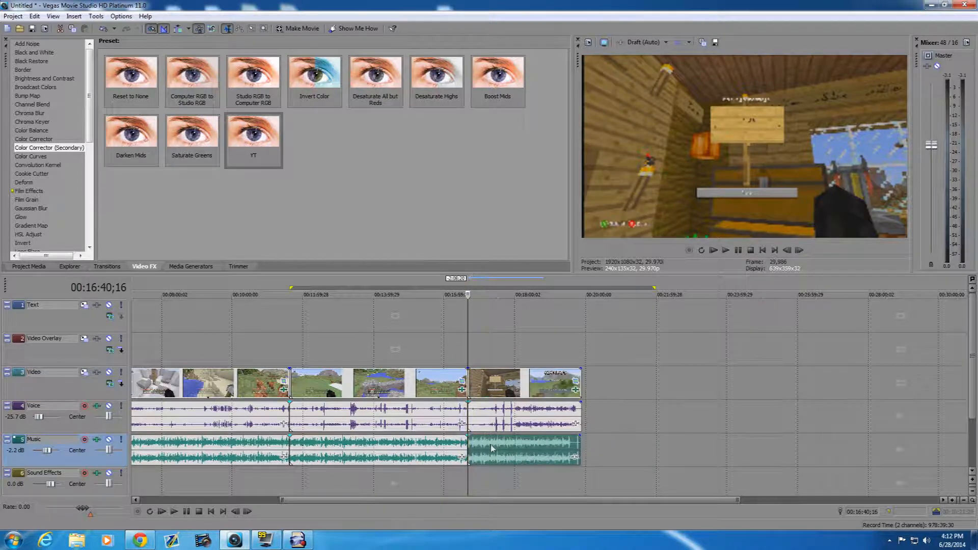
- Split the final Music clip and gameplay clip with its Voice audio at 00:19:33;22, where the commentary ends
click(573, 447)
scroll(567, 451, up, 12)
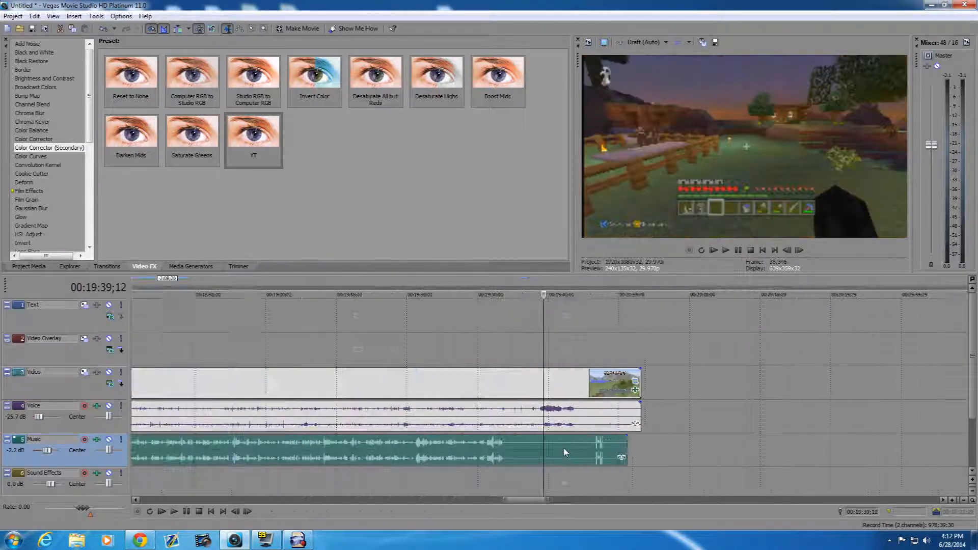
scroll(514, 451, down, 3)
click(439, 448)
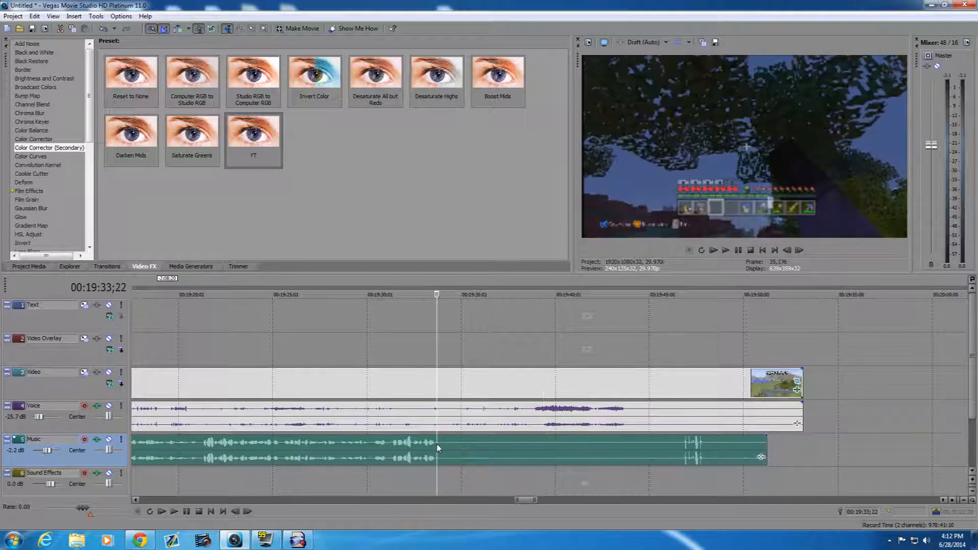
key(s)
click(438, 381)
key(s)
- Delete the leftover gameplay, Voice and Music pieces after the 00:19:33;22 split
right_click(461, 386)
key(d)
right_click(468, 453)
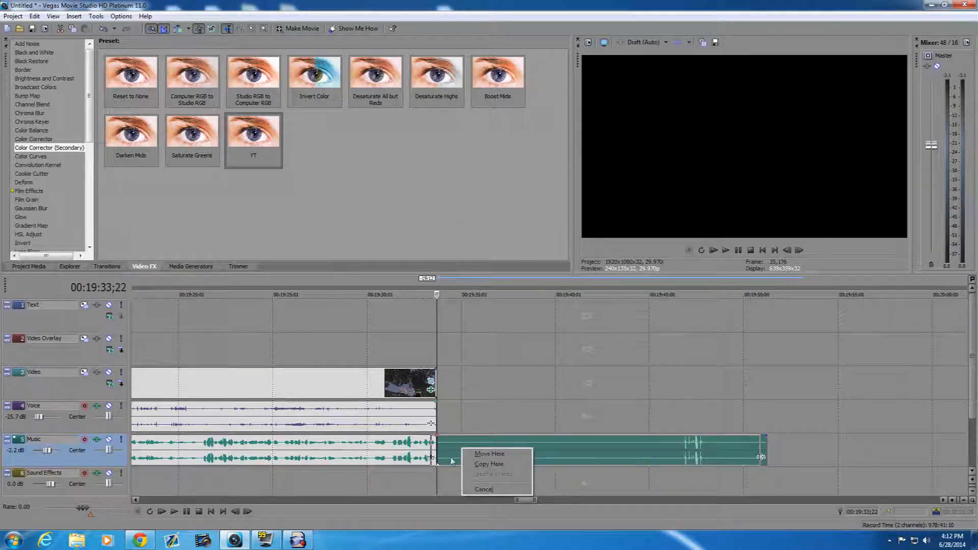
right_click(457, 443)
key(d)
- Add the (Legacy) Text preset Leave a Like to the Video Overlay track, ending together with the last gameplay clip
scroll(534, 378, down, 10)
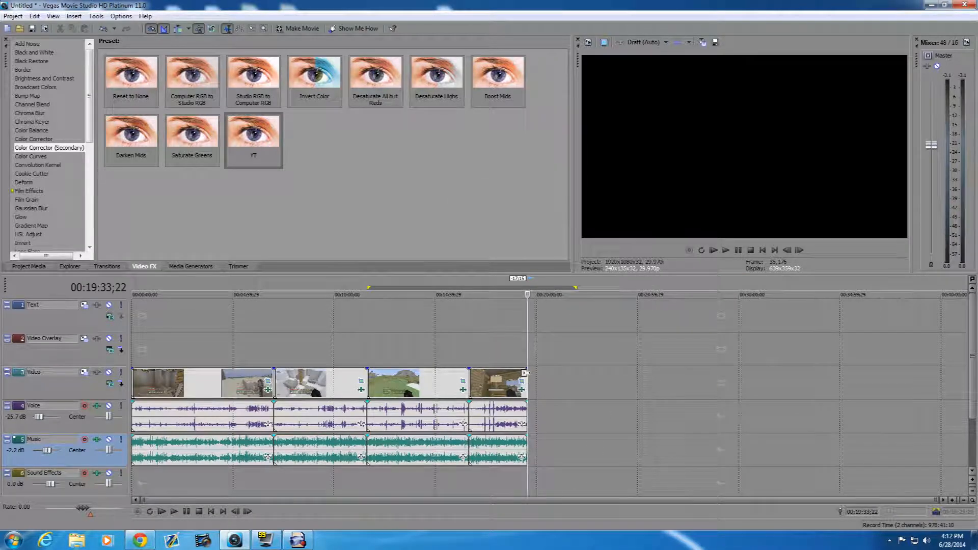
click(525, 378)
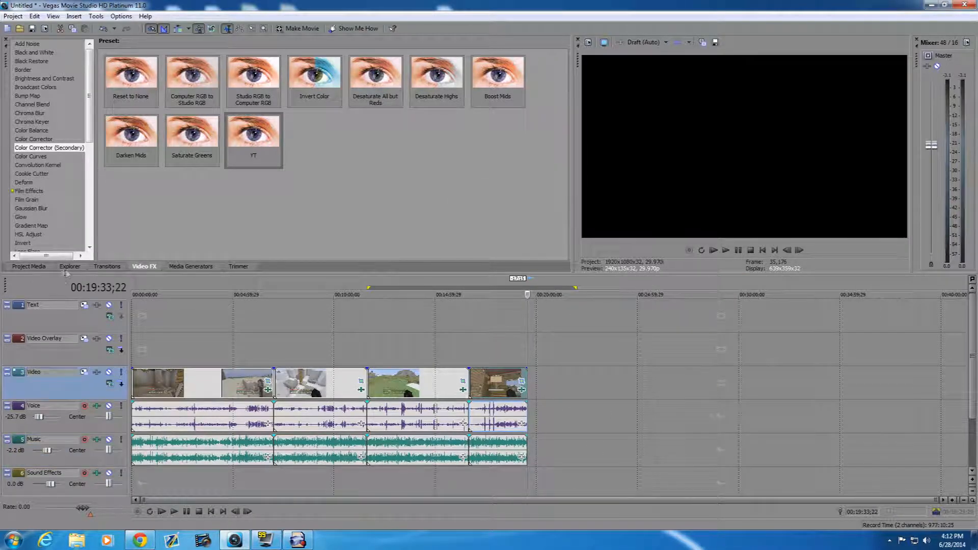
click(203, 268)
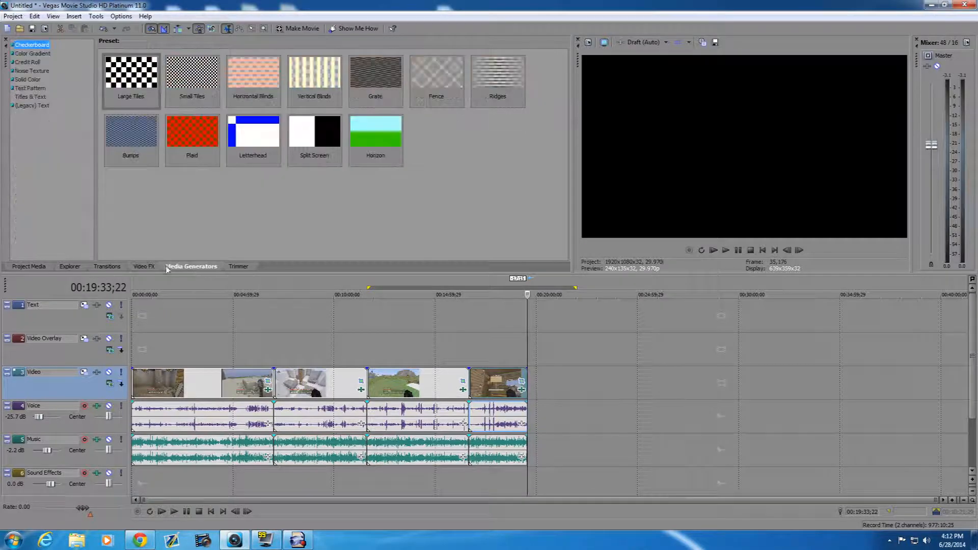
click(26, 107)
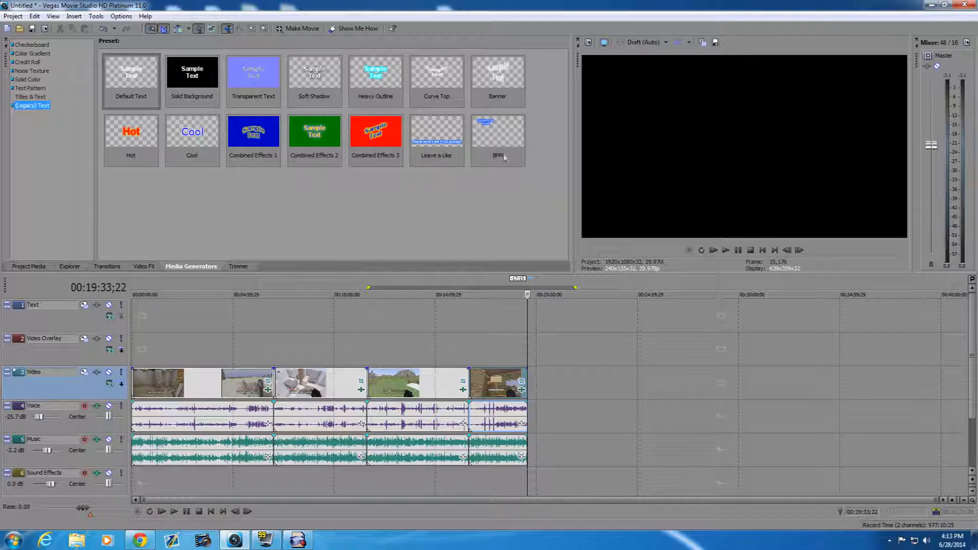
drag(417, 125, 465, 227)
drag(513, 332, 526, 360)
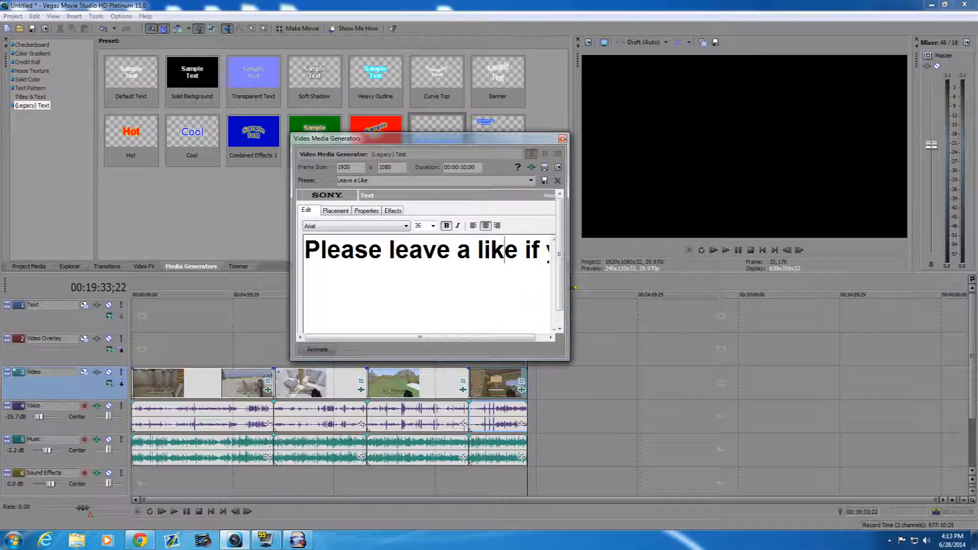
drag(504, 252, 439, 278)
click(563, 139)
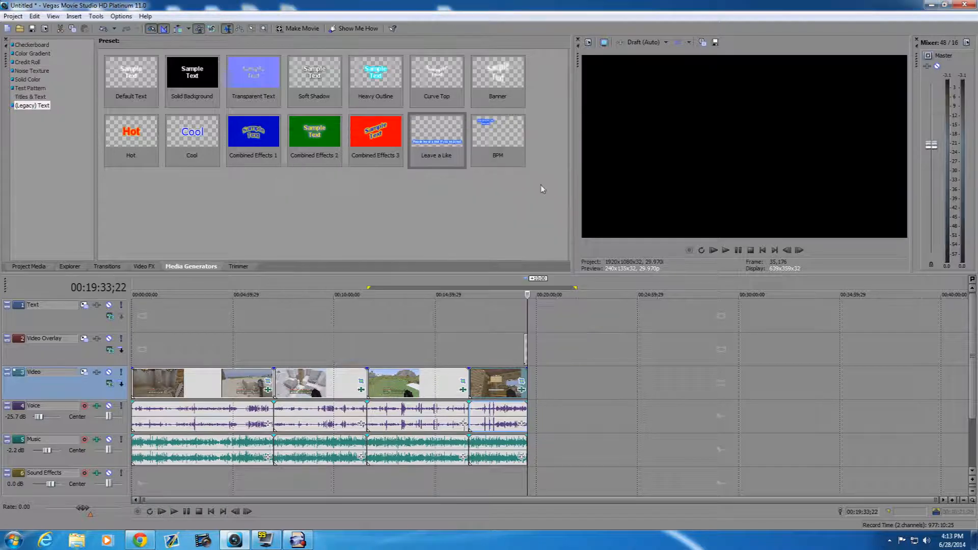
- Show the Leave a Like text in the preview at 00:19:28;13 and set the preview quality to Best (Full)
scroll(555, 387, up, 5)
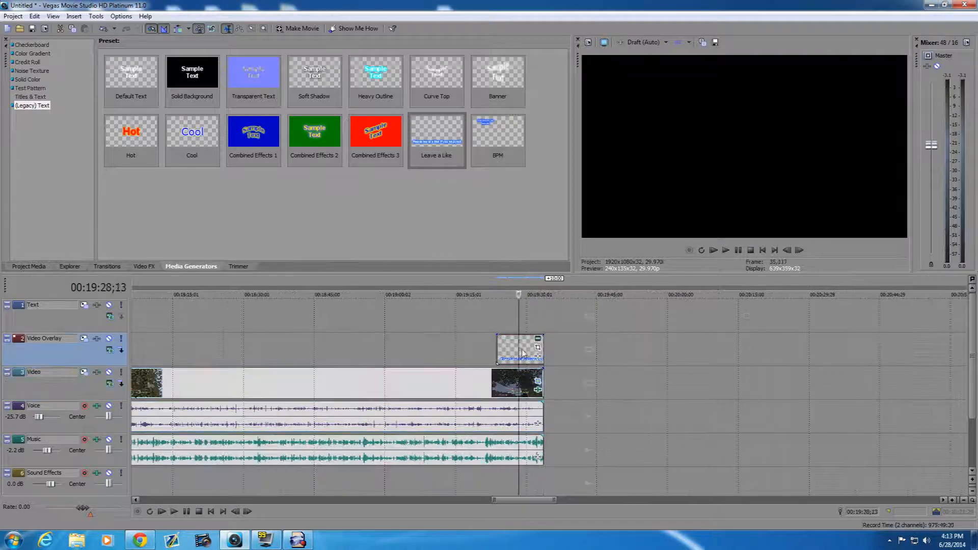
click(519, 349)
click(646, 42)
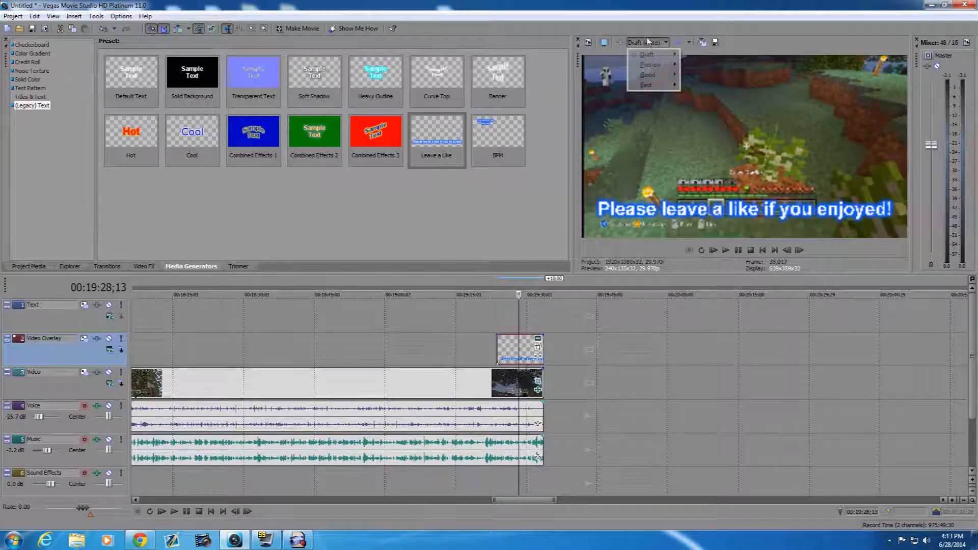
mouse_move(657, 85)
click(716, 96)
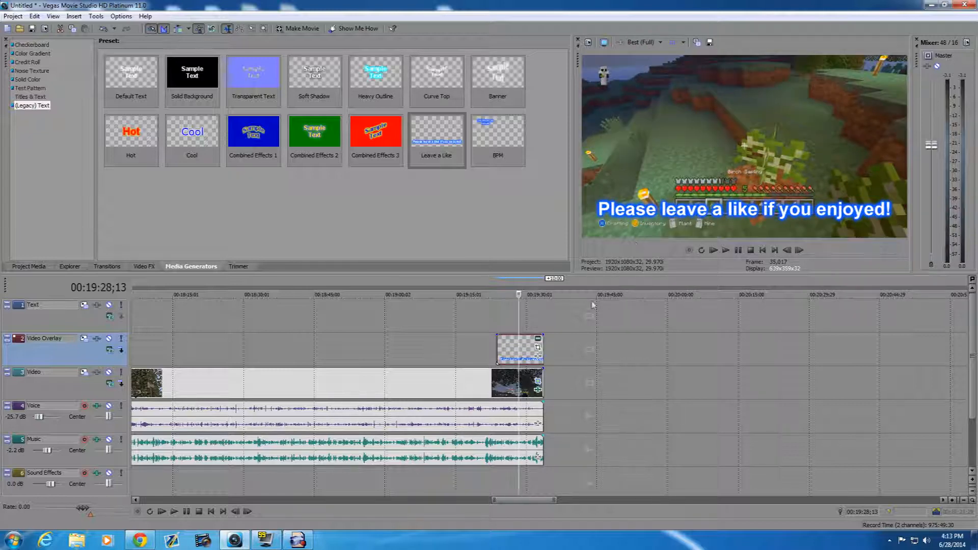
- Review the Leave a Like text's wording, placement, colour properties and outline effects in its generator settings
click(539, 342)
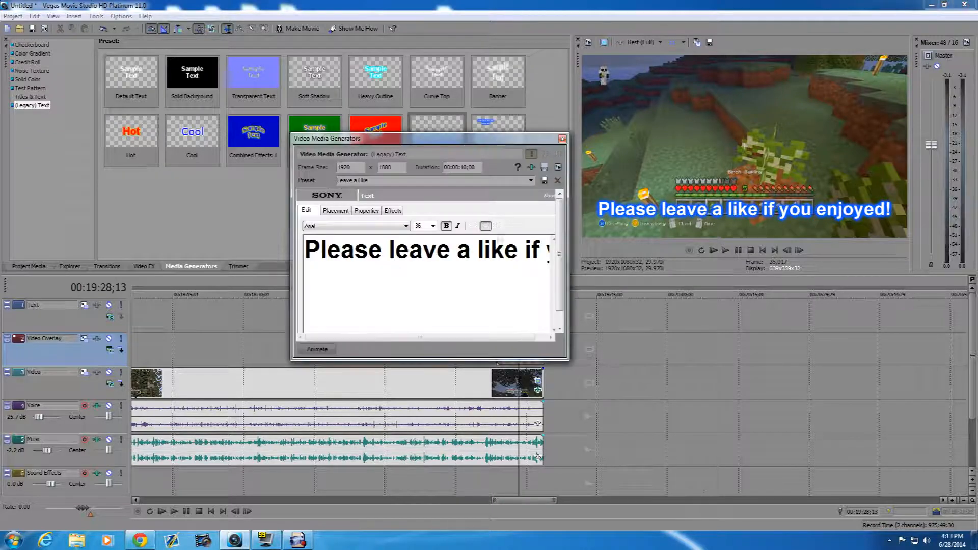
drag(383, 251, 436, 260)
click(336, 210)
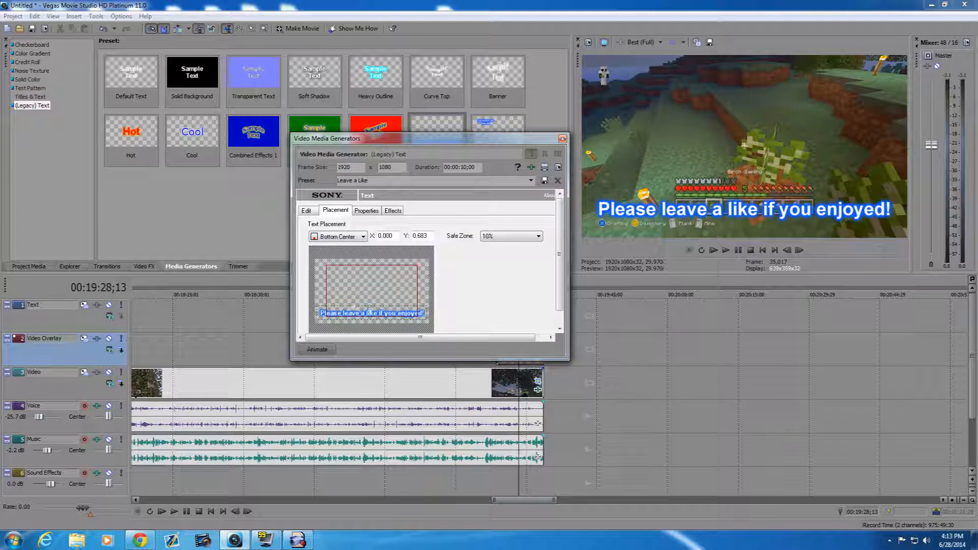
click(367, 210)
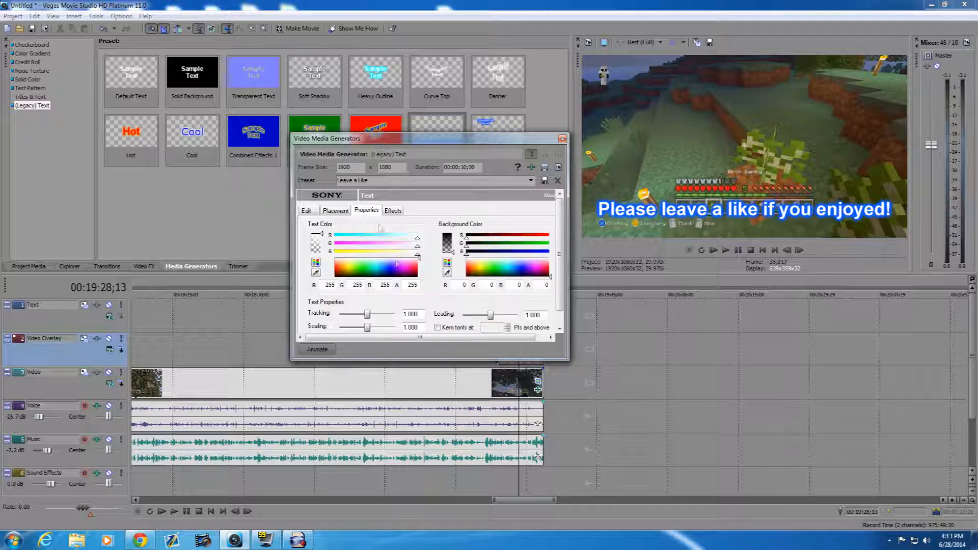
click(392, 210)
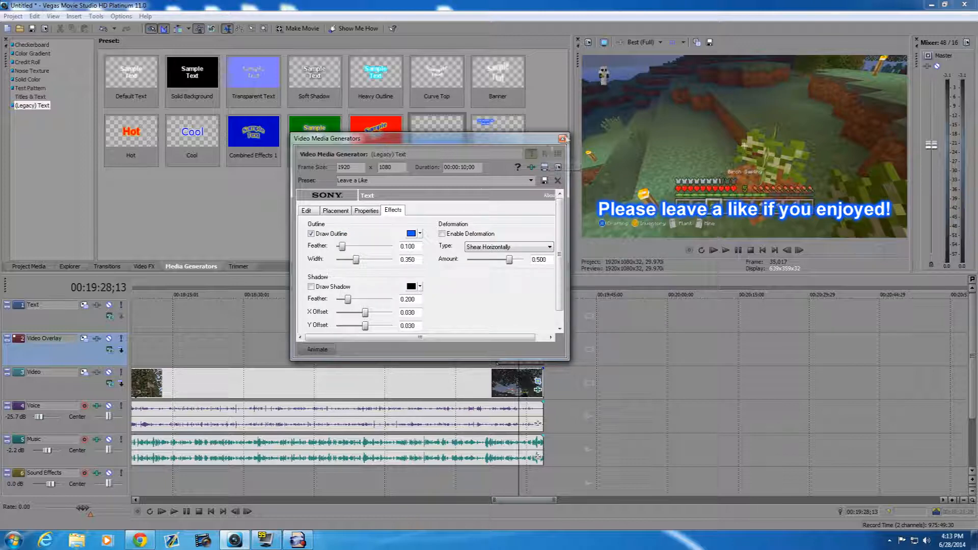
click(563, 138)
- Give the Leave a Like text a fade-in of about one second and place the playhead before it at 00:19:21;17
scroll(467, 340, up, 5)
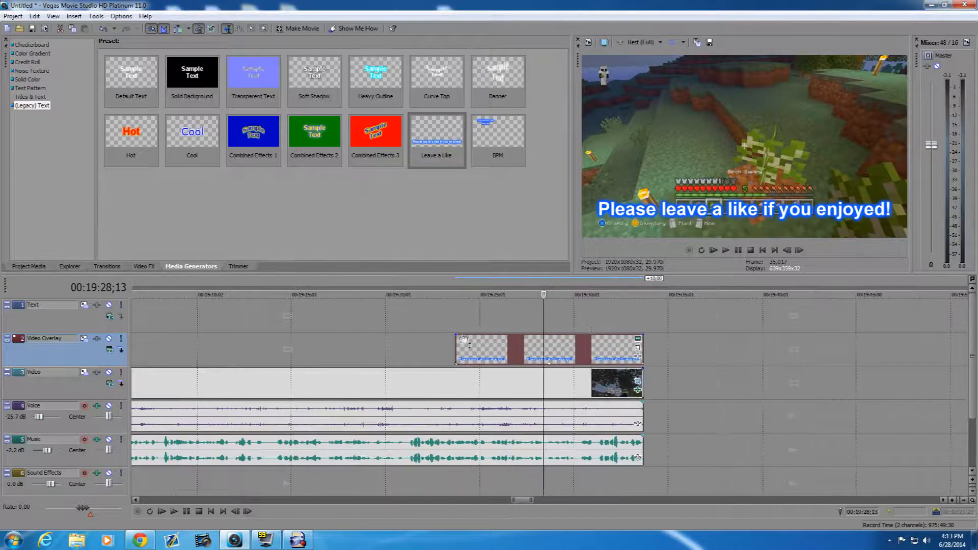
drag(453, 336, 474, 339)
click(414, 341)
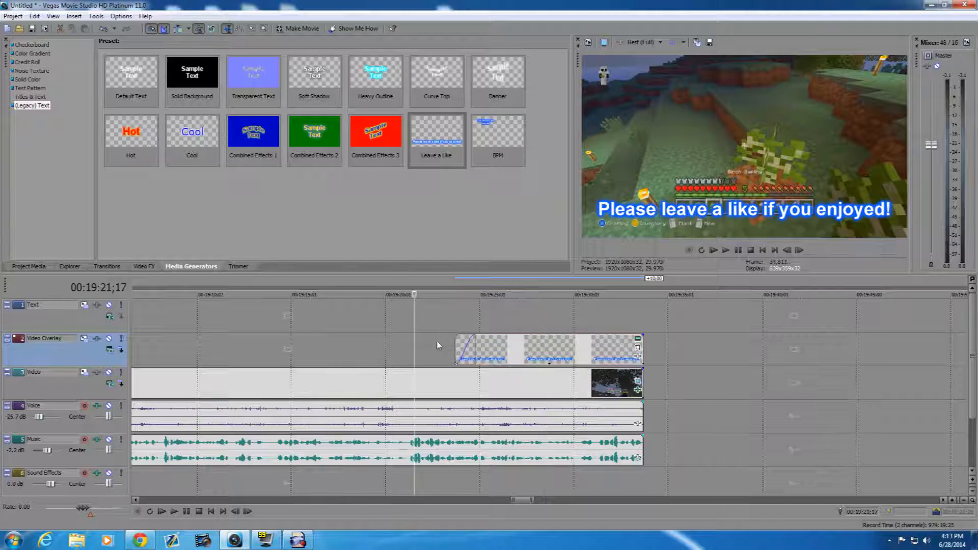
- Mute the Music and Voice tracks and play the Leave a Like text's fade-in from 00:19:22;21
click(435, 343)
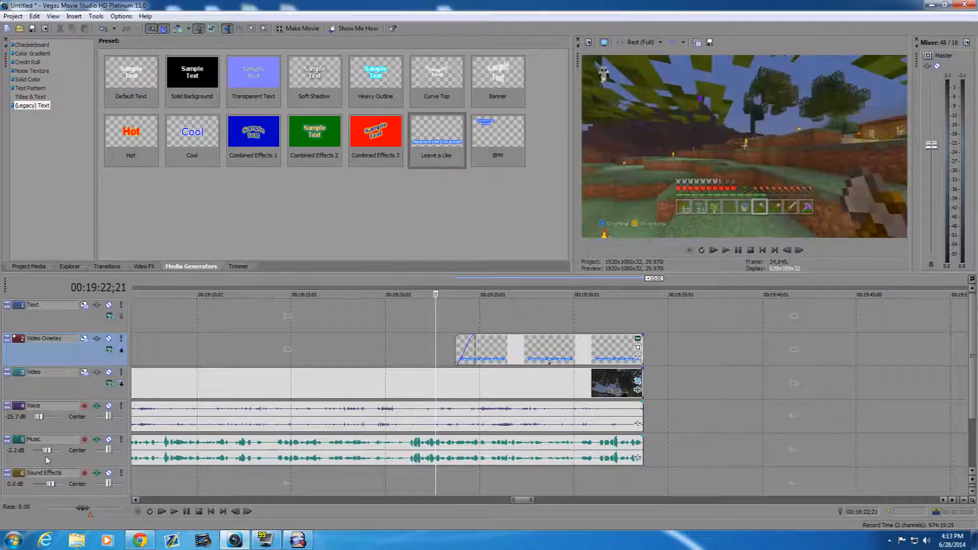
click(109, 439)
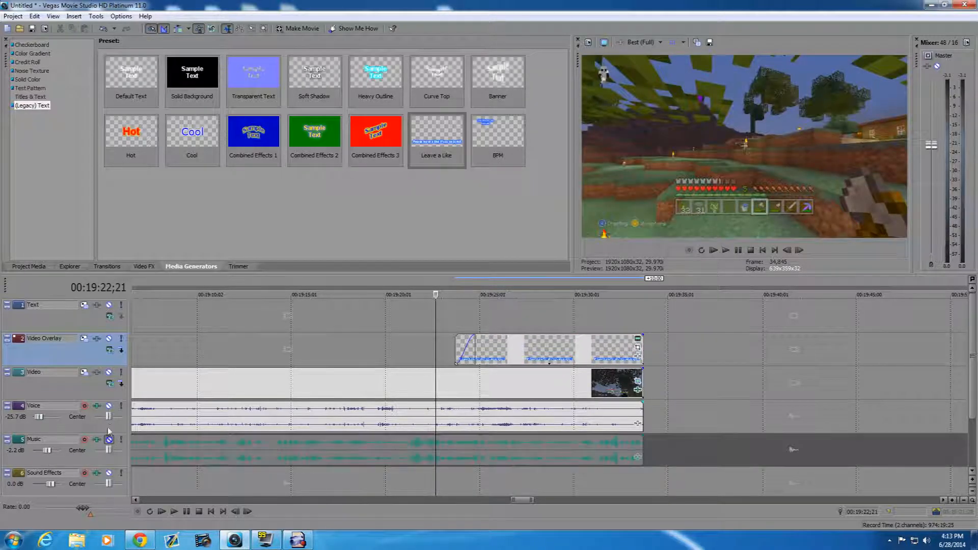
click(109, 406)
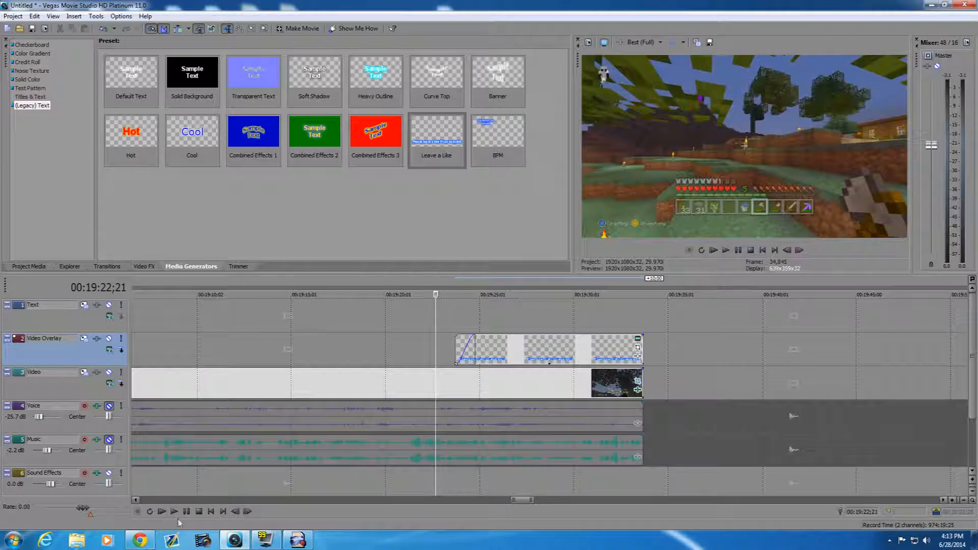
click(174, 511)
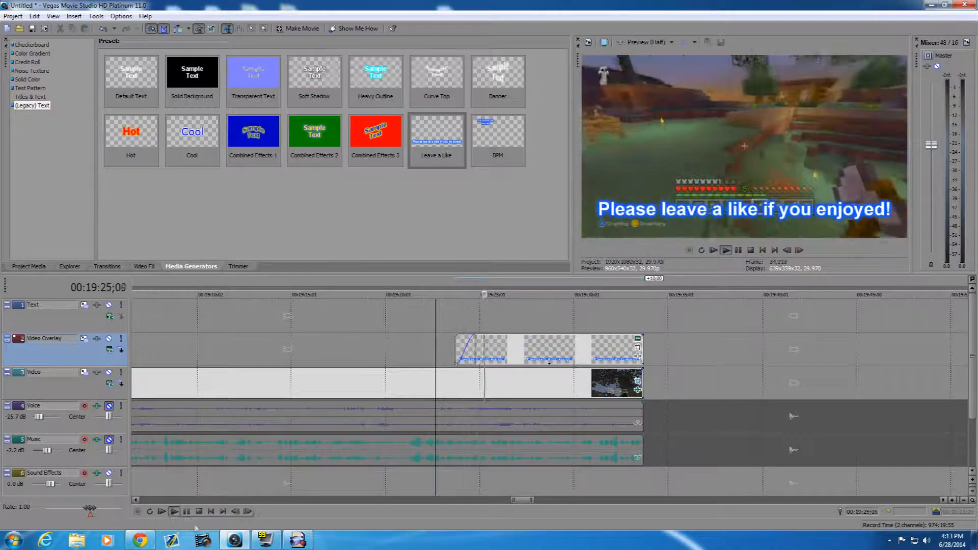
key(Return)
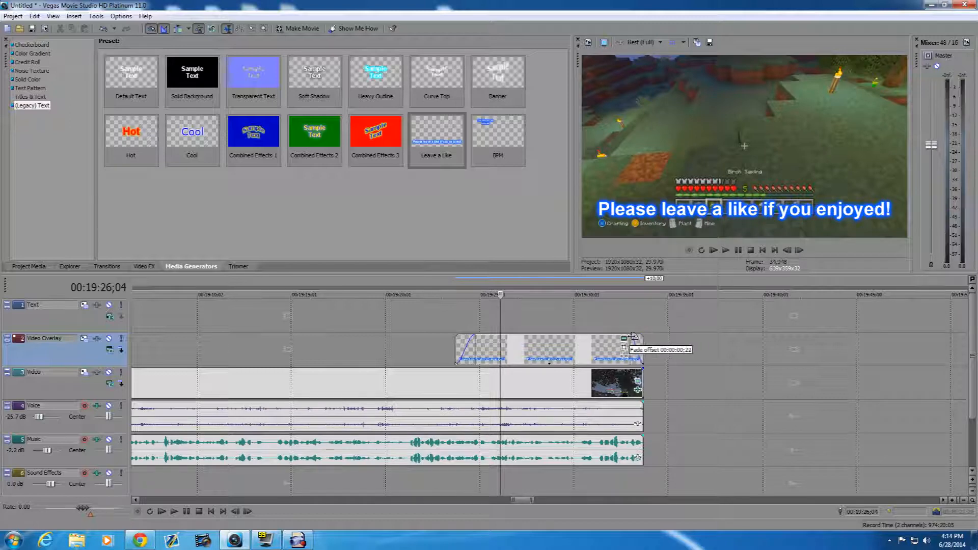
- Give the Leave a Like text a fade-out of about 22 frames and return the playhead to the project start
drag(644, 336, 630, 335)
scroll(623, 352, down, 8)
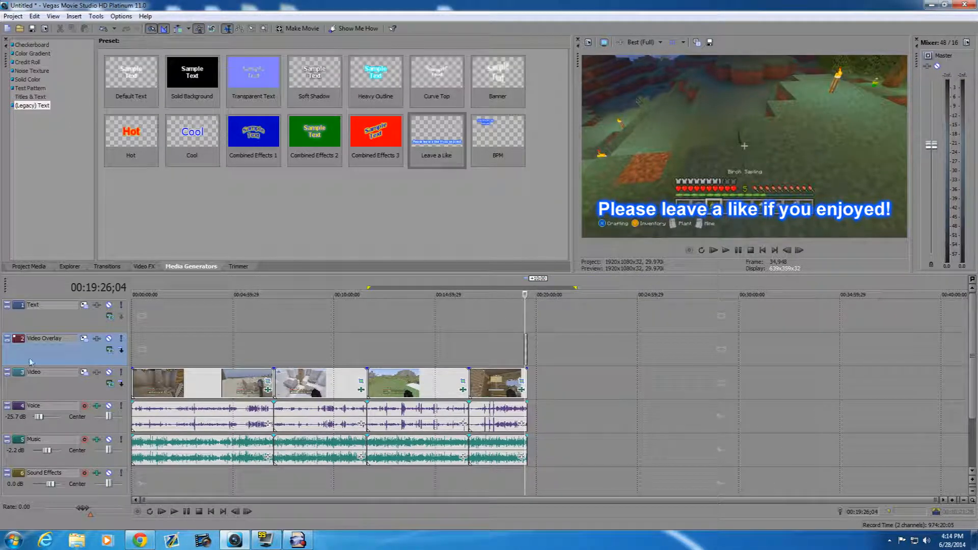
click(136, 356)
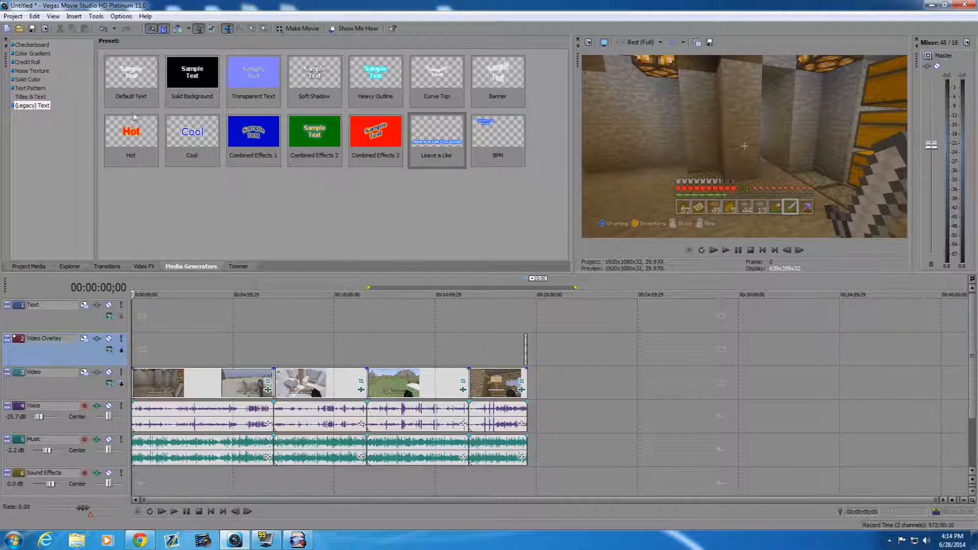
click(15, 16)
mouse_move(37, 17)
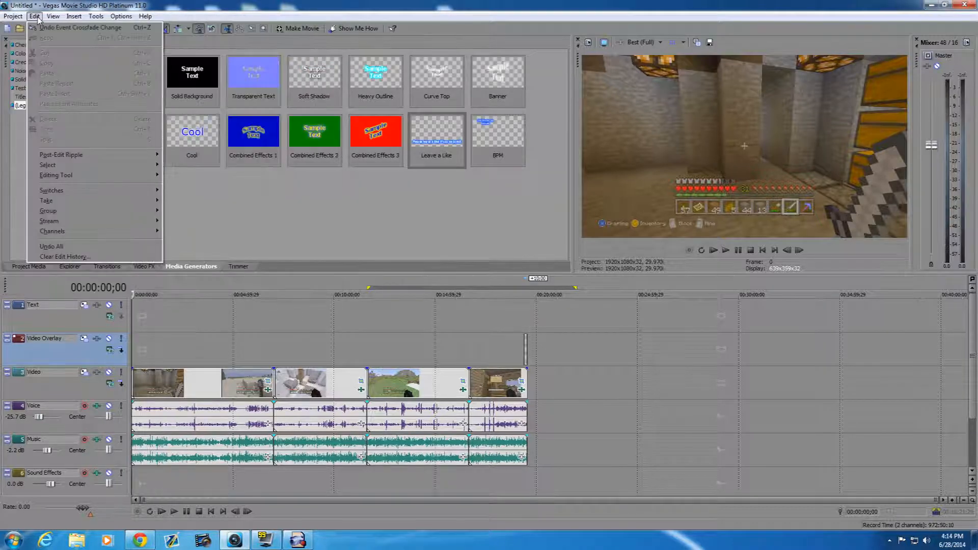
click(50, 5)
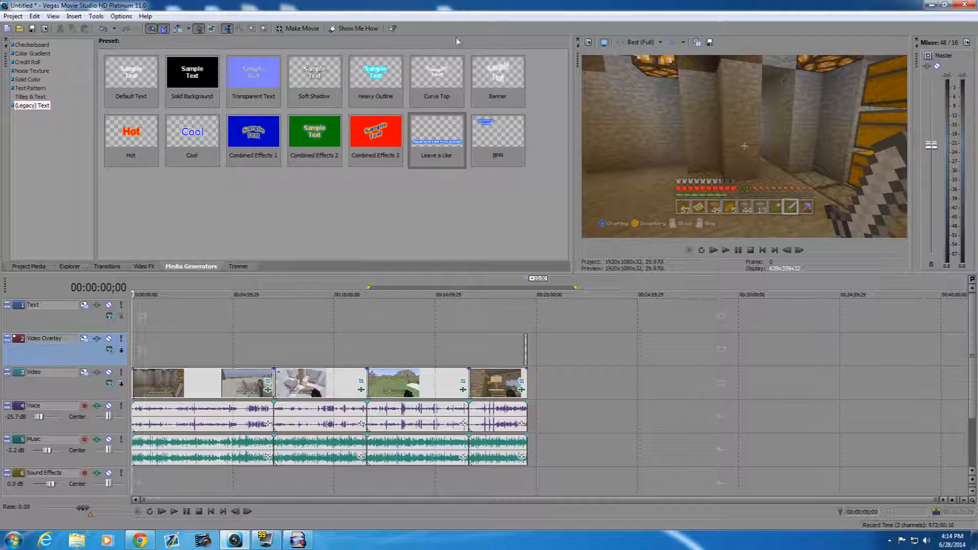
- Set the full-resolution rendering quality to Best in the project's video properties
click(589, 44)
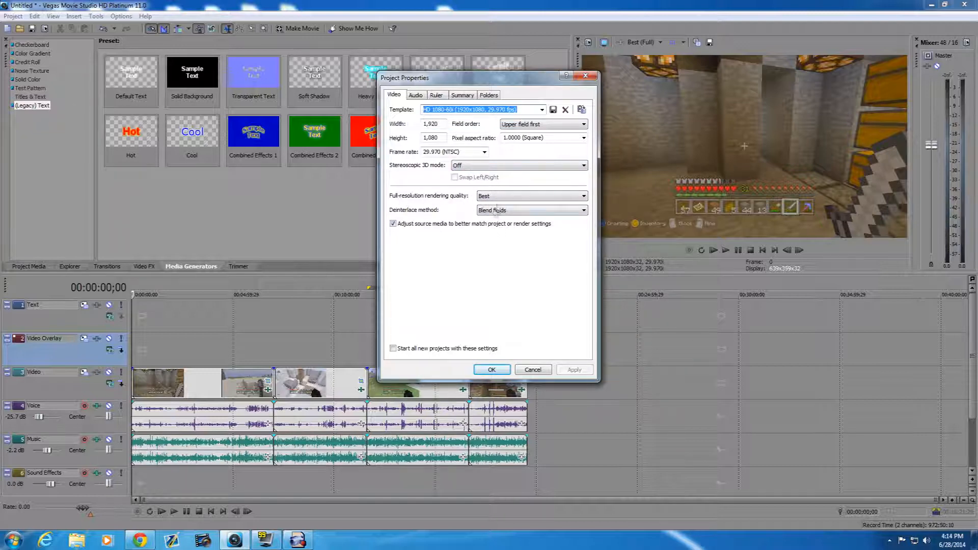
click(498, 194)
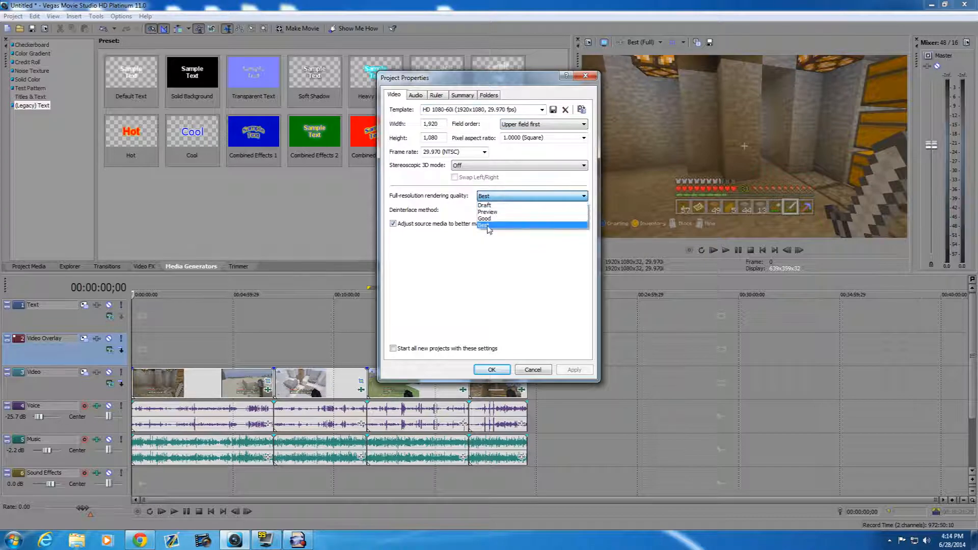
click(484, 231)
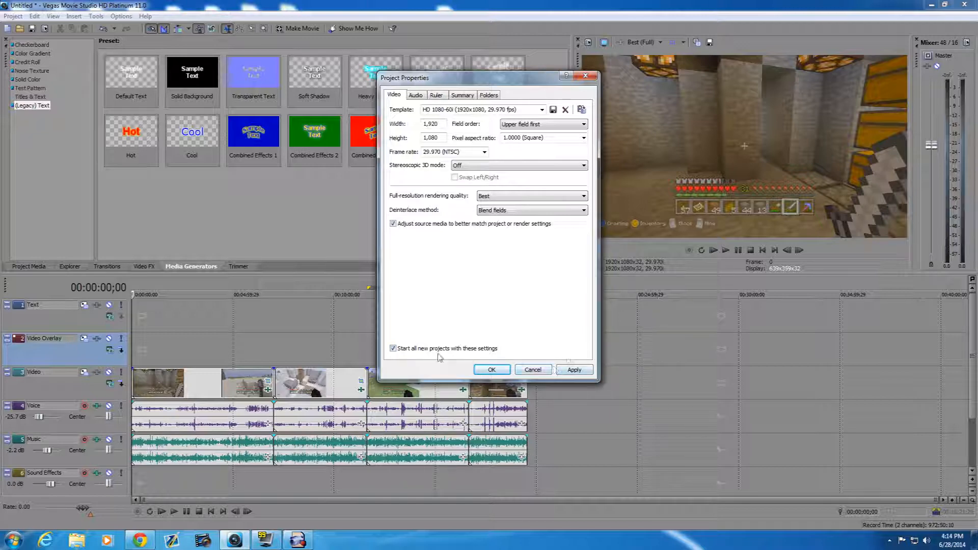
- Look through the project's audio, ruler, summary and folder properties
click(425, 98)
click(441, 98)
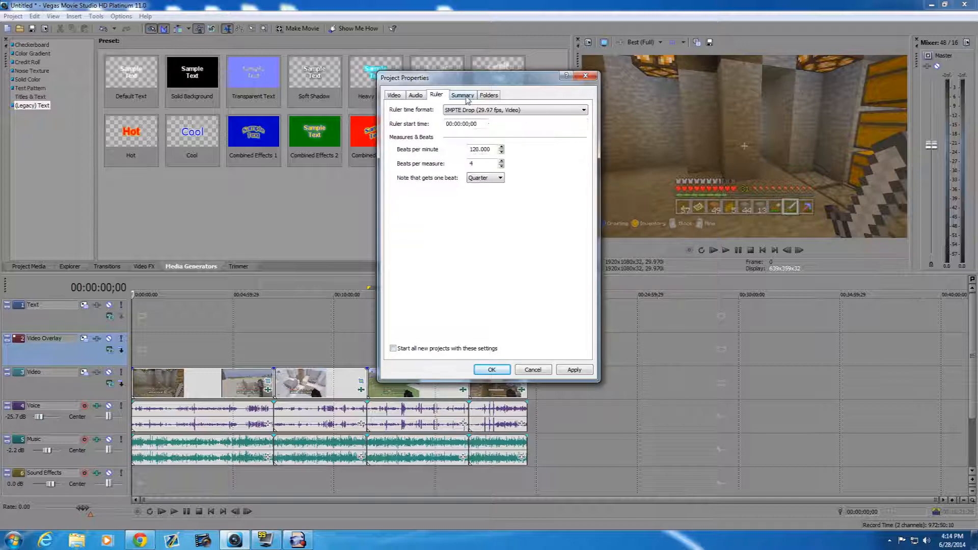
click(462, 96)
click(489, 96)
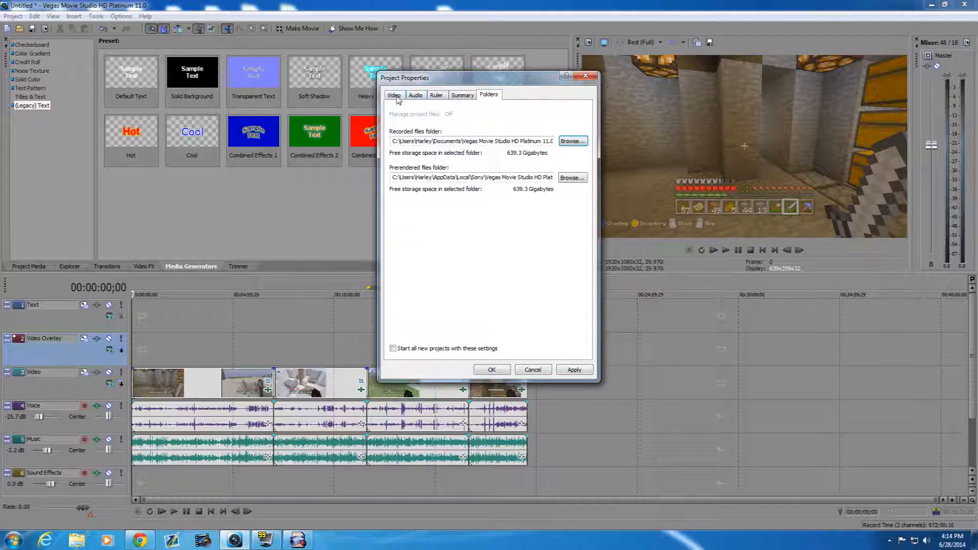
- Apply the HD 1080-60i (1920x1080, 29.970 fps) video template and use these properties for all new projects
click(395, 95)
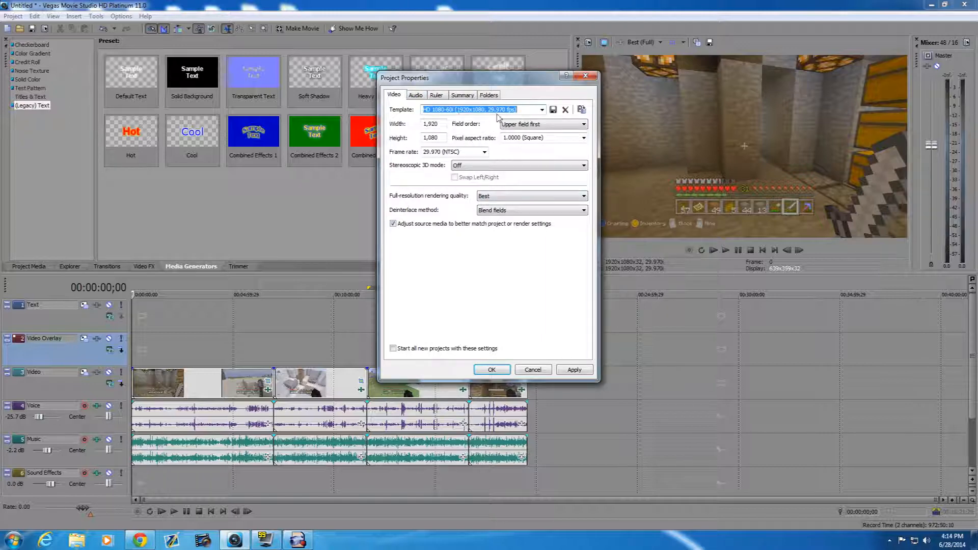
click(541, 110)
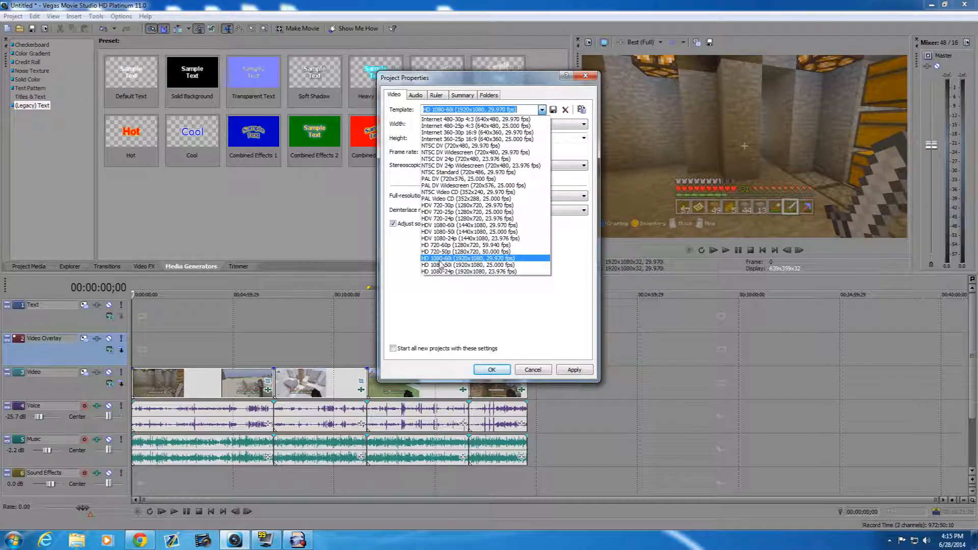
click(496, 259)
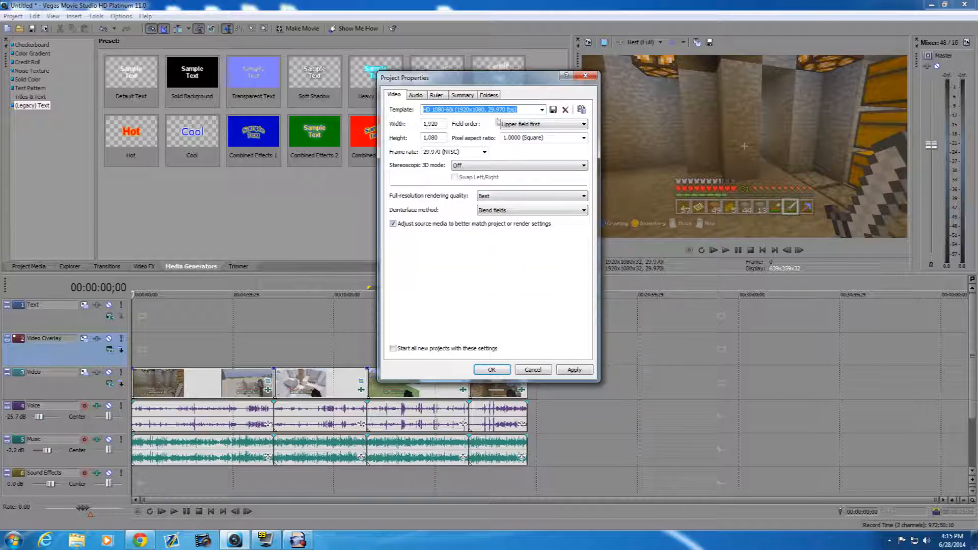
click(575, 370)
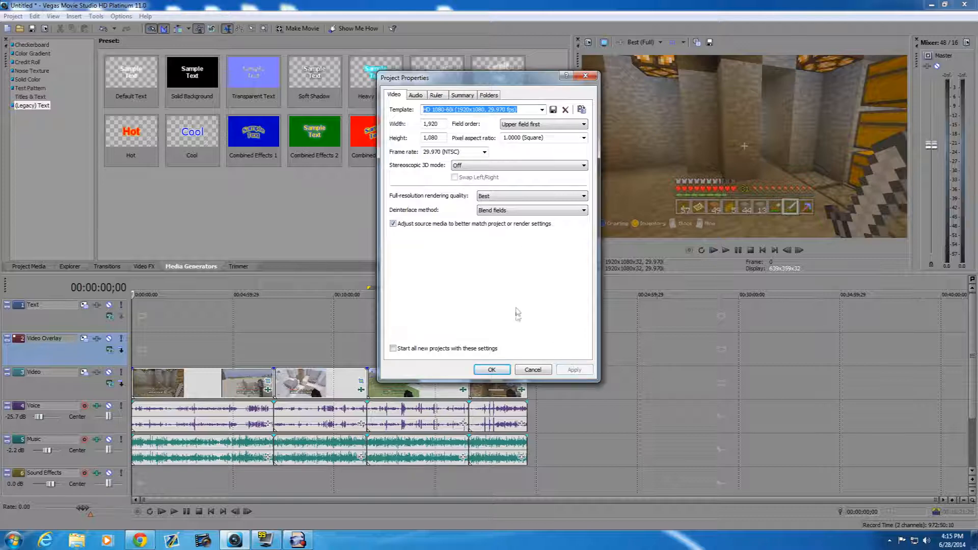
click(394, 349)
click(588, 371)
click(494, 369)
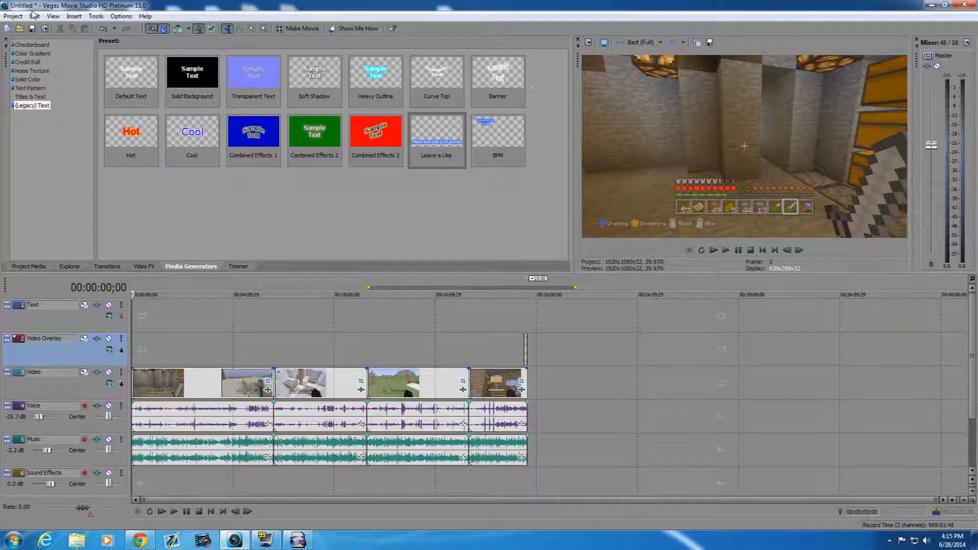
- Save the project under the name Minecraft LP3 21
click(13, 16)
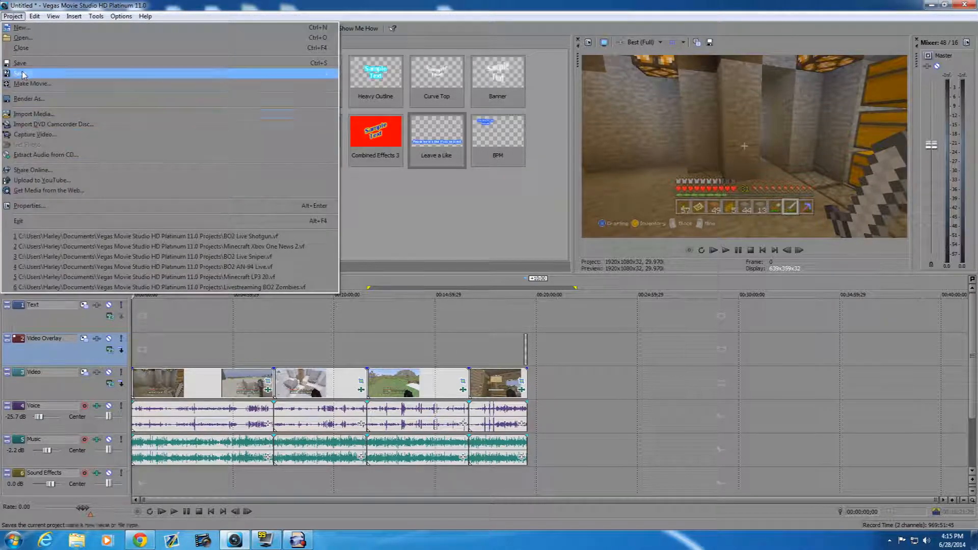
click(25, 73)
text(Mine)
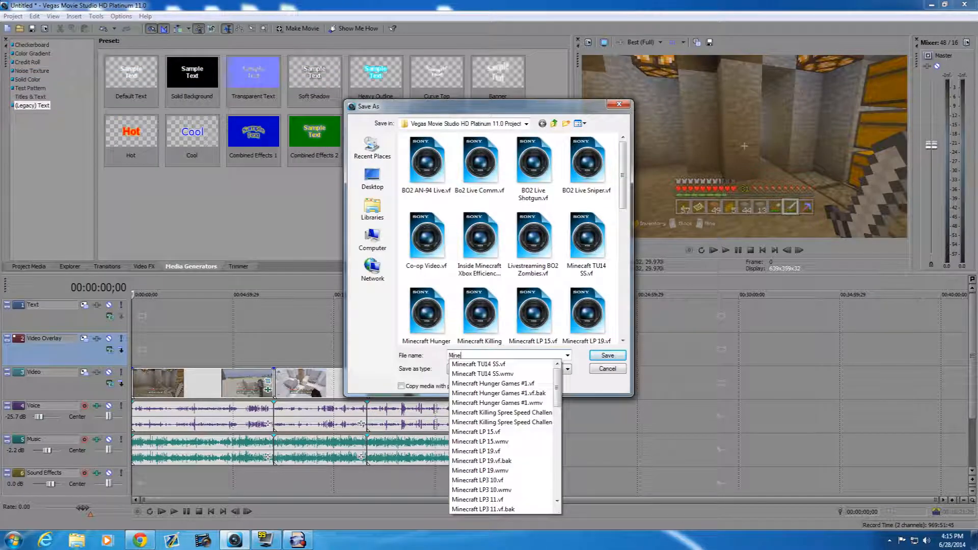
text(craft LP)
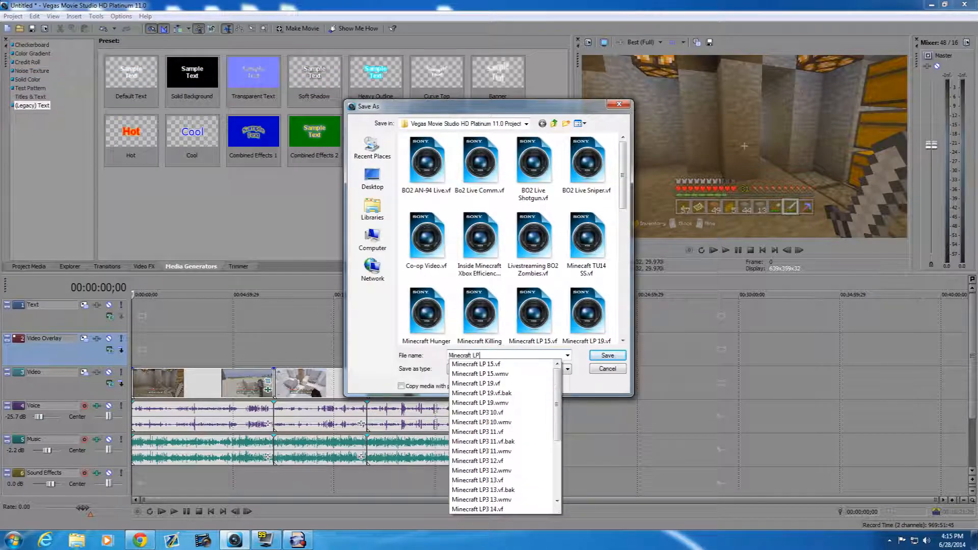
text(3)
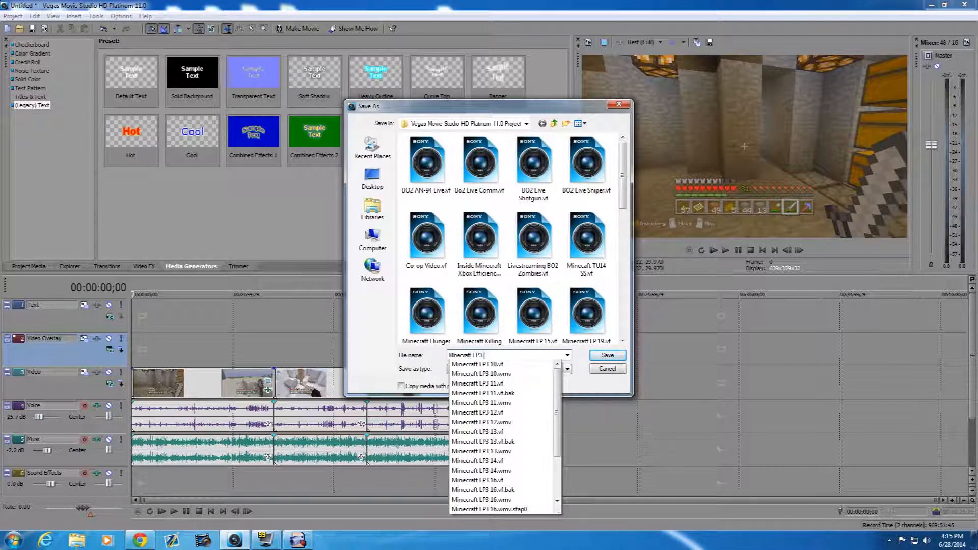
text( 21)
click(607, 355)
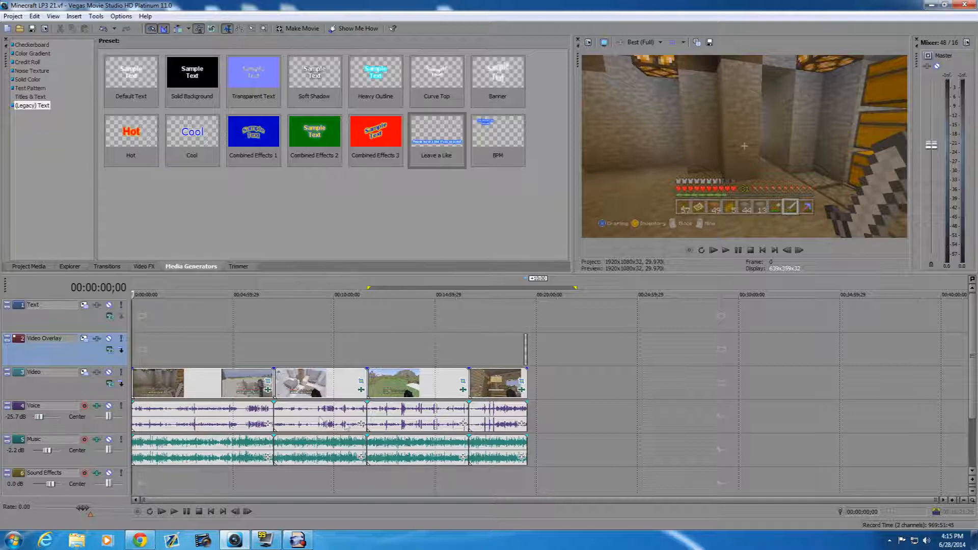
- Open the Render As settings and examine all output formats beyond the favourites, then show only the favourite templates again
click(13, 16)
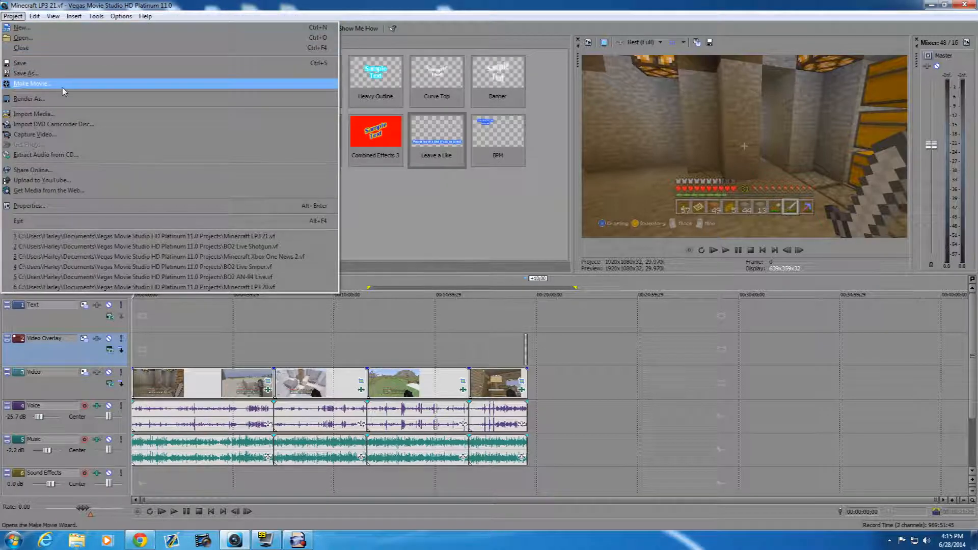
click(45, 100)
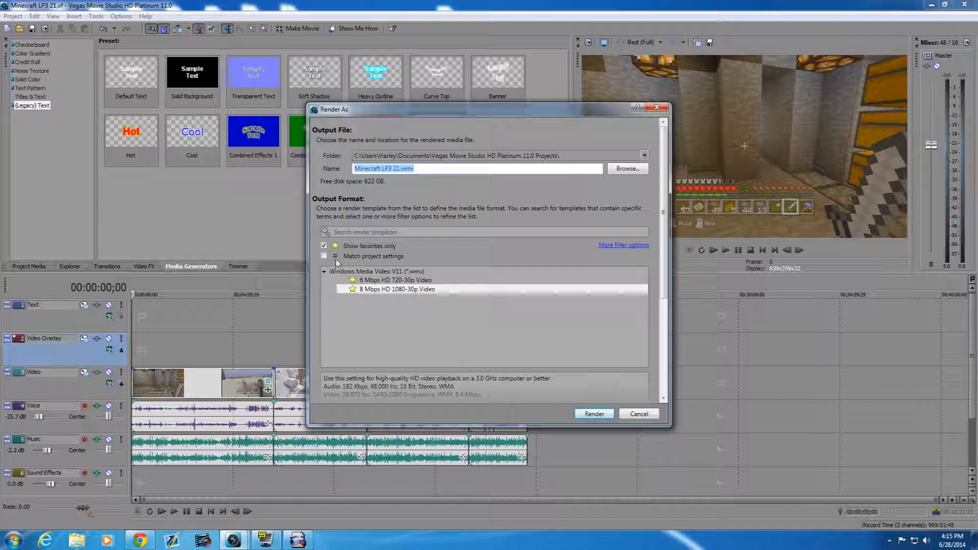
click(323, 247)
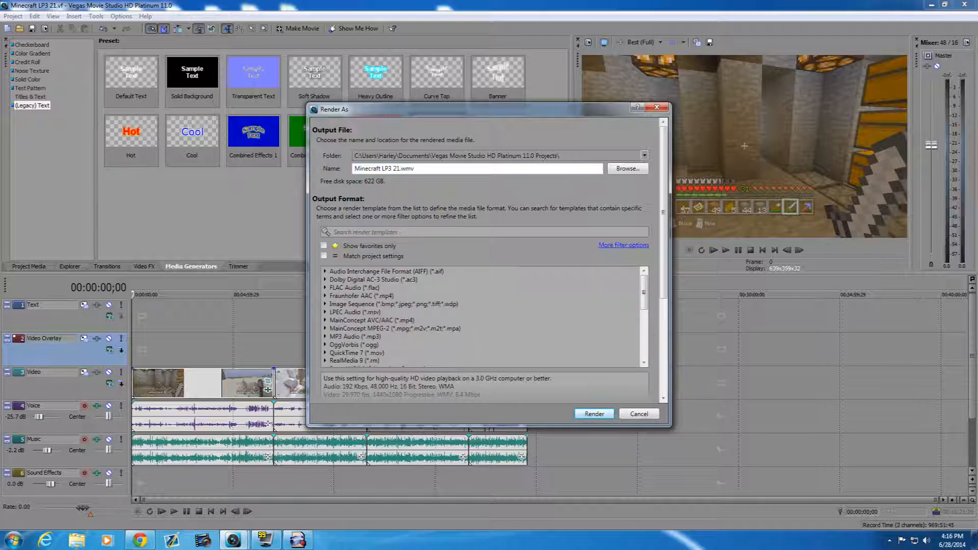
scroll(508, 313, down, 6)
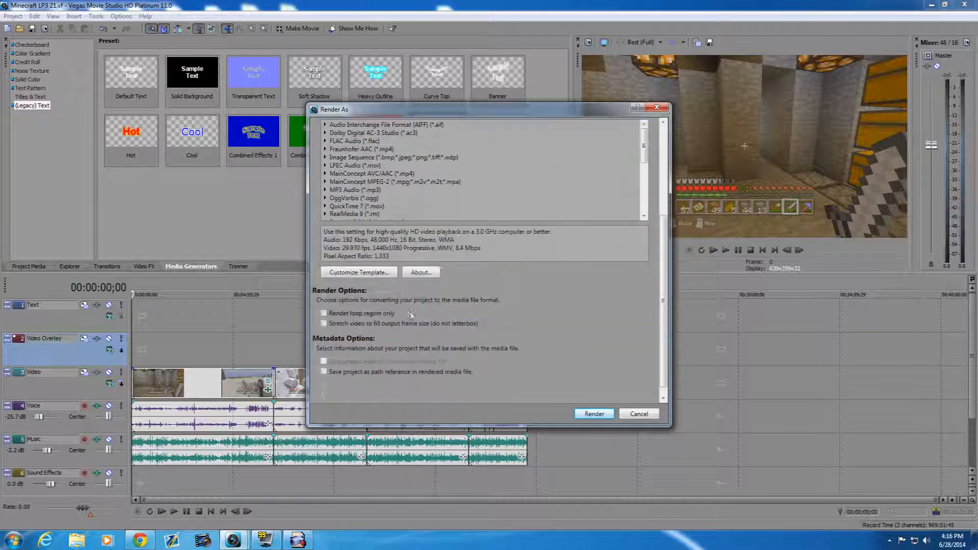
scroll(487, 266, up, 4)
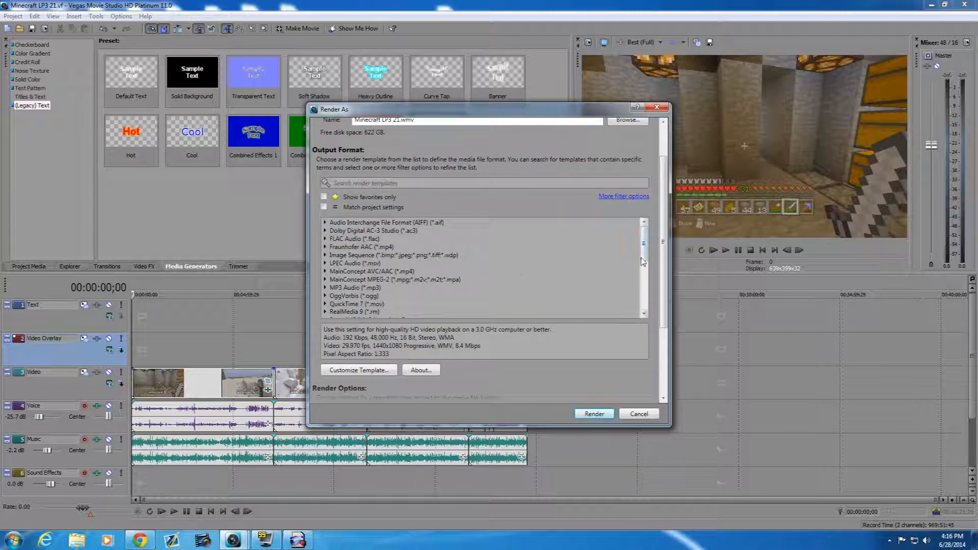
scroll(551, 257, down, 5)
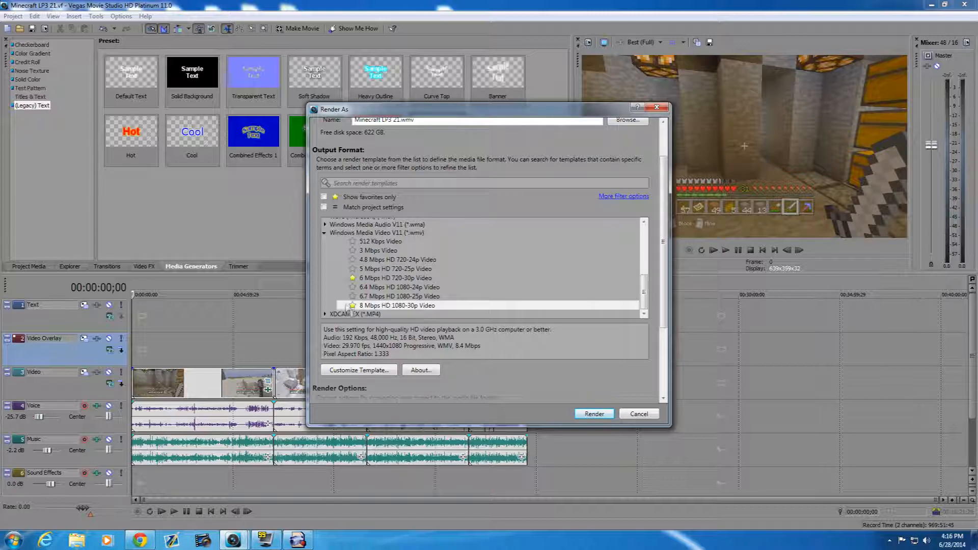
click(324, 196)
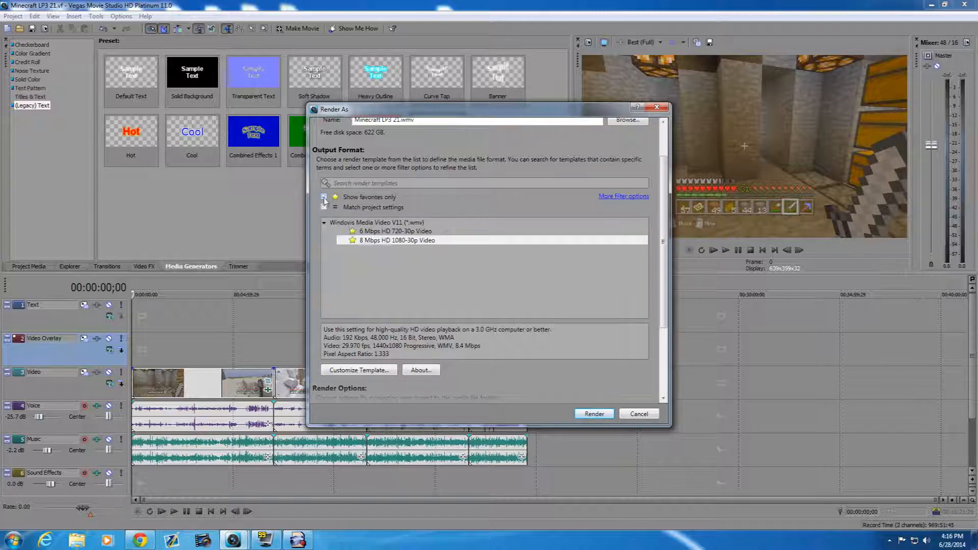
- Render the project as Minecraft LP3 21.wmv with the Windows Media Video V11 template 6 Mbps HD 720-30p Video
click(400, 232)
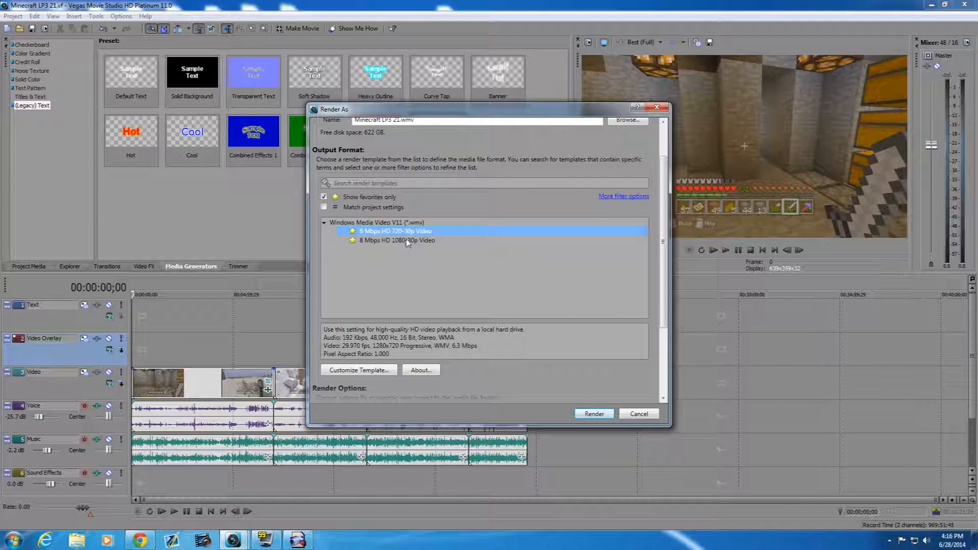
click(408, 241)
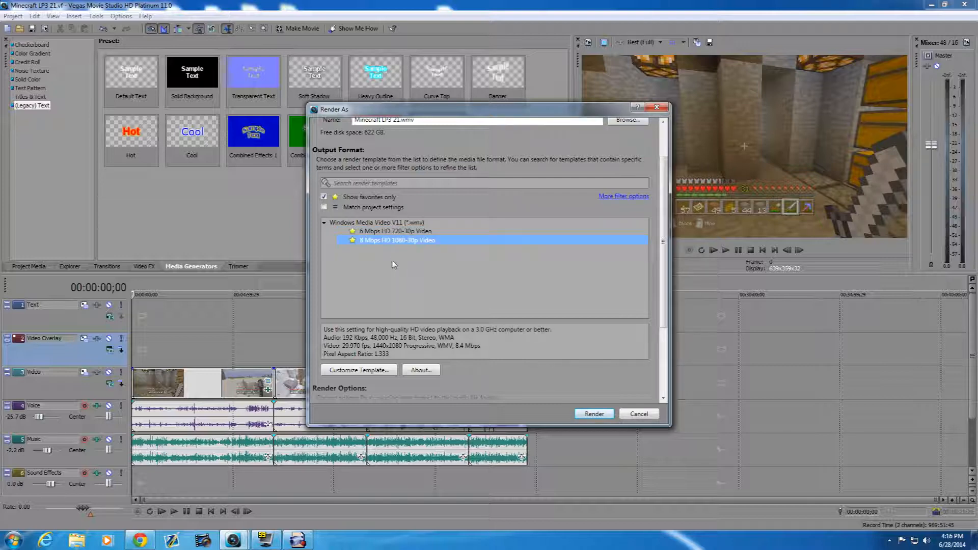
click(386, 232)
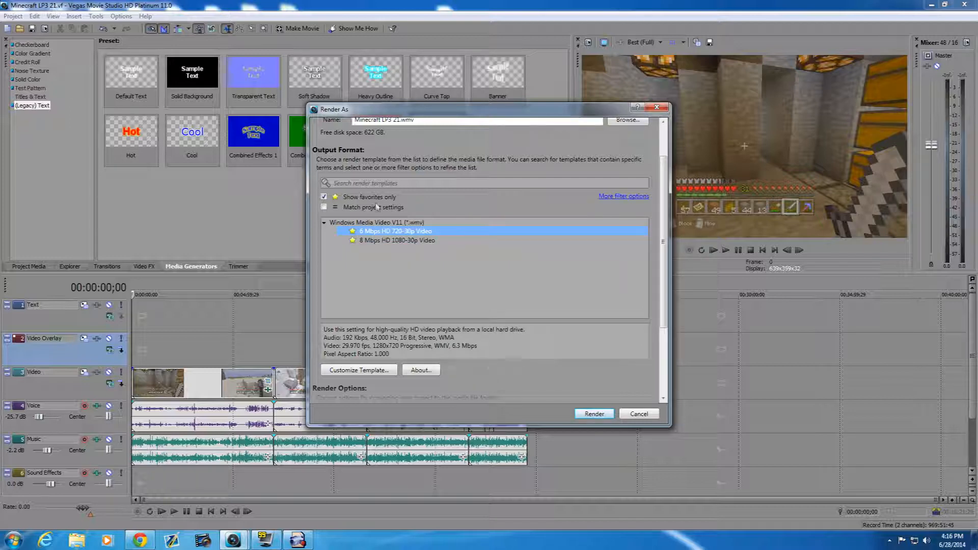
click(595, 413)
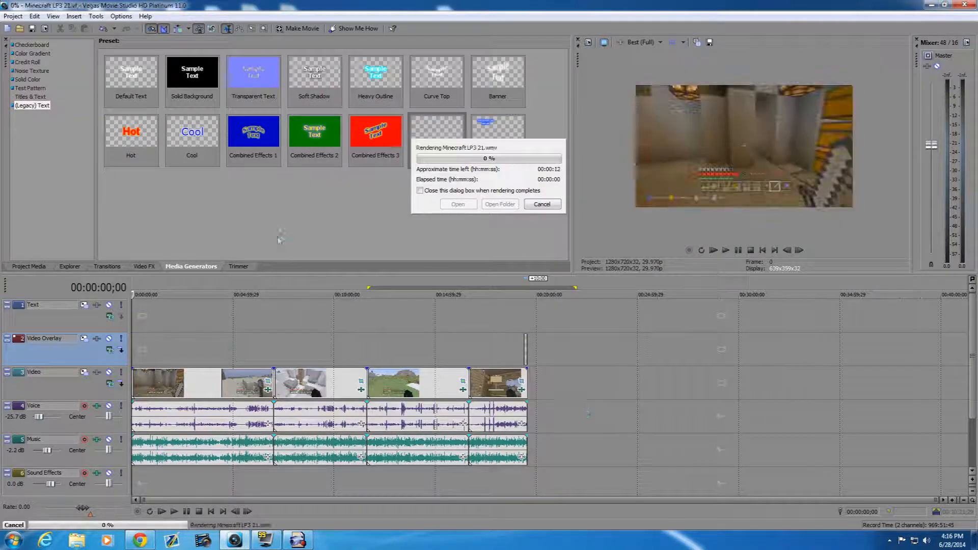